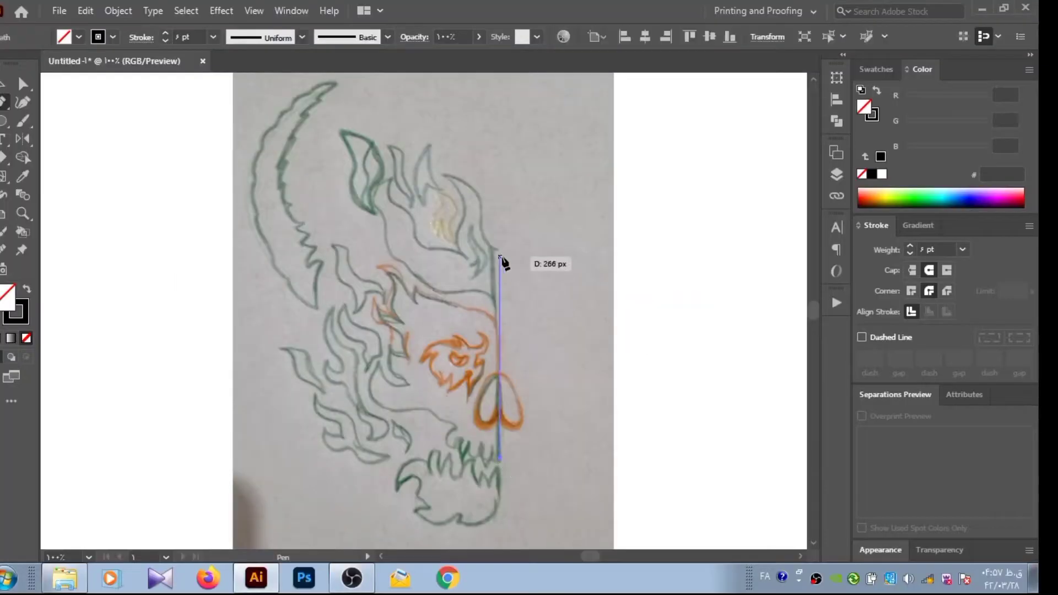
Set the vertical centre line's stroke weight to 1 pt.
{"action": "left_click", "coordinate": [500, 294]}
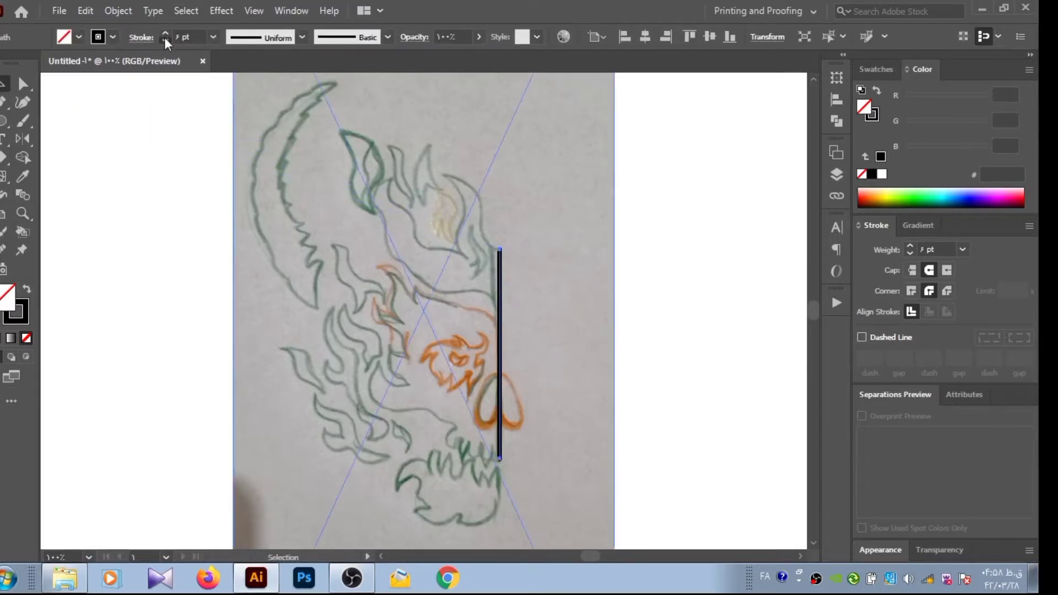
{"action": "left_click", "coordinate": [165, 41]}
{"action": "left_click", "coordinate": [165, 33]}
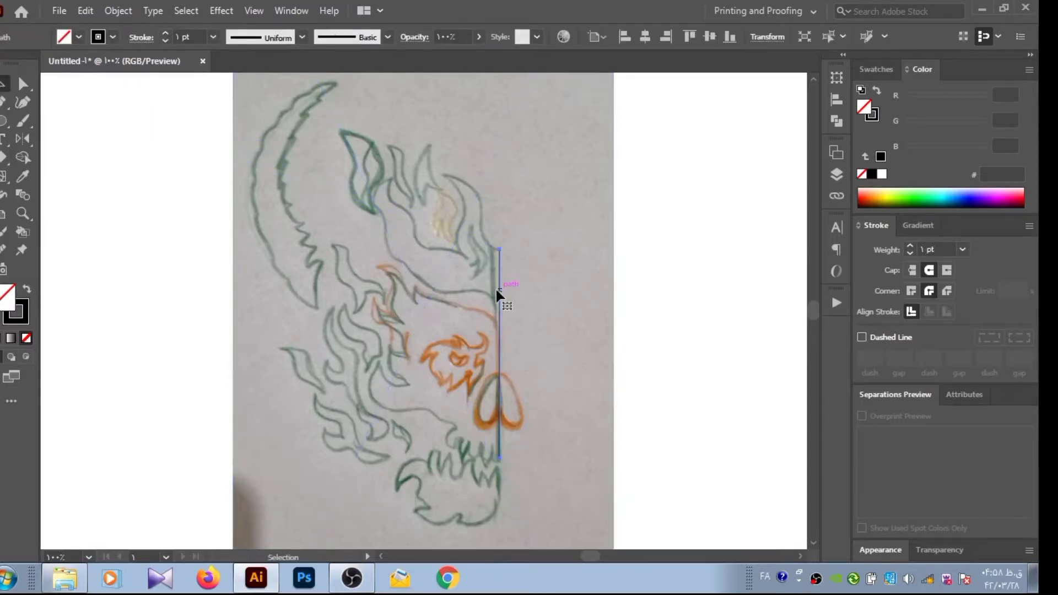
Trace the skull top and horn outline with the Pen tool, ending back on the centre line.
{"action": "left_click_drag", "start_coordinate": [500, 249], "coordinate": [473, 232]}
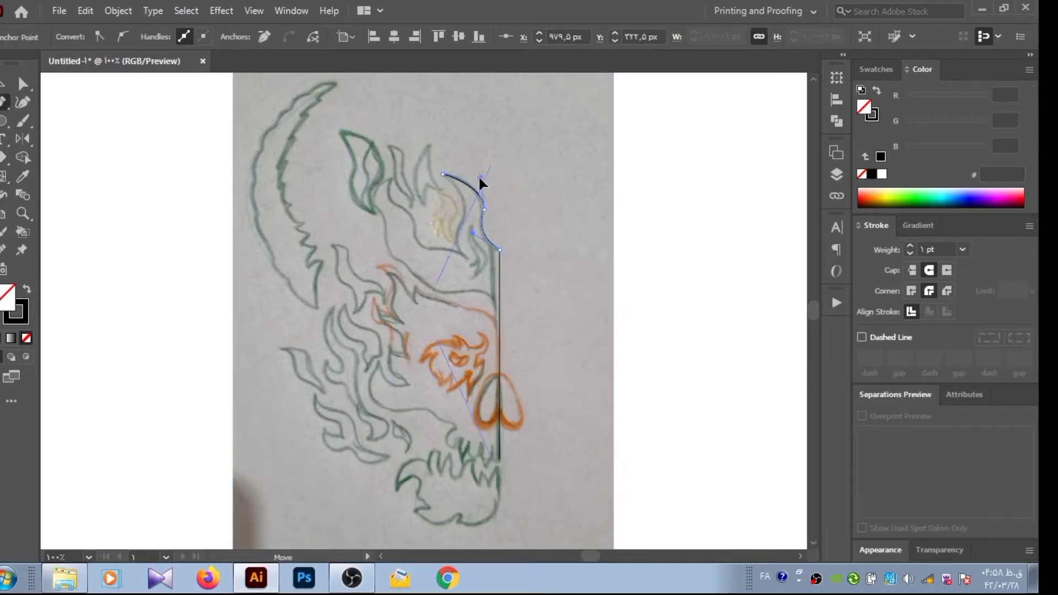
{"action": "mouse_move", "coordinate": [478, 175]}
{"action": "left_mouse_down"}
{"action": "mouse_move", "coordinate": [449, 185]}
{"action": "mouse_move", "coordinate": [469, 263]}
{"action": "mouse_move", "coordinate": [416, 243]}
{"action": "mouse_move", "coordinate": [392, 208]}
{"action": "mouse_move", "coordinate": [392, 176]}
{"action": "mouse_move", "coordinate": [389, 241]}
{"action": "mouse_move", "coordinate": [422, 291]}
{"action": "left_mouse_up"}
{"action": "left_click", "coordinate": [390, 174]}
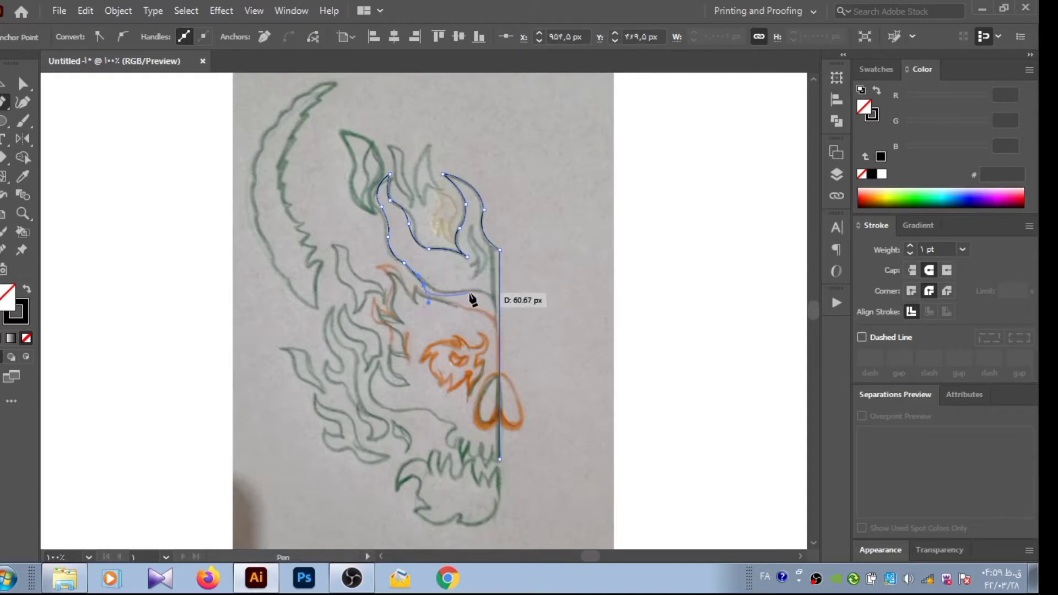
{"action": "left_click_drag", "start_coordinate": [492, 290], "coordinate": [500, 317]}
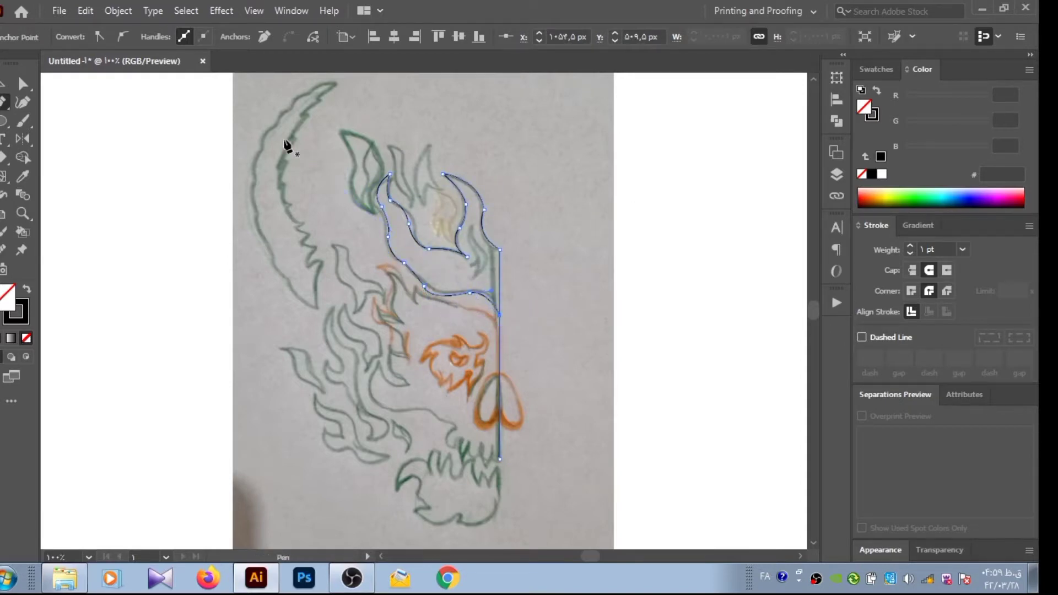
{"action": "key", "text": "v"}
{"action": "left_click", "coordinate": [129, 147]}
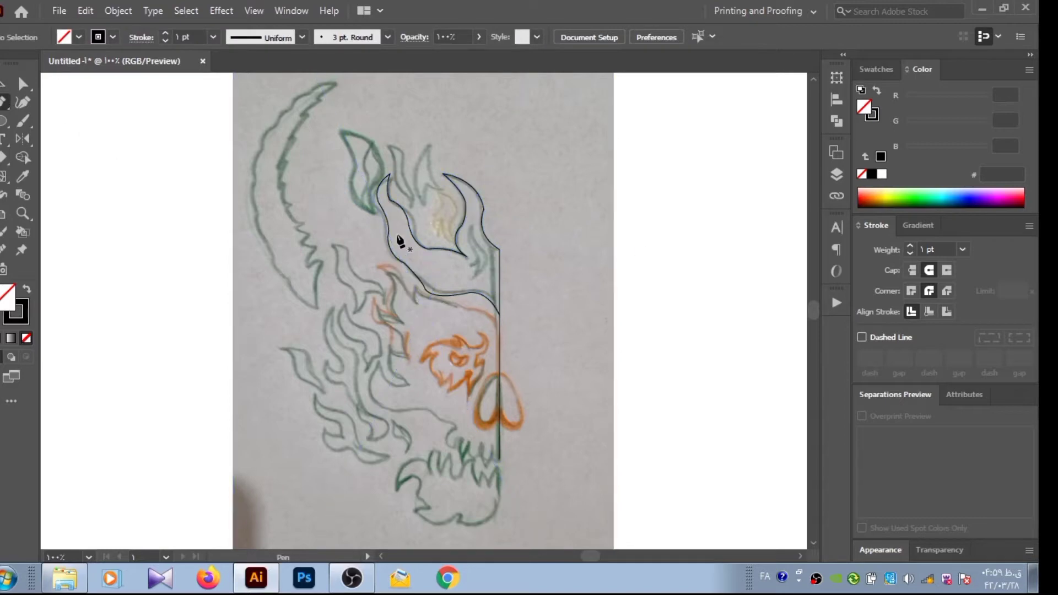
Trace the first flame inside the head as a closed path and deselect it.
{"action": "left_click_drag", "start_coordinate": [430, 142], "coordinate": [434, 153]}
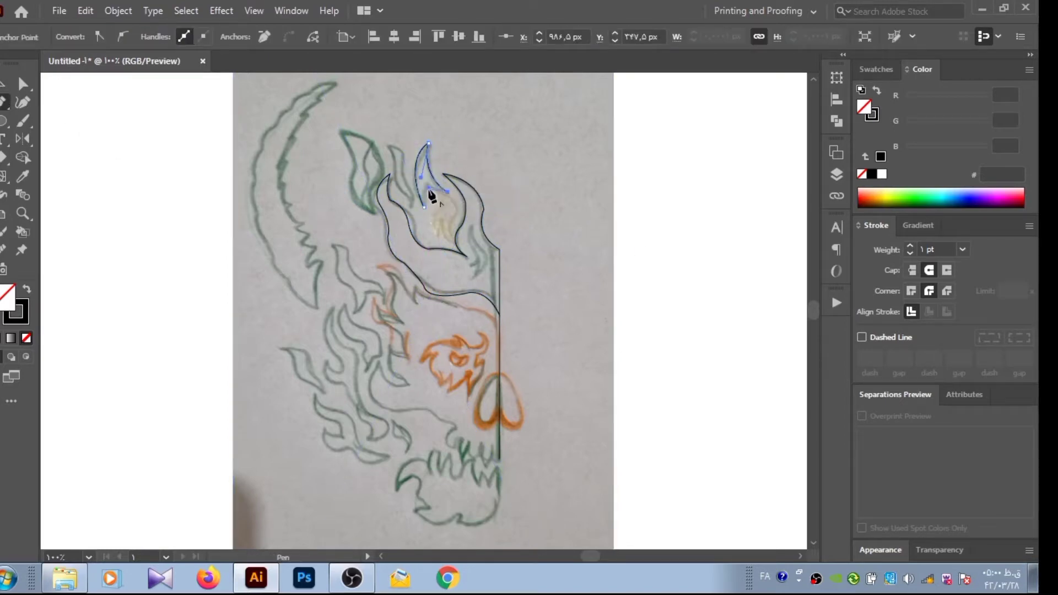
{"action": "left_click_drag", "start_coordinate": [432, 194], "coordinate": [445, 256]}
{"action": "mouse_move", "coordinate": [433, 199]}
{"action": "left_mouse_down"}
{"action": "mouse_move", "coordinate": [453, 247]}
{"action": "mouse_move", "coordinate": [432, 224]}
{"action": "mouse_move", "coordinate": [438, 242]}
{"action": "mouse_move", "coordinate": [436, 220]}
{"action": "left_mouse_up"}
{"action": "left_click", "coordinate": [432, 195]}
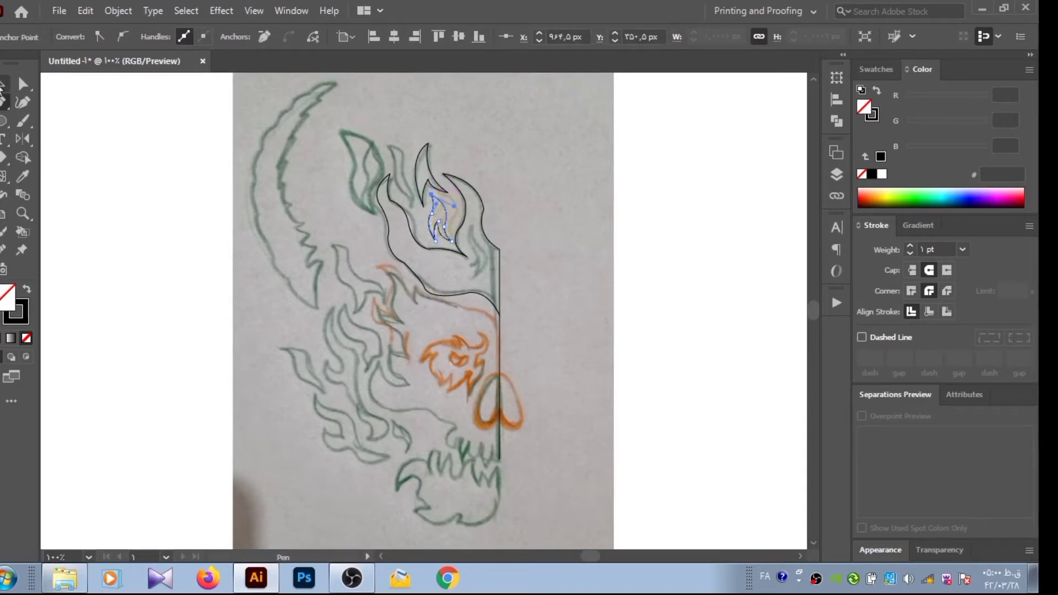
{"action": "left_click", "coordinate": [3, 86]}
{"action": "left_click", "coordinate": [373, 232]}
Trace the next flame to the left up to its tip and reshape its top curve.
{"action": "left_click_drag", "start_coordinate": [416, 207], "coordinate": [408, 154]}
{"action": "left_click_drag", "start_coordinate": [394, 116], "coordinate": [394, 160]}
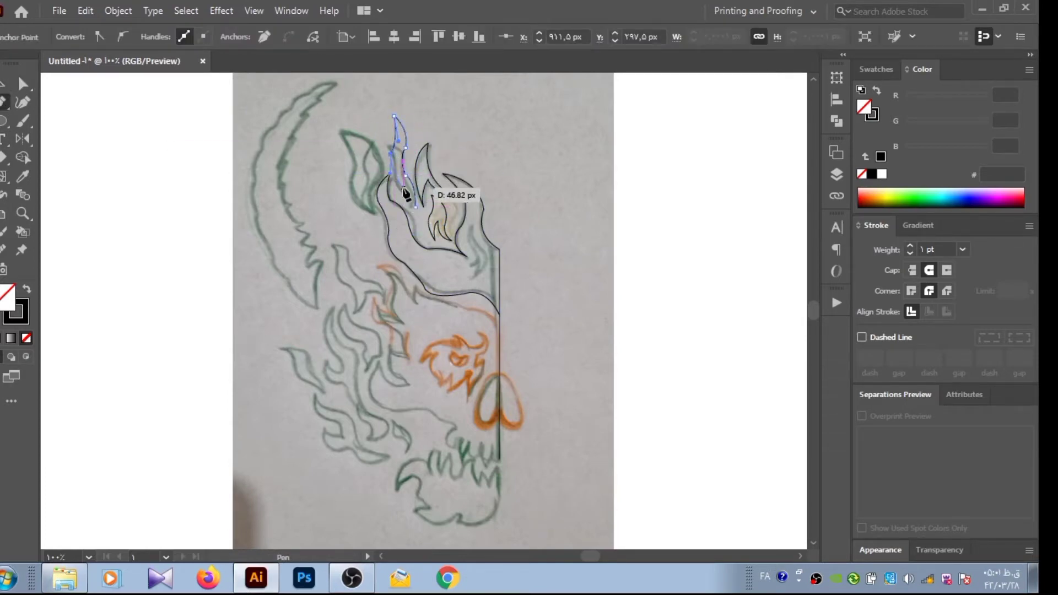
{"action": "left_click_drag", "start_coordinate": [415, 207], "coordinate": [417, 216]}
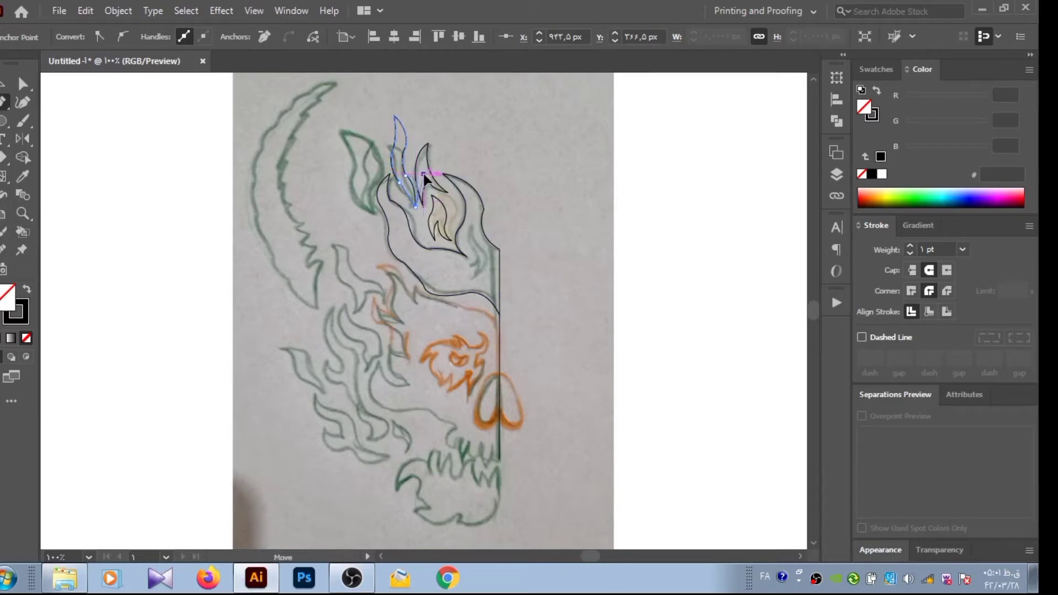
{"action": "mouse_move", "coordinate": [405, 195]}
{"action": "left_mouse_down"}
{"action": "mouse_move", "coordinate": [401, 164]}
{"action": "mouse_move", "coordinate": [441, 204]}
{"action": "left_mouse_up"}
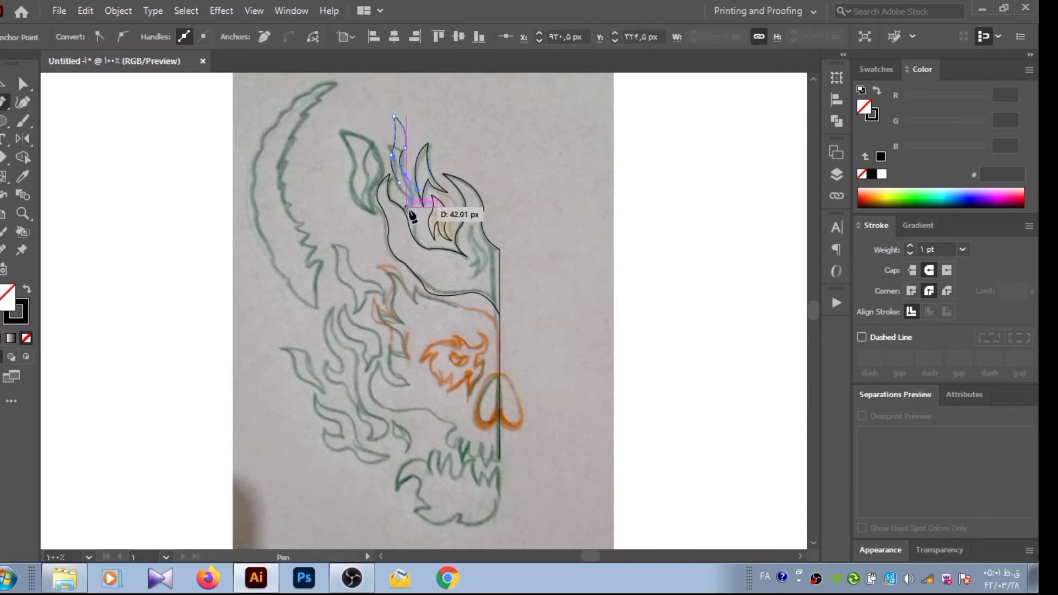
Deselect, then start tracing the leftmost flame's edge up toward its tip.
{"action": "left_click", "coordinate": [253, 165]}
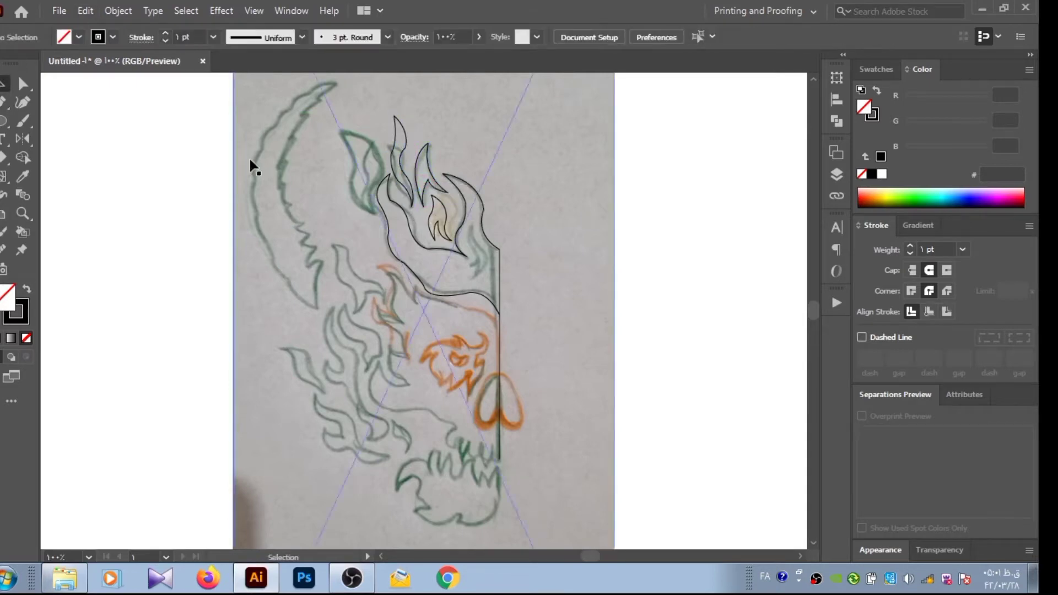
{"action": "left_click", "coordinate": [3, 104]}
{"action": "left_click", "coordinate": [377, 212]}
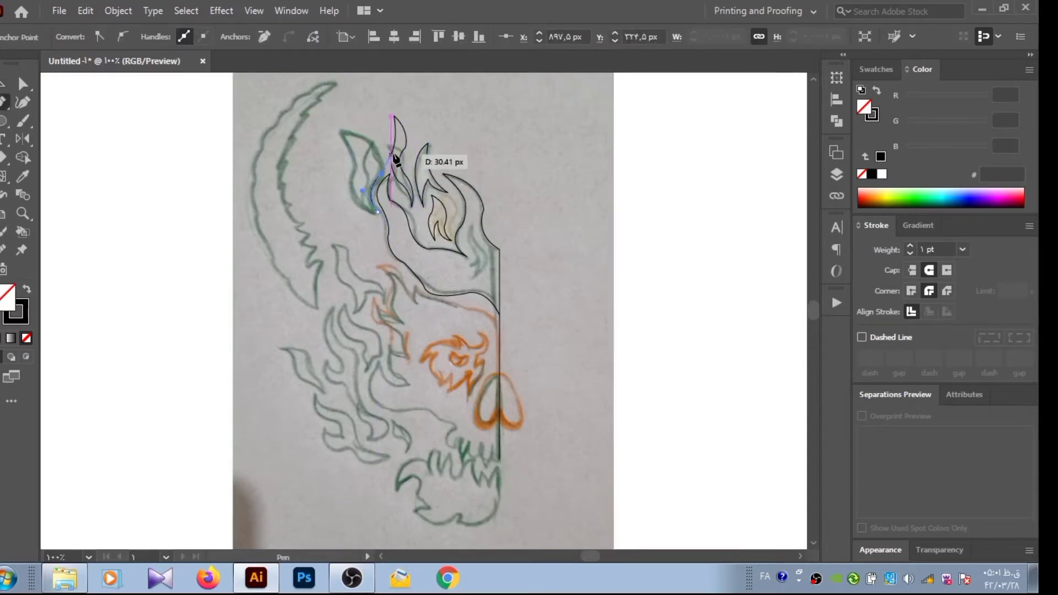
{"action": "mouse_move", "coordinate": [390, 158]}
{"action": "left_mouse_down"}
{"action": "mouse_move", "coordinate": [363, 132]}
{"action": "mouse_move", "coordinate": [373, 142]}
{"action": "mouse_move", "coordinate": [347, 194]}
{"action": "left_mouse_up"}
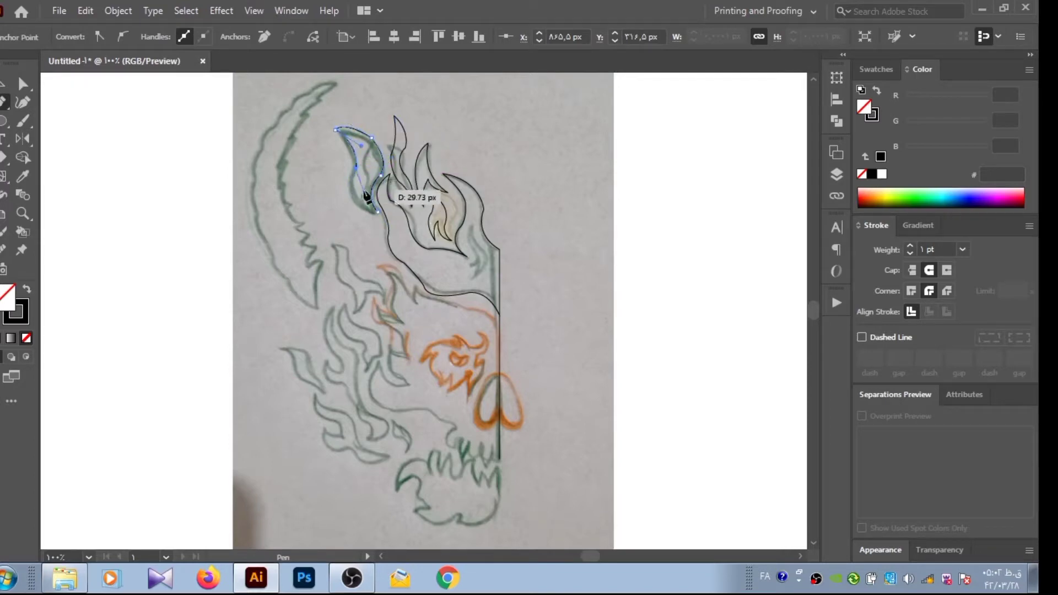
Round the flame's top corner with the Direct Selection tool, then deselect.
{"action": "key", "text": "v"}
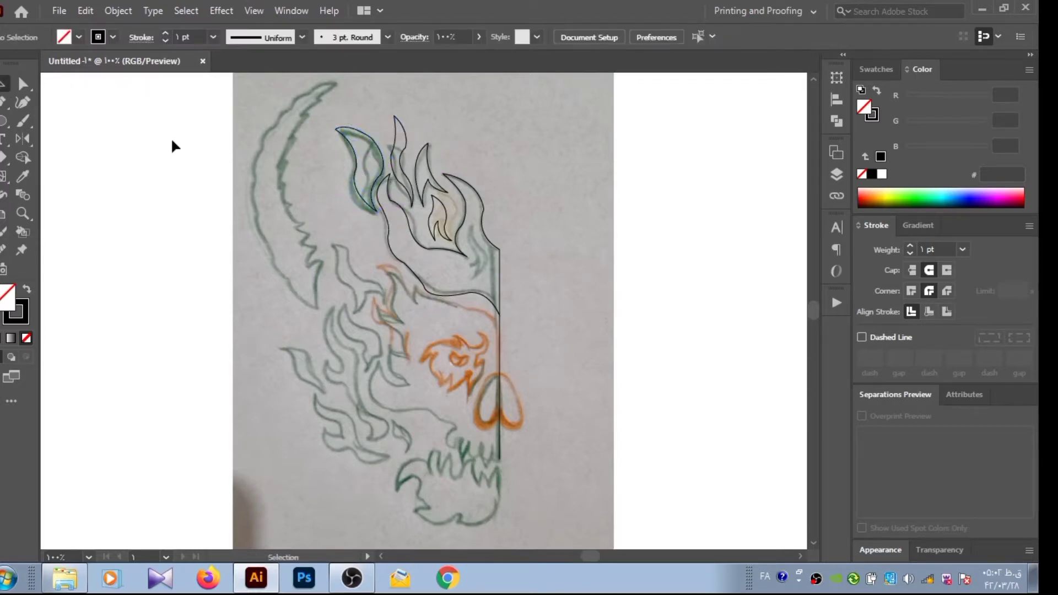
{"action": "key", "text": "a"}
{"action": "mouse_move", "coordinate": [363, 142]}
{"action": "left_mouse_down"}
{"action": "mouse_move", "coordinate": [345, 179]}
{"action": "mouse_move", "coordinate": [349, 92]}
{"action": "left_mouse_up"}
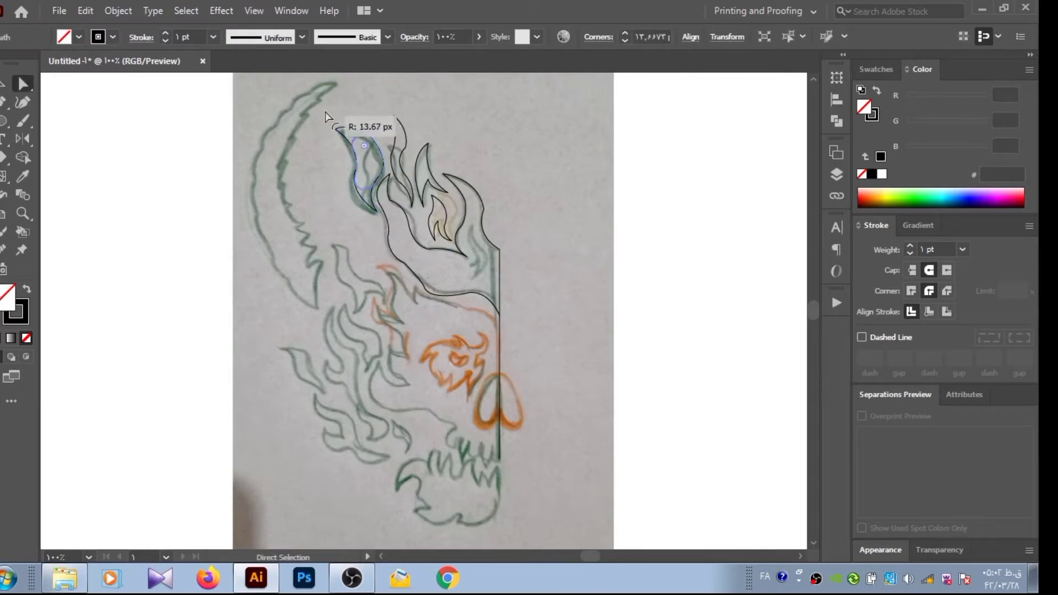
{"action": "key", "text": "ctrl+shift+a"}
Retrace the leftmost flame with the Pen tool, placing its pointed tip and top curve.
{"action": "left_click", "coordinate": [377, 214]}
{"action": "left_click_drag", "start_coordinate": [384, 165], "coordinate": [408, 148]}
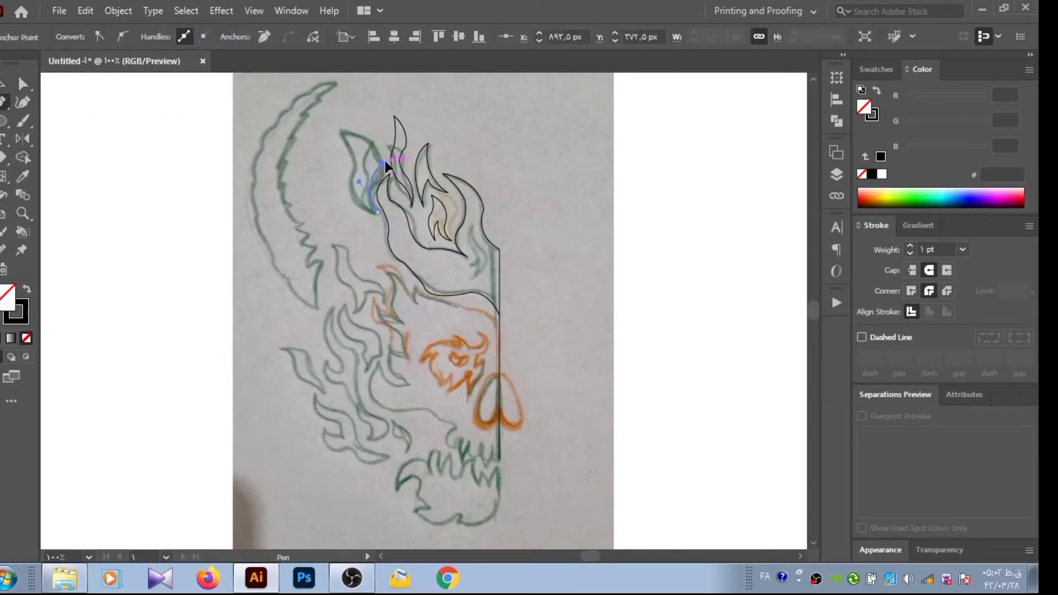
{"action": "left_click", "coordinate": [378, 116]}
{"action": "mouse_move", "coordinate": [337, 101]}
{"action": "left_mouse_down"}
{"action": "mouse_move", "coordinate": [359, 147]}
{"action": "mouse_move", "coordinate": [333, 170]}
{"action": "mouse_move", "coordinate": [355, 149]}
{"action": "mouse_move", "coordinate": [346, 187]}
{"action": "left_mouse_up"}
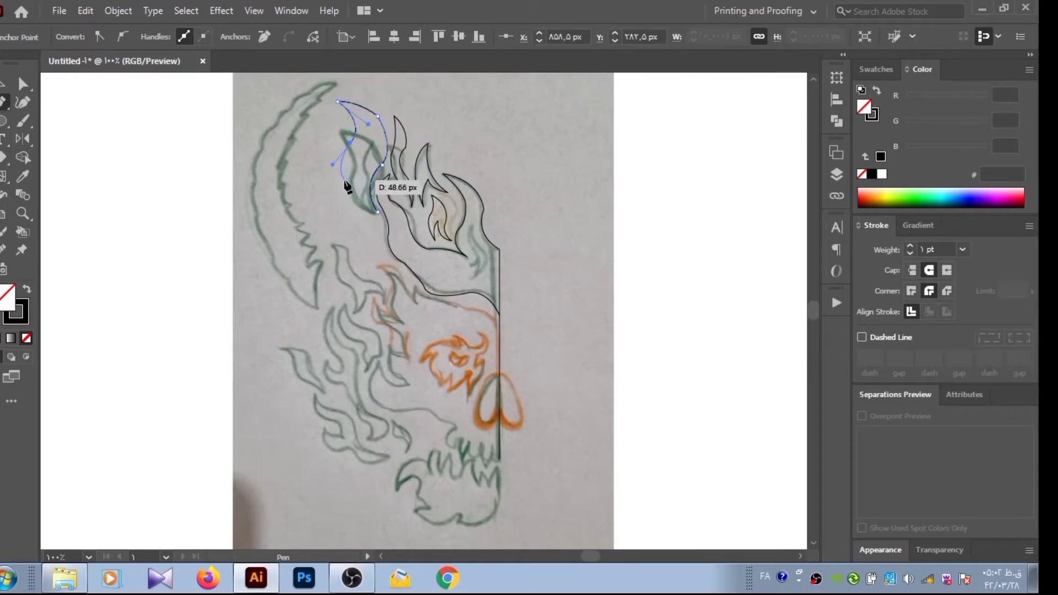
{"action": "mouse_move", "coordinate": [342, 99]}
{"action": "left_mouse_down"}
{"action": "mouse_move", "coordinate": [359, 147]}
{"action": "mouse_move", "coordinate": [348, 186]}
{"action": "left_mouse_up"}
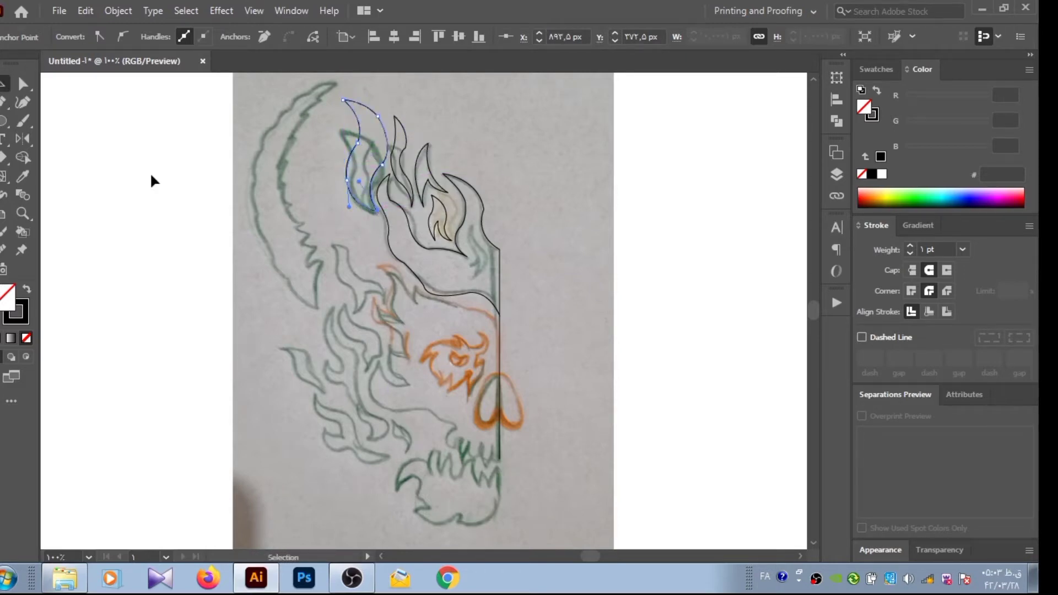
Smooth the flame's curved outline with the Curvature Tool.
{"action": "key", "text": "shift+grave"}
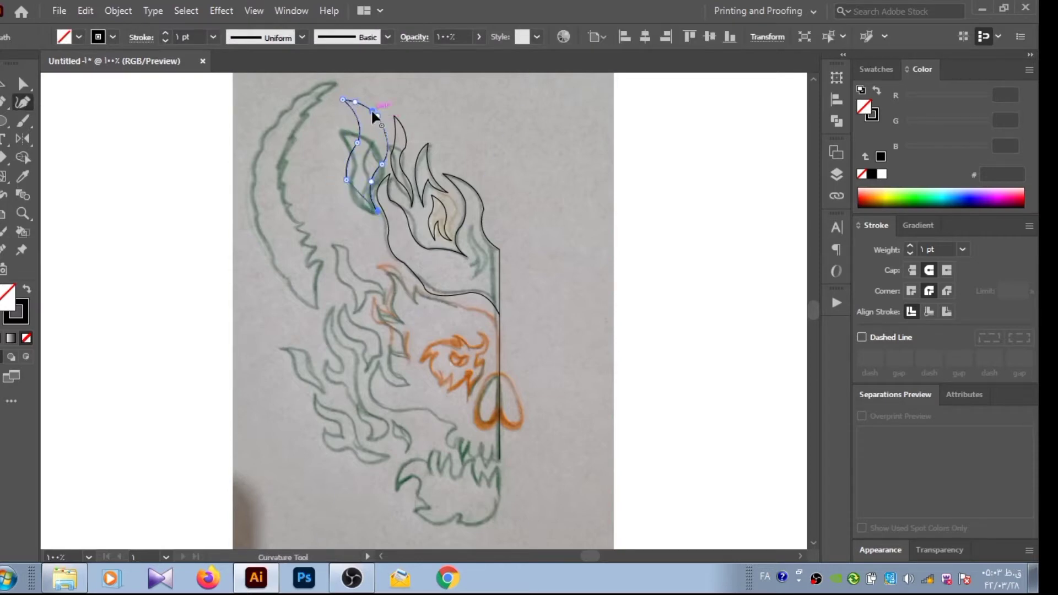
{"action": "key", "text": "v"}
{"action": "left_click", "coordinate": [364, 194]}
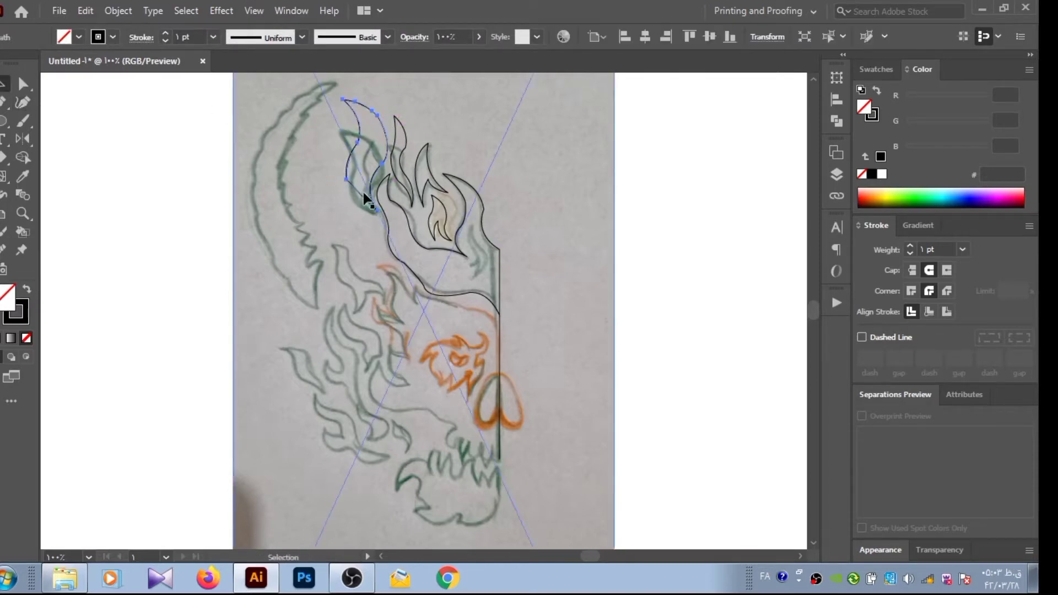
{"action": "key", "text": "shift+grave"}
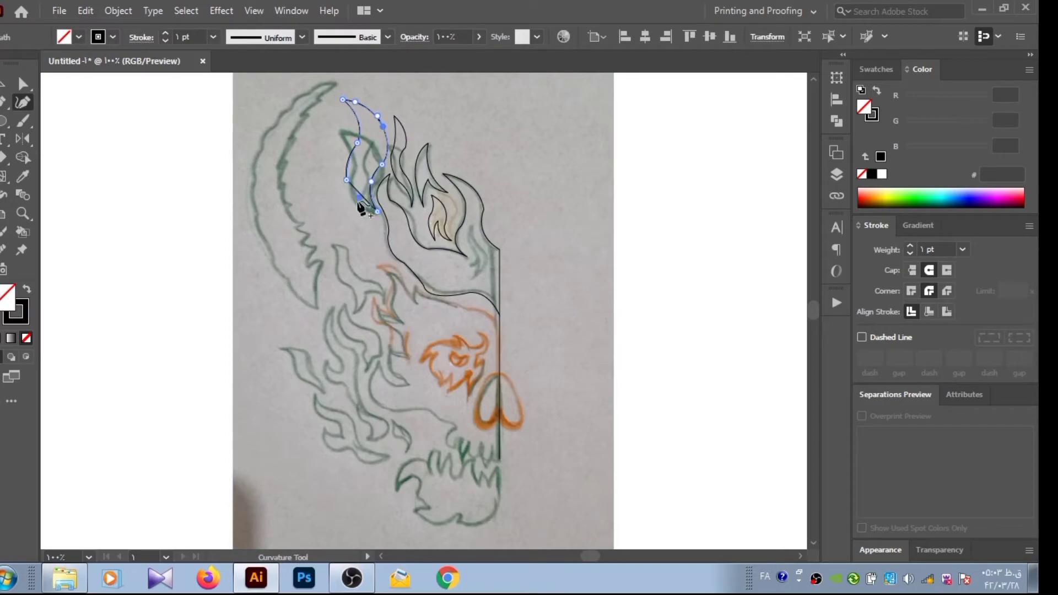
{"action": "left_click_drag", "start_coordinate": [383, 126], "coordinate": [368, 131]}
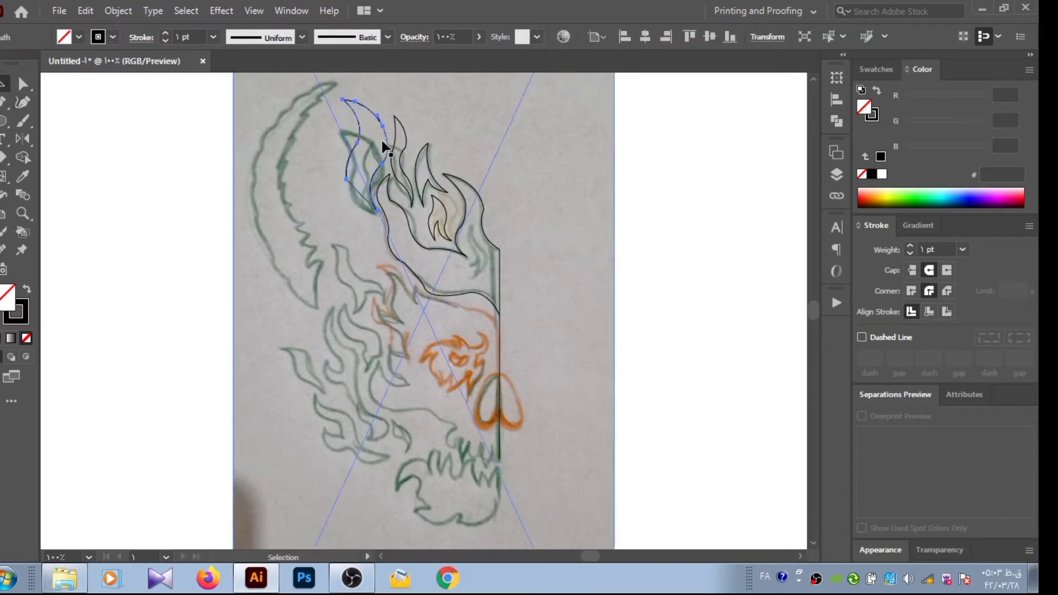
Delete the extra anchor point from the flame, then deselect it.
{"action": "left_click", "coordinate": [23, 102]}
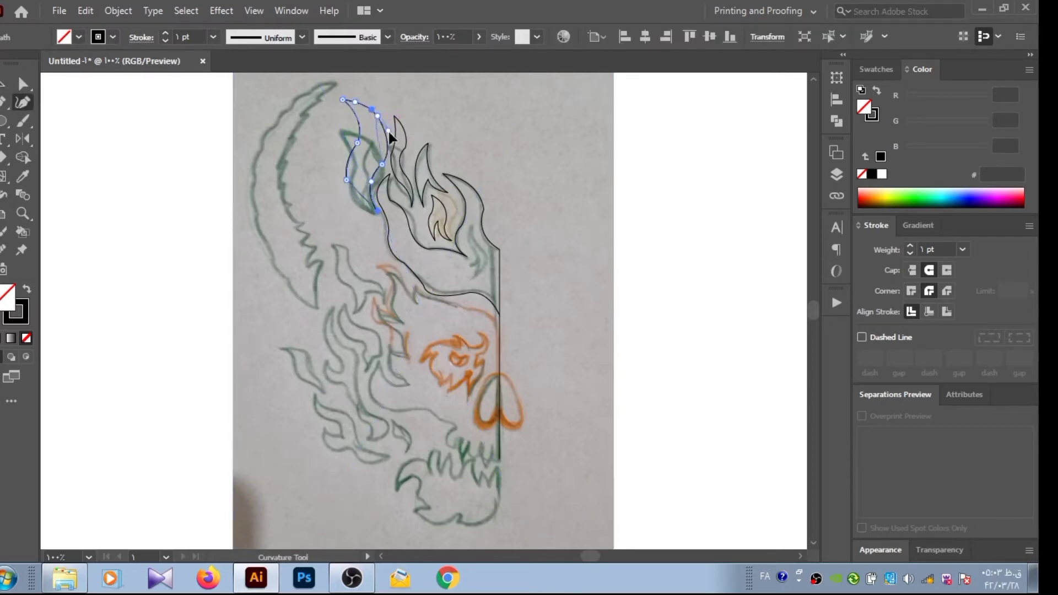
{"action": "left_click", "coordinate": [388, 133]}
{"action": "left_click", "coordinate": [378, 116]}
{"action": "key", "text": "Delete"}
{"action": "left_click", "coordinate": [386, 136]}
{"action": "left_click", "coordinate": [111, 137], "text": "ctrl"}
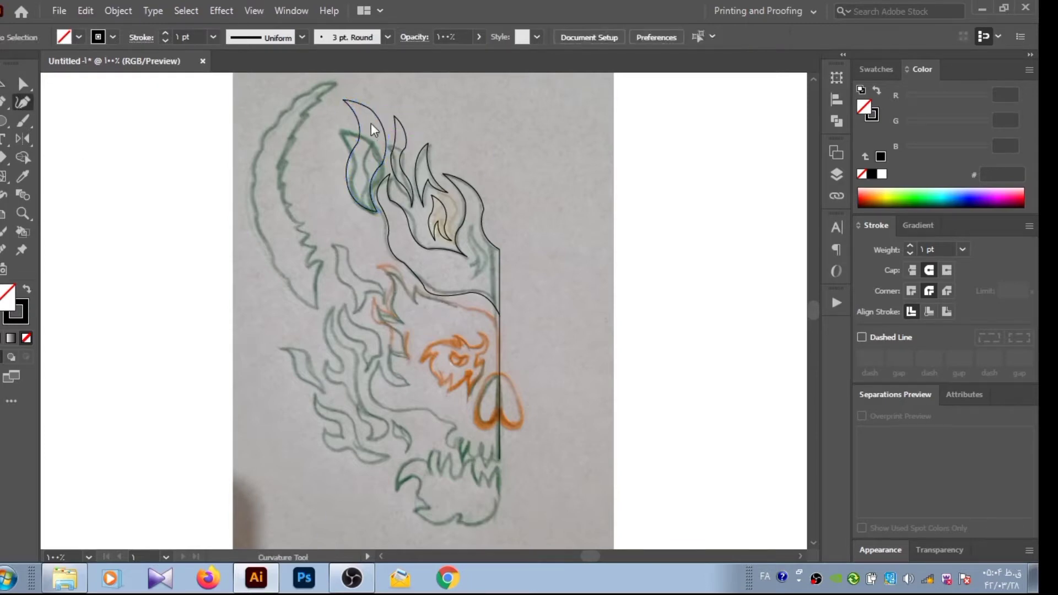
Continue the Pen outline from the centre line's lower end leftward along the cheek.
{"action": "key", "text": "p"}
{"action": "left_click", "coordinate": [498, 326]}
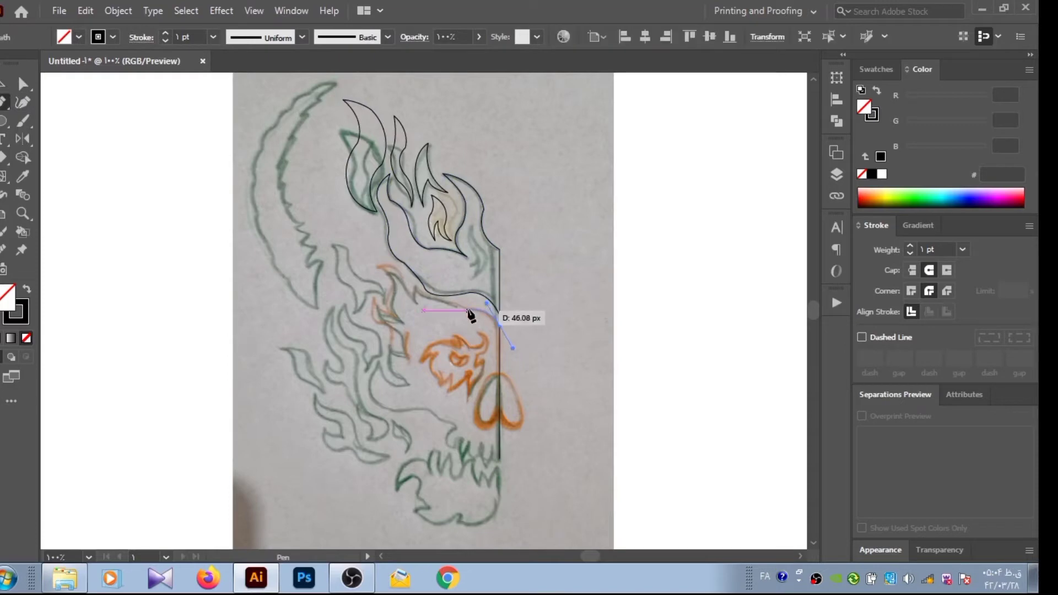
{"action": "left_click_drag", "start_coordinate": [468, 312], "coordinate": [449, 312]}
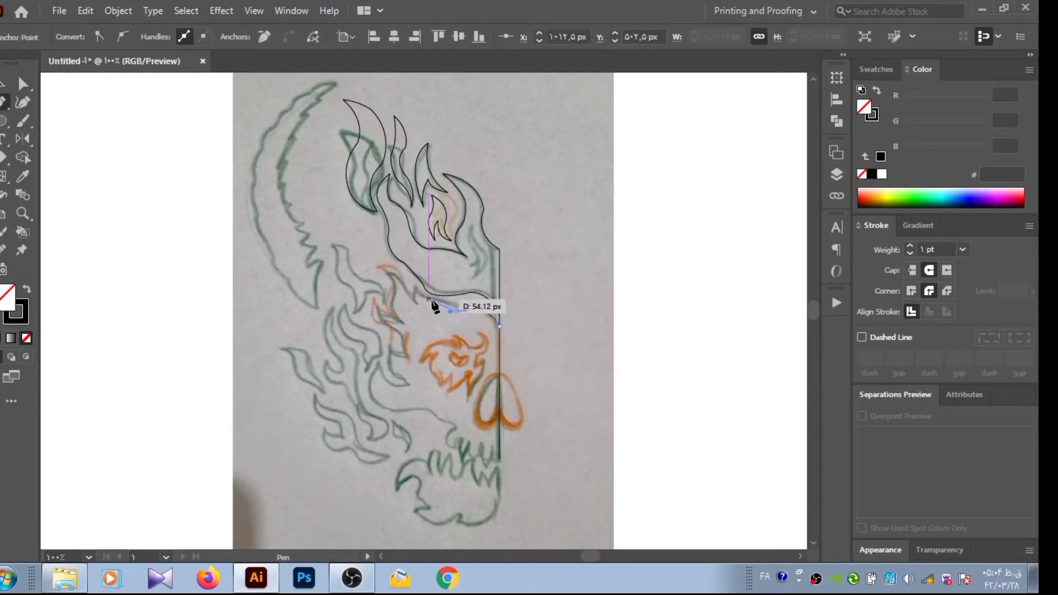
{"action": "mouse_move", "coordinate": [457, 307]}
{"action": "left_mouse_down"}
{"action": "mouse_move", "coordinate": [393, 299]}
{"action": "mouse_move", "coordinate": [382, 328]}
{"action": "mouse_move", "coordinate": [407, 355]}
{"action": "mouse_move", "coordinate": [392, 354]}
{"action": "mouse_move", "coordinate": [419, 348]}
{"action": "mouse_move", "coordinate": [423, 381]}
{"action": "mouse_move", "coordinate": [382, 370]}
{"action": "mouse_move", "coordinate": [374, 398]}
{"action": "mouse_move", "coordinate": [438, 413]}
{"action": "mouse_move", "coordinate": [460, 432]}
{"action": "left_mouse_up"}
Zoom in and extend the outline down through the jaw and teeth to the centre line.
{"action": "key", "text": "z"}
{"action": "left_click", "coordinate": [4, 102]}
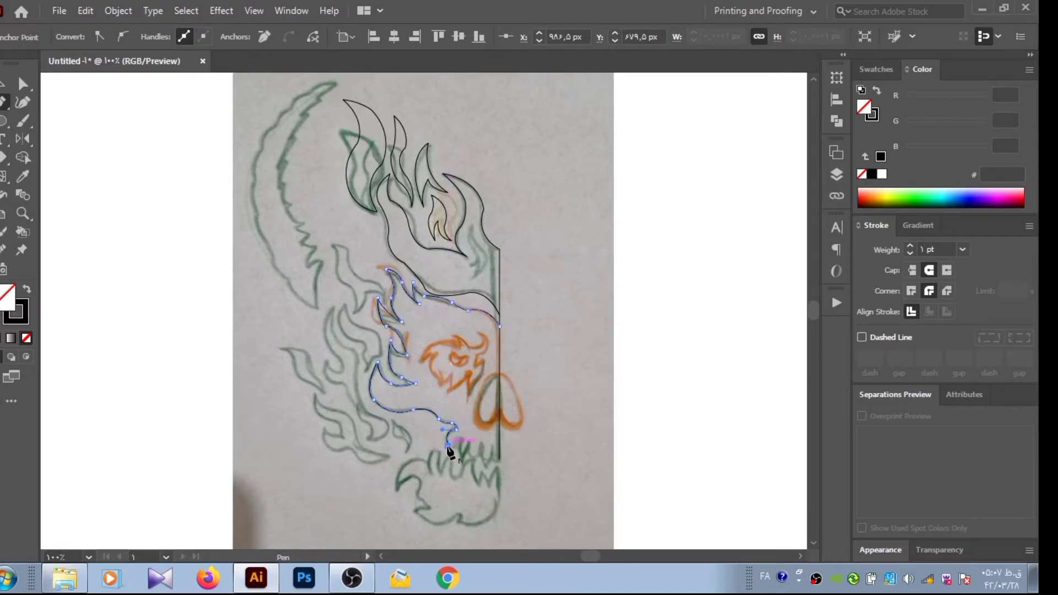
{"action": "key", "text": "z"}
{"action": "left_click", "coordinate": [478, 460]}
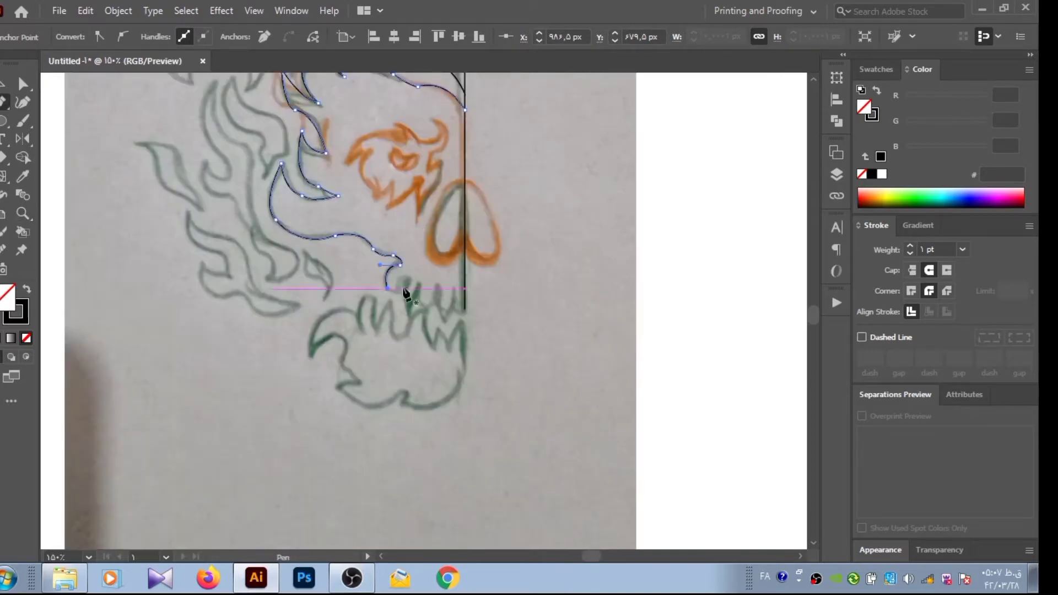
{"action": "mouse_move", "coordinate": [407, 280]}
{"action": "left_mouse_down"}
{"action": "mouse_move", "coordinate": [405, 307]}
{"action": "mouse_move", "coordinate": [437, 310]}
{"action": "mouse_move", "coordinate": [457, 289]}
{"action": "left_mouse_up"}
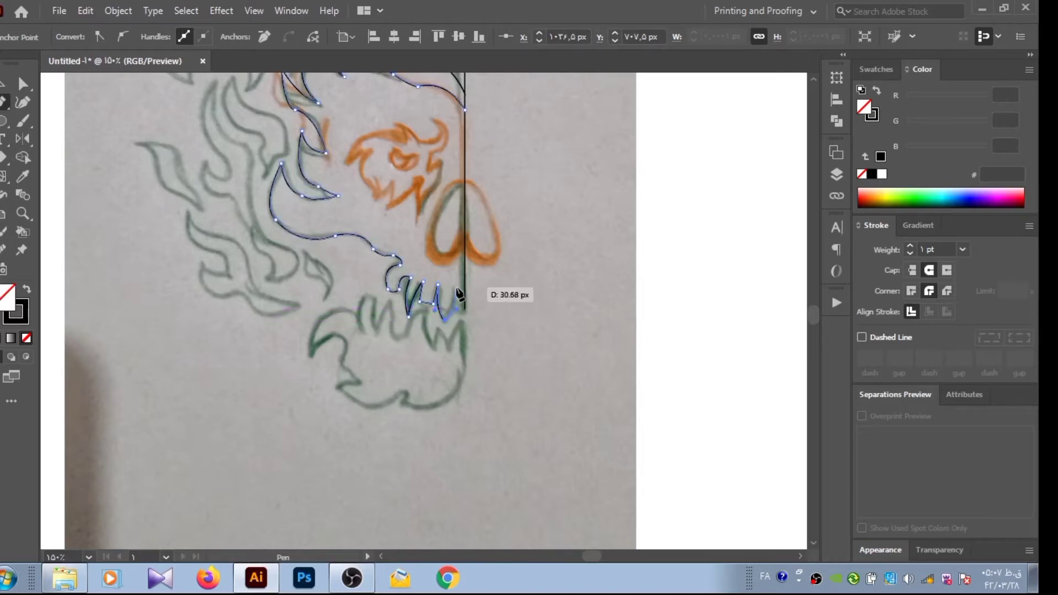
{"action": "mouse_move", "coordinate": [461, 312]}
{"action": "left_mouse_down"}
{"action": "mouse_move", "coordinate": [478, 312]}
{"action": "mouse_move", "coordinate": [459, 321]}
{"action": "mouse_move", "coordinate": [466, 316]}
{"action": "left_mouse_up"}
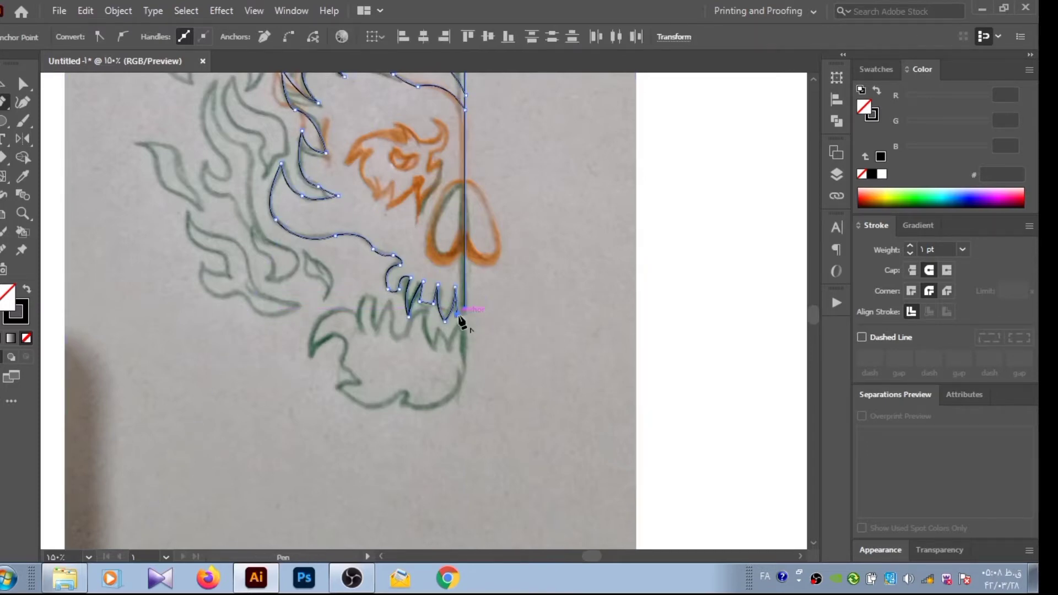
{"action": "key", "text": "v"}
{"action": "left_click", "coordinate": [614, 290]}
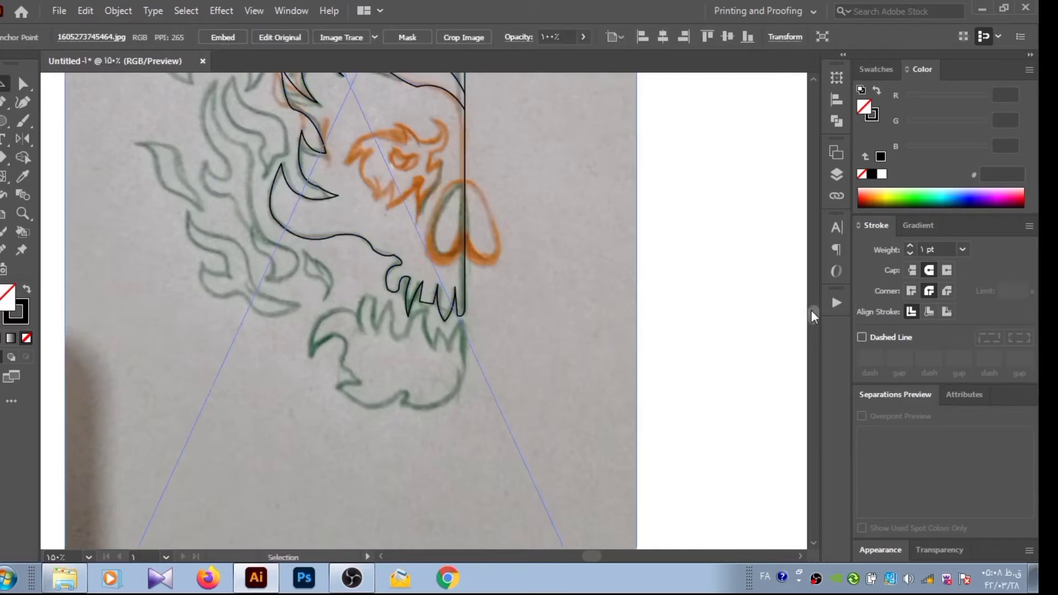
Draw a closed teardrop nose shape against the centre line with the Pen tool.
{"action": "left_click_drag", "start_coordinate": [812, 309], "coordinate": [812, 308]}
{"action": "key", "text": "p"}
{"action": "left_click", "coordinate": [465, 285]}
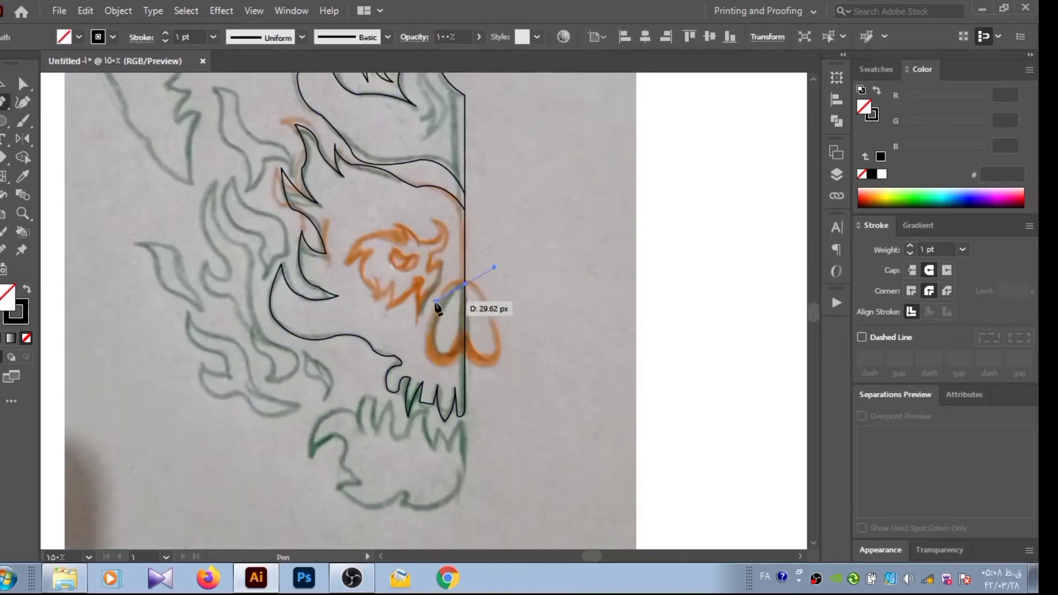
{"action": "mouse_move", "coordinate": [436, 301]}
{"action": "left_mouse_down"}
{"action": "mouse_move", "coordinate": [436, 336]}
{"action": "mouse_move", "coordinate": [454, 352]}
{"action": "left_mouse_up"}
{"action": "left_click", "coordinate": [434, 330]}
{"action": "left_click", "coordinate": [465, 319]}
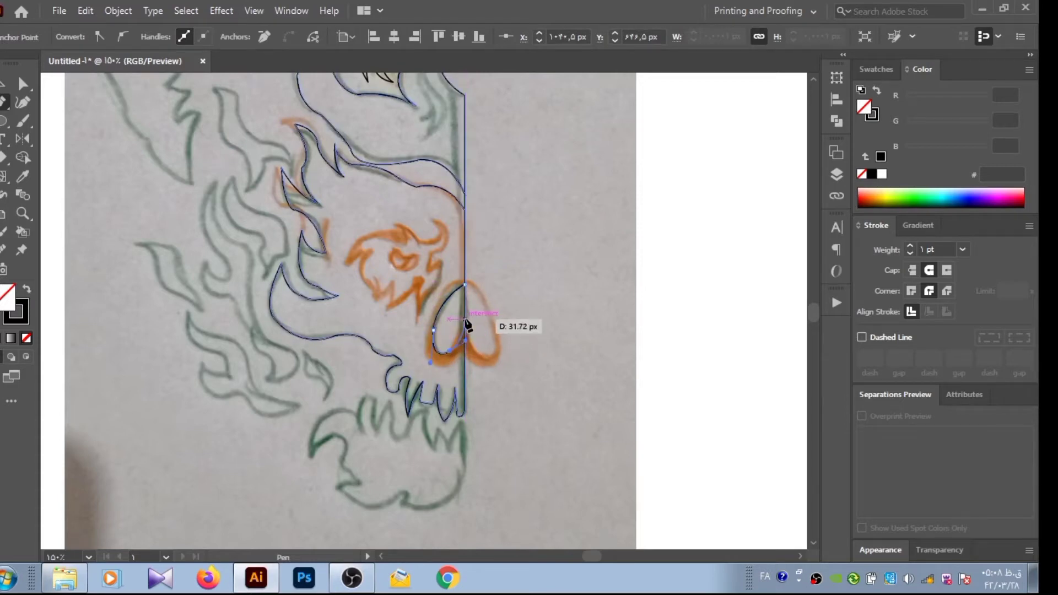
{"action": "left_click", "coordinate": [464, 285]}
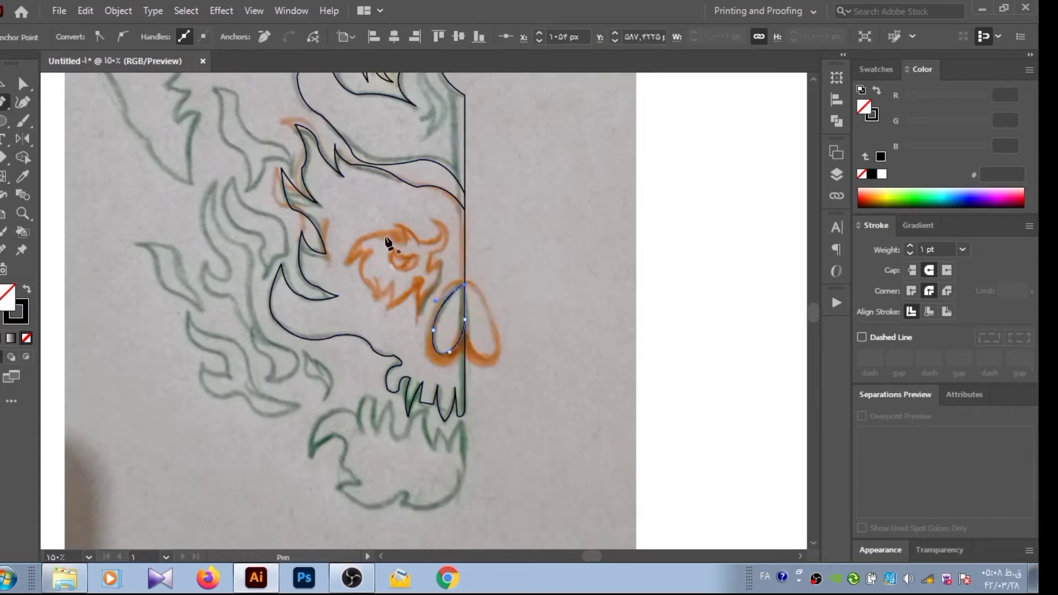
Trace the spiky outline around the orange eye sketch.
{"action": "mouse_move", "coordinate": [434, 221]}
{"action": "left_mouse_down"}
{"action": "mouse_move", "coordinate": [457, 221]}
{"action": "mouse_move", "coordinate": [431, 278]}
{"action": "mouse_move", "coordinate": [448, 263]}
{"action": "left_mouse_up"}
{"action": "mouse_move", "coordinate": [423, 300]}
{"action": "left_mouse_down"}
{"action": "mouse_move", "coordinate": [416, 307]}
{"action": "mouse_move", "coordinate": [421, 285]}
{"action": "mouse_move", "coordinate": [392, 316]}
{"action": "mouse_move", "coordinate": [396, 298]}
{"action": "mouse_move", "coordinate": [394, 308]}
{"action": "left_mouse_up"}
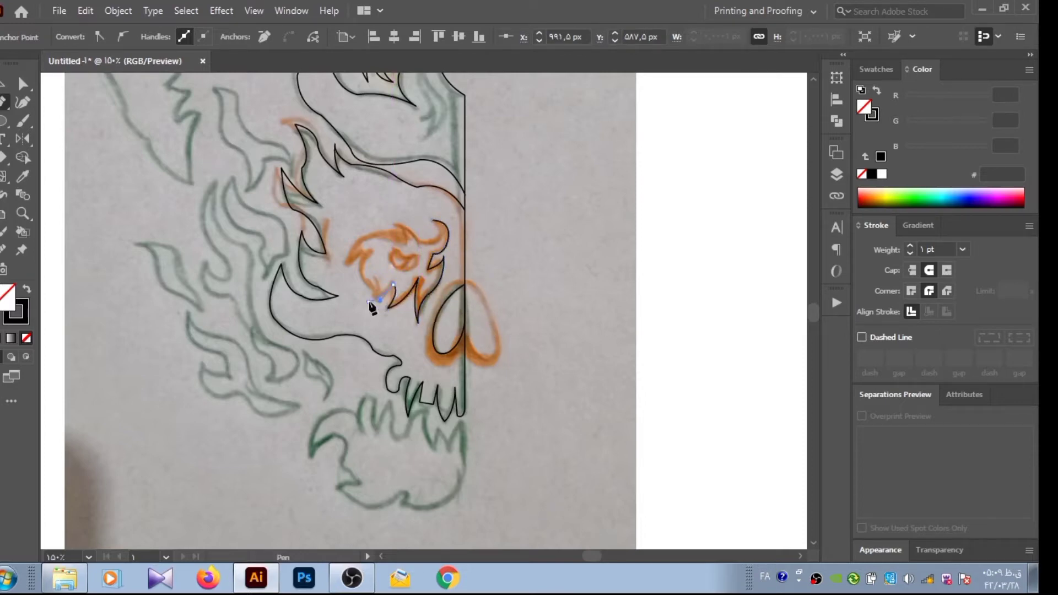
{"action": "mouse_move", "coordinate": [368, 302]}
{"action": "left_mouse_down"}
{"action": "mouse_move", "coordinate": [347, 238]}
{"action": "mouse_move", "coordinate": [408, 244]}
{"action": "mouse_move", "coordinate": [396, 226]}
{"action": "mouse_move", "coordinate": [449, 248]}
{"action": "left_mouse_up"}
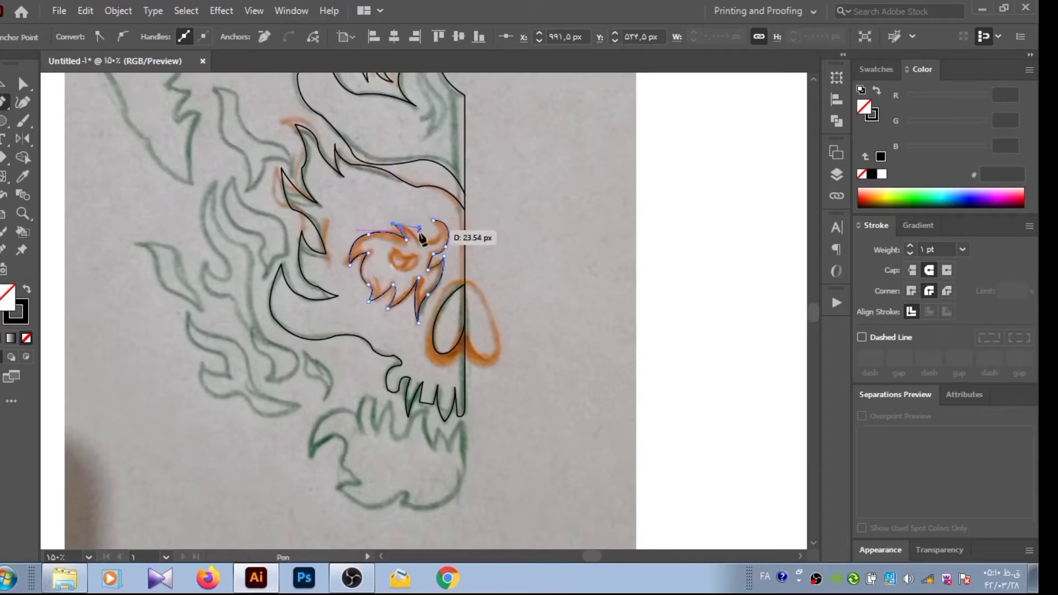
Close the eye outline and draw a small ellipse pupil moved into the eye.
{"action": "left_click", "coordinate": [449, 243]}
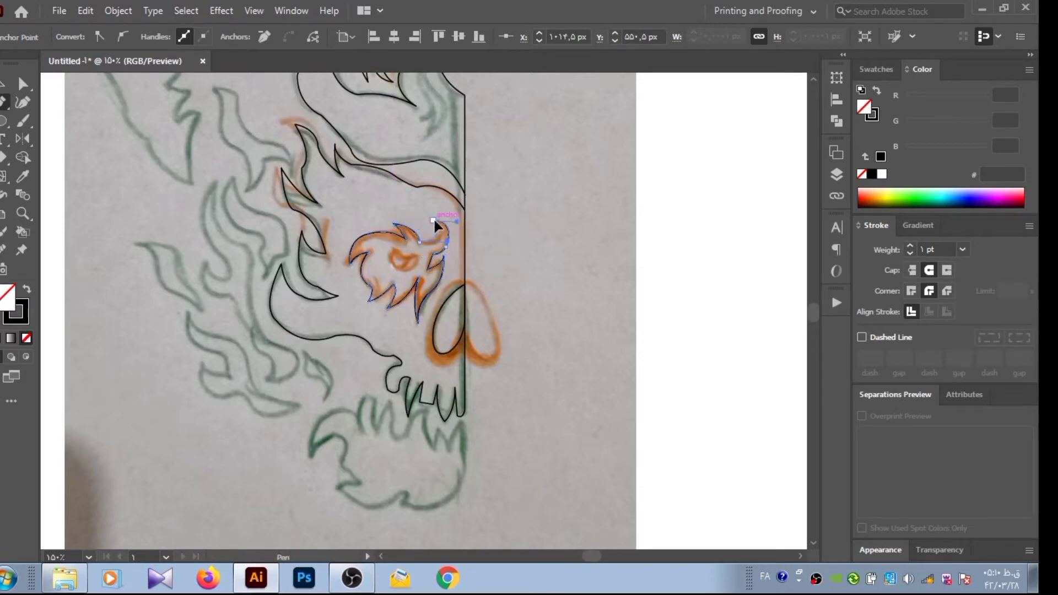
{"action": "key", "text": "v"}
{"action": "left_click", "coordinate": [432, 189]}
{"action": "left_click", "coordinate": [13, 127]}
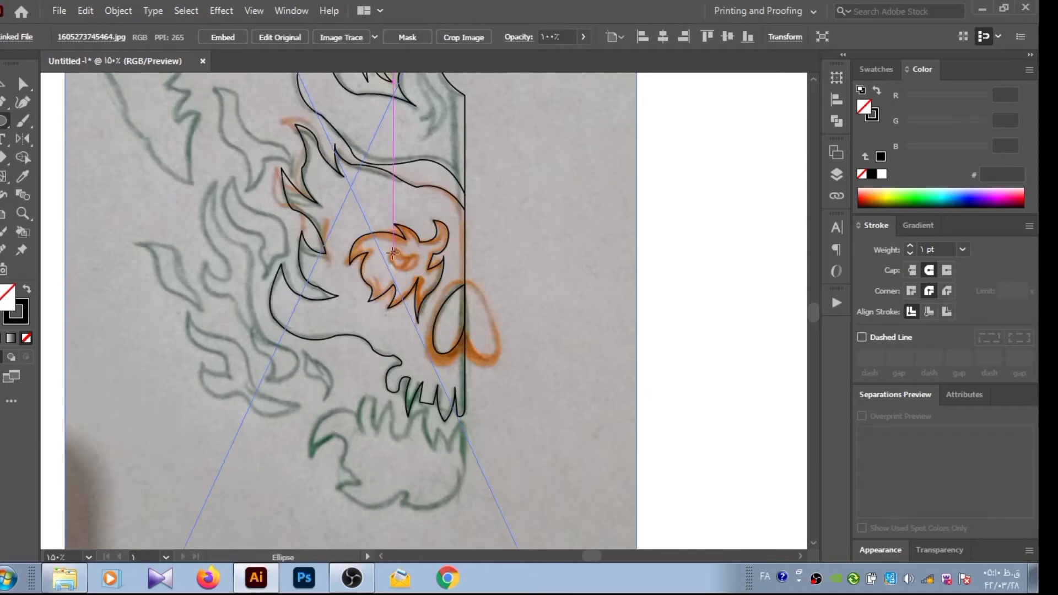
{"action": "left_click_drag", "start_coordinate": [400, 260], "coordinate": [410, 269]}
{"action": "mouse_move", "coordinate": [663, 253]}
{"action": "left_mouse_down"}
{"action": "mouse_move", "coordinate": [679, 268]}
{"action": "mouse_move", "coordinate": [410, 256]}
{"action": "left_mouse_up"}
Select all and merge the eye pieces with Shape Builder (Shift+M).
{"action": "key", "text": "v"}
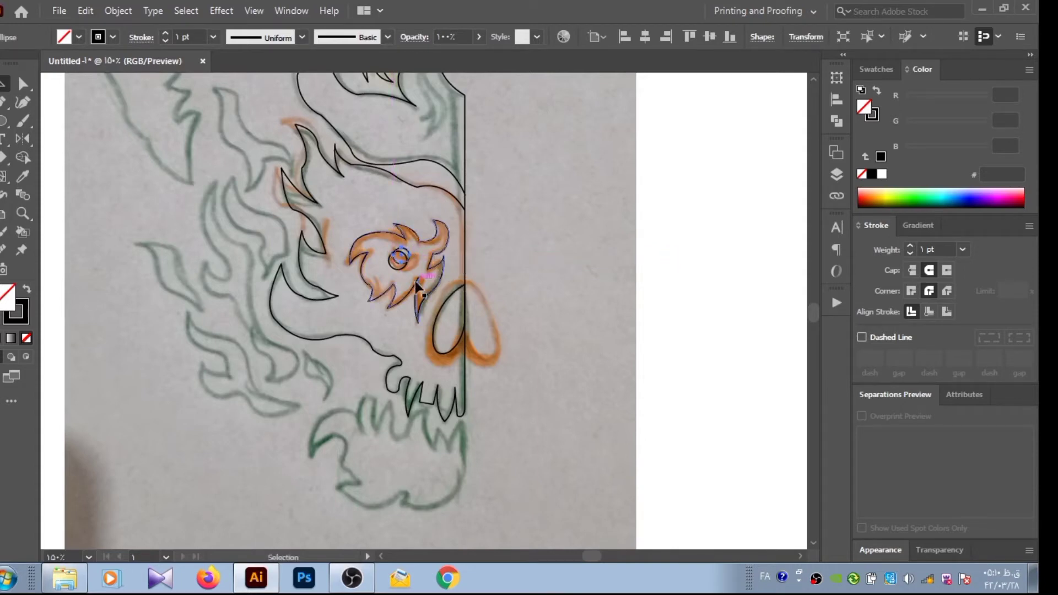
{"action": "key", "text": "ctrl+a"}
{"action": "key", "text": "shift+m"}
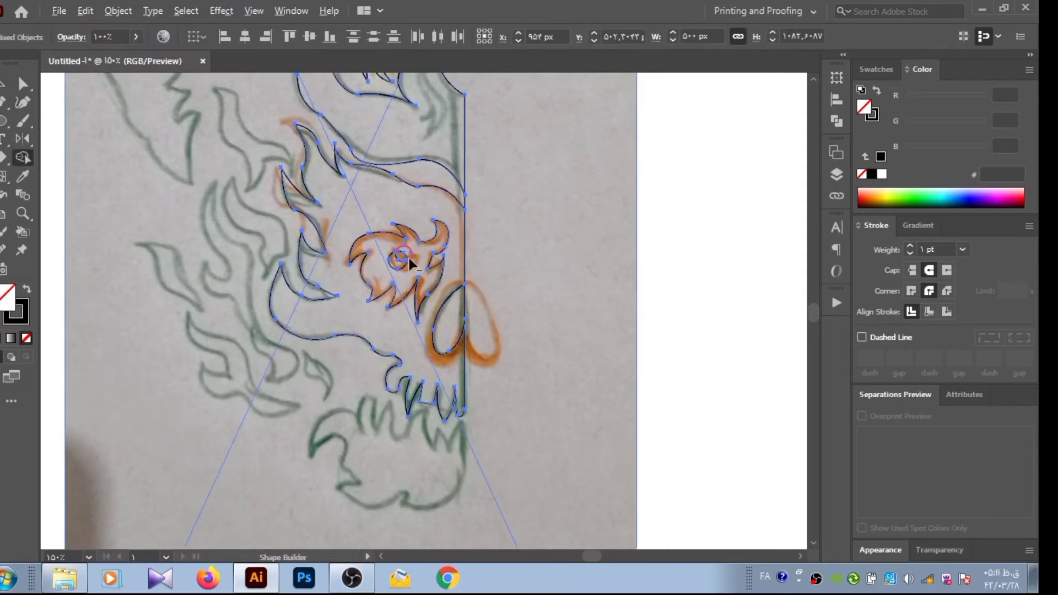
{"action": "left_click", "coordinate": [398, 273]}
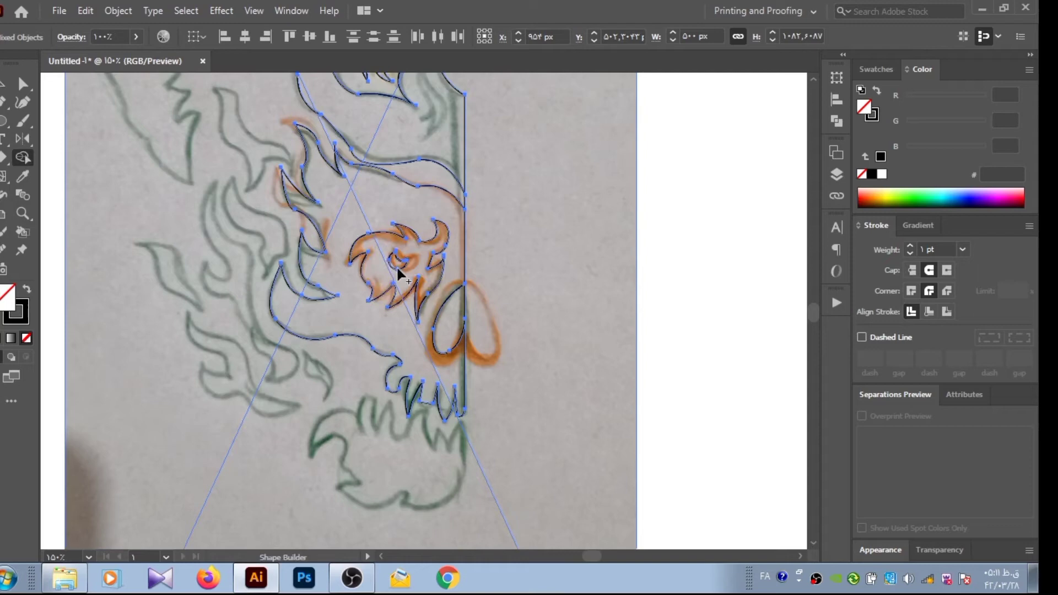
{"action": "left_click", "coordinate": [531, 205]}
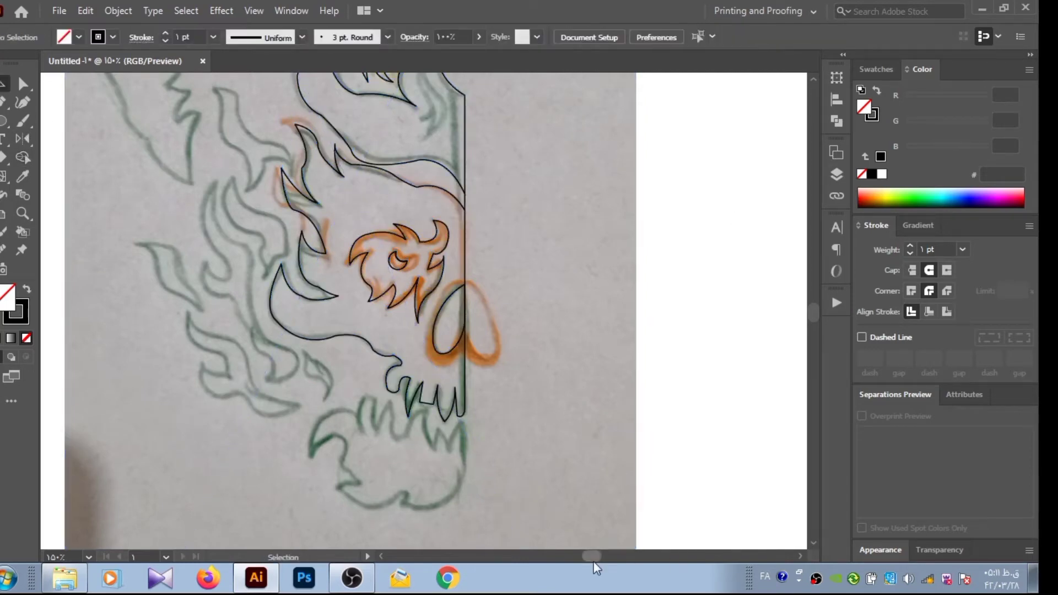
{"action": "left_click_drag", "start_coordinate": [593, 557], "coordinate": [590, 557]}
Merge the lower head regions with Shape Builder and fill them black.
{"action": "left_click", "coordinate": [465, 242]}
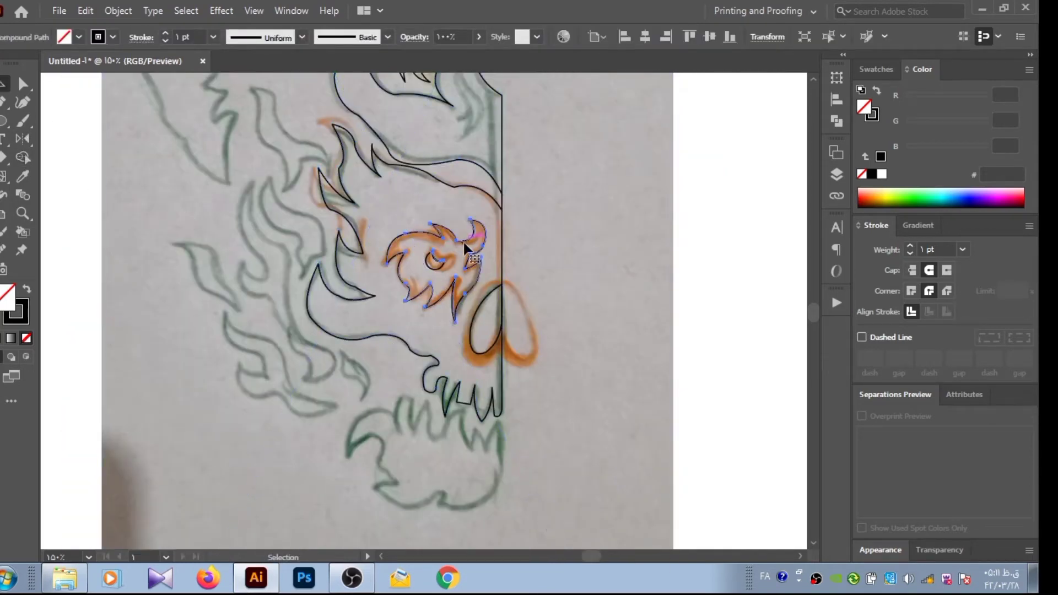
{"action": "key", "text": "ctrl+a"}
{"action": "key", "text": "shift+m"}
{"action": "left_click", "coordinate": [441, 126]}
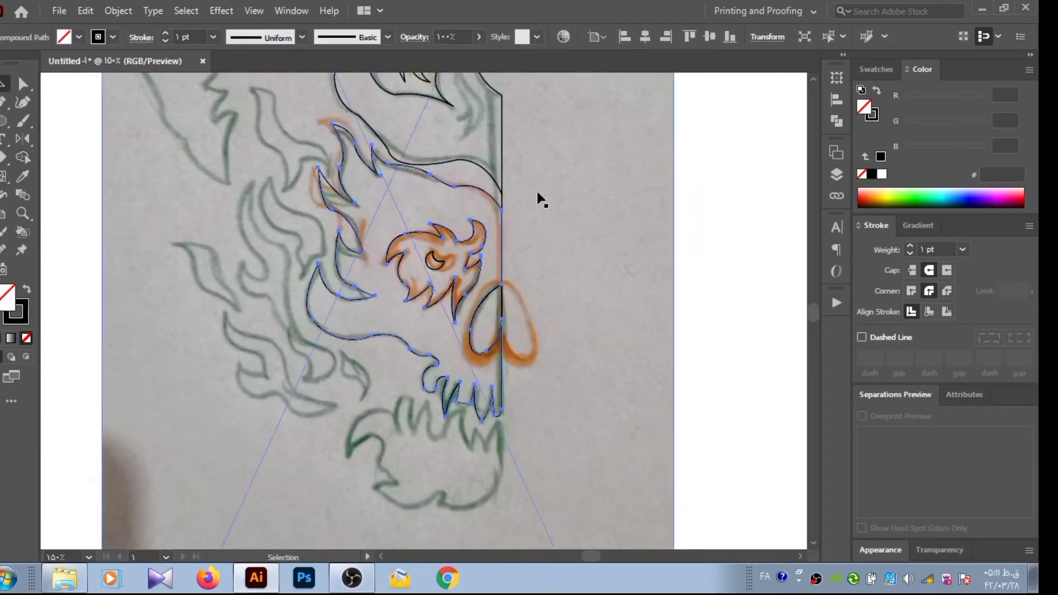
{"action": "key", "text": "shift+x"}
{"action": "key", "text": "ctrl+shift+a"}
Fill the upper head region and the pupil with black, then deselect.
{"action": "scroll", "coordinate": [672, 463], "scroll_direction": "up", "scroll_amount": 5}
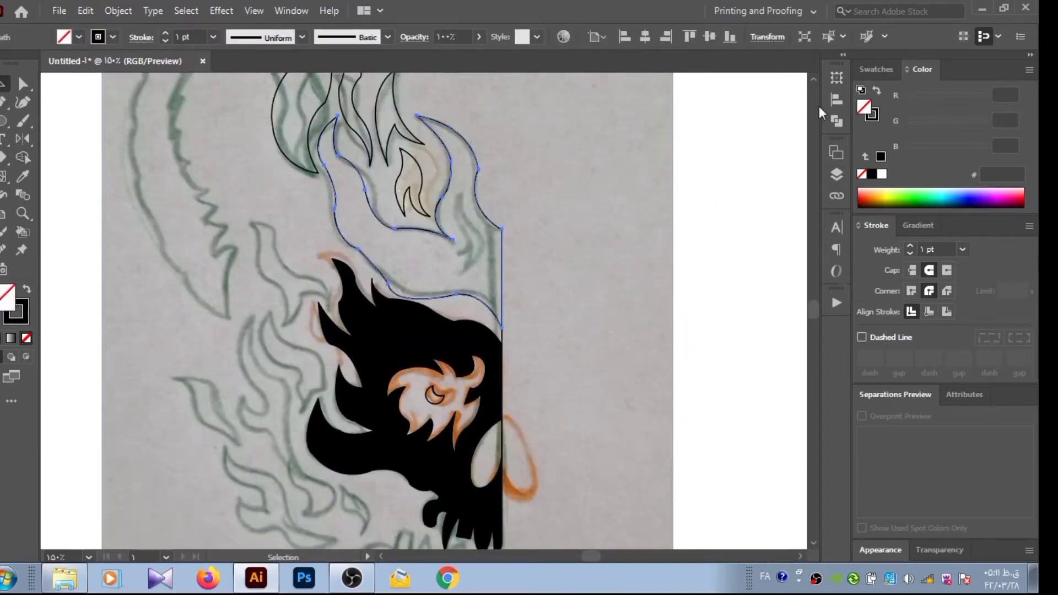
{"action": "left_click", "coordinate": [872, 174]}
{"action": "key", "text": "ctrl+shift+a"}
{"action": "left_click", "coordinate": [435, 396]}
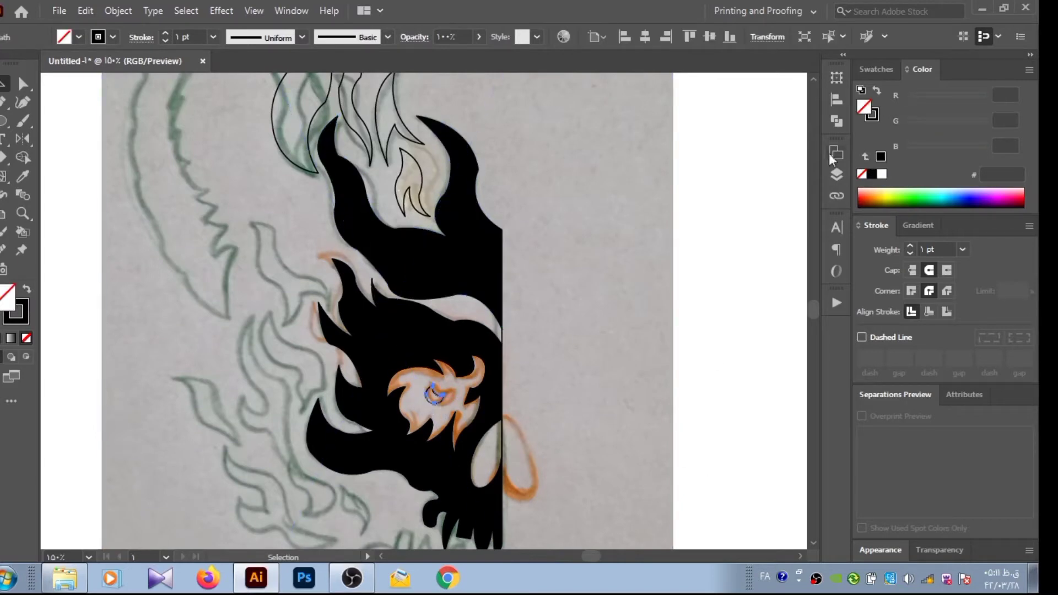
{"action": "left_click", "coordinate": [872, 174]}
{"action": "key", "text": "ctrl+shift+a"}
{"action": "scroll", "coordinate": [386, 331], "scroll_direction": "down", "scroll_amount": 7}
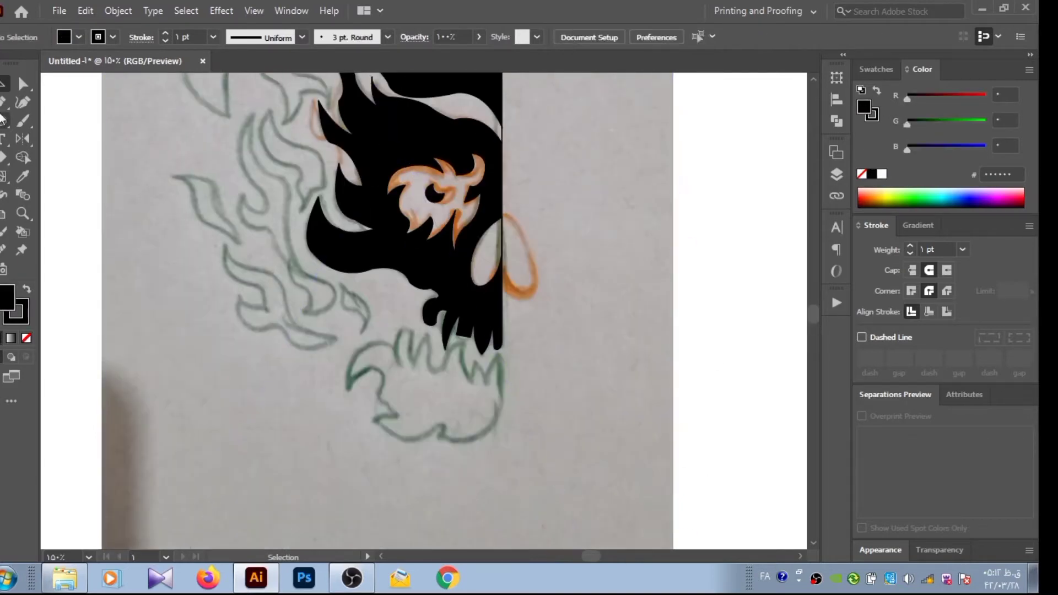
Trace the flame beneath the jaw as a closed Pen path with curved tongues.
{"action": "left_click", "coordinate": [502, 352]}
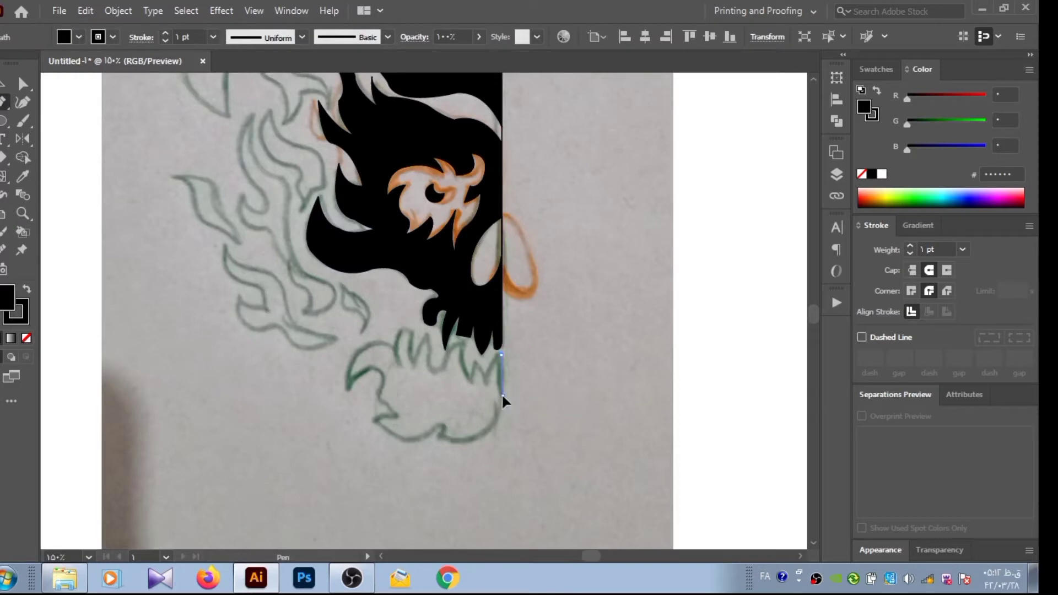
{"action": "left_click", "coordinate": [503, 397]}
{"action": "mouse_move", "coordinate": [471, 440]}
{"action": "left_mouse_down"}
{"action": "mouse_move", "coordinate": [451, 448]}
{"action": "mouse_move", "coordinate": [451, 429]}
{"action": "mouse_move", "coordinate": [387, 426]}
{"action": "left_mouse_up"}
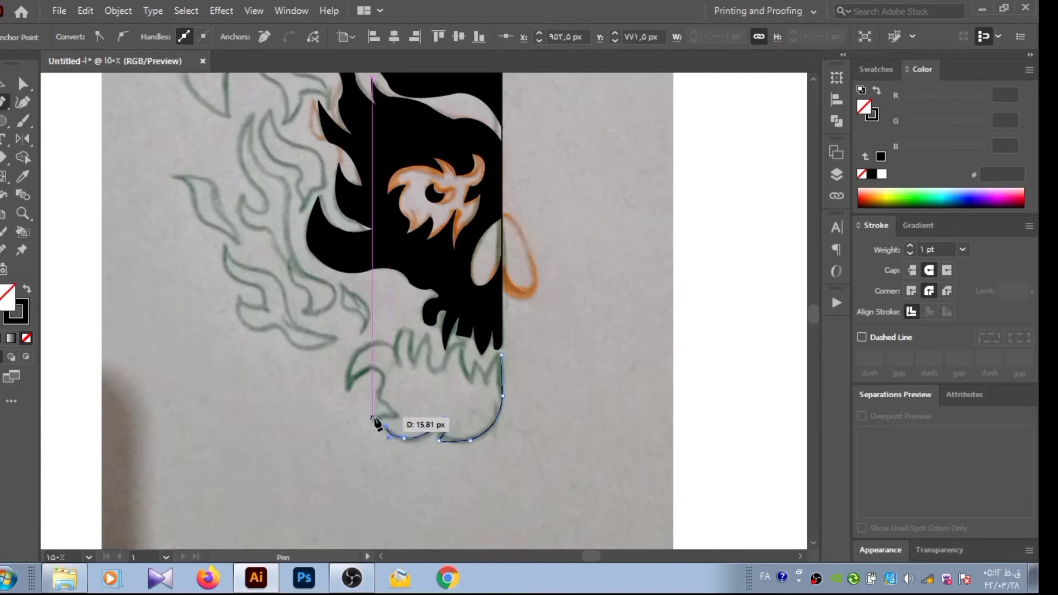
{"action": "left_click_drag", "start_coordinate": [370, 427], "coordinate": [397, 415]}
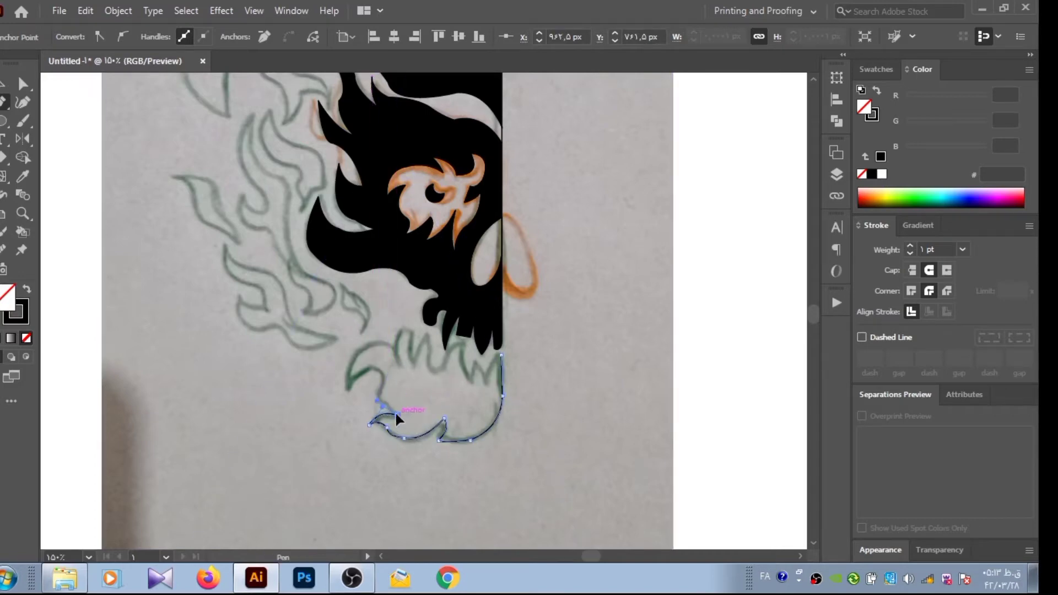
{"action": "left_click", "coordinate": [376, 403], "text": "ctrl"}
{"action": "mouse_move", "coordinate": [376, 400]}
{"action": "left_mouse_down"}
{"action": "mouse_move", "coordinate": [388, 365]}
{"action": "mouse_move", "coordinate": [388, 389]}
{"action": "mouse_move", "coordinate": [347, 393]}
{"action": "left_mouse_up"}
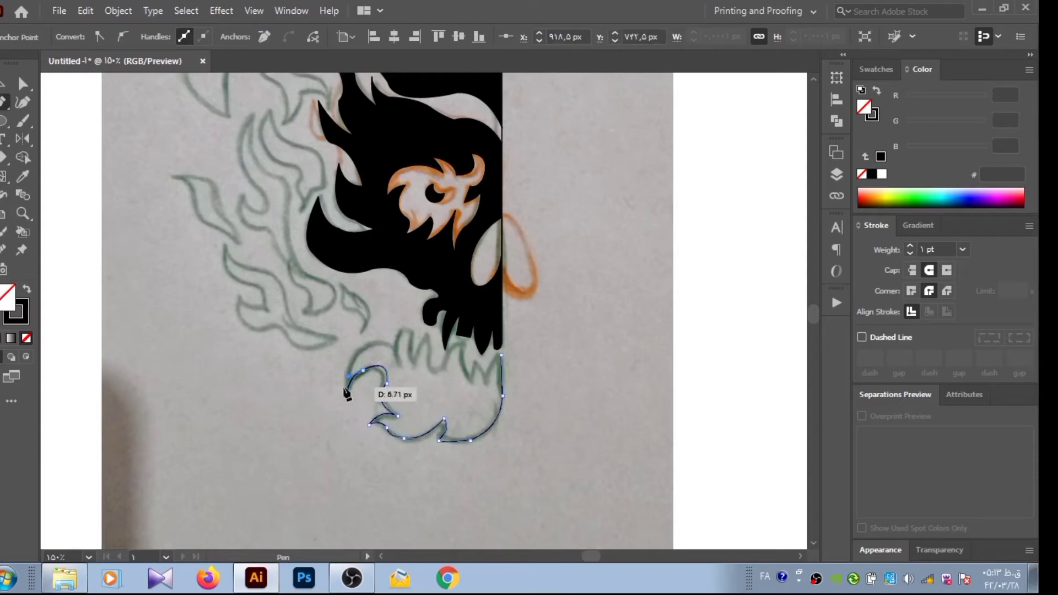
{"action": "mouse_move", "coordinate": [378, 341]}
{"action": "left_mouse_down"}
{"action": "mouse_move", "coordinate": [436, 357]}
{"action": "mouse_move", "coordinate": [429, 341]}
{"action": "mouse_move", "coordinate": [460, 367]}
{"action": "mouse_move", "coordinate": [477, 365]}
{"action": "left_mouse_up"}
{"action": "left_click", "coordinate": [394, 351]}
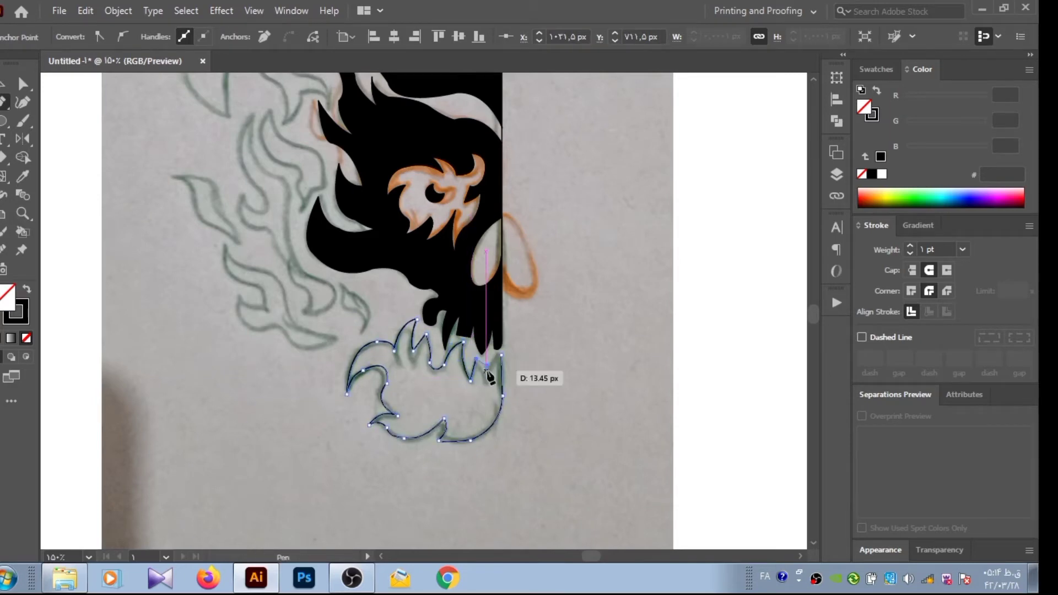
{"action": "left_click_drag", "start_coordinate": [501, 356], "coordinate": [523, 370]}
Select the jaw flame outline and fill it with black.
{"action": "key", "text": "v"}
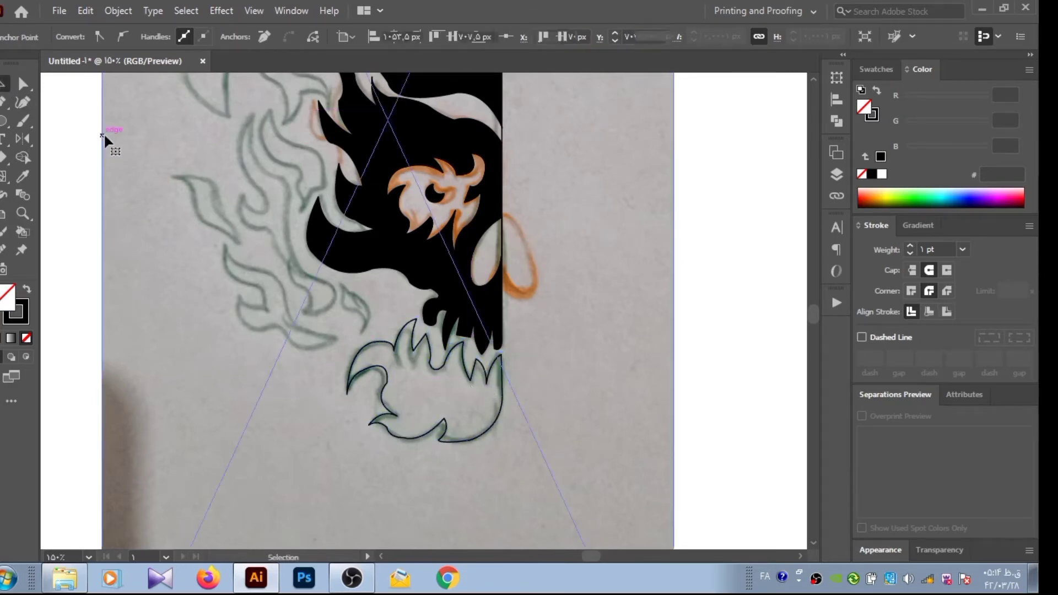
{"action": "left_click", "coordinate": [103, 132]}
{"action": "left_click", "coordinate": [22, 102]}
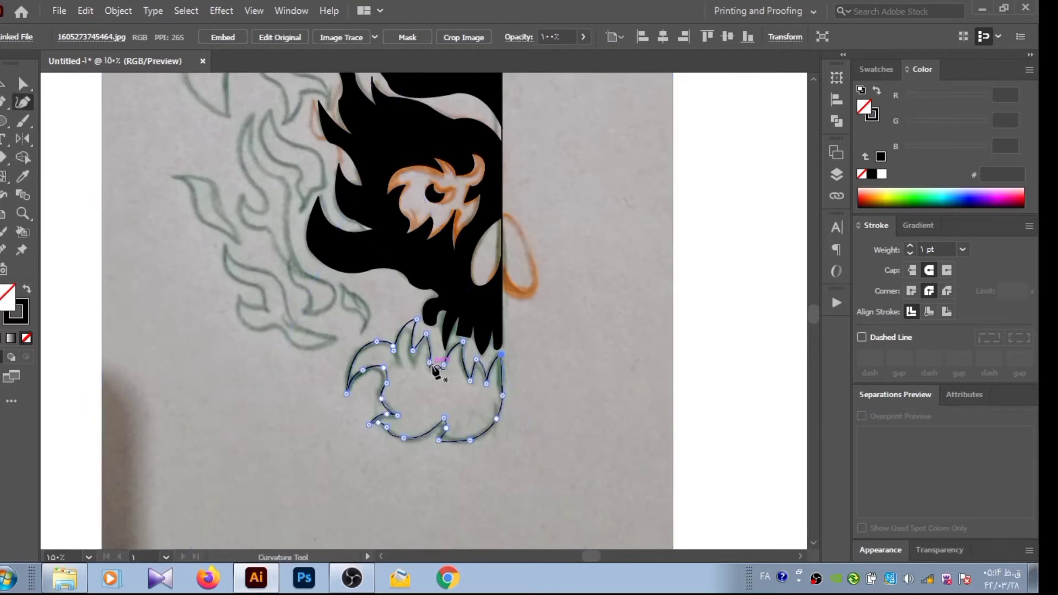
{"action": "left_click", "coordinate": [432, 367]}
{"action": "key", "text": "v"}
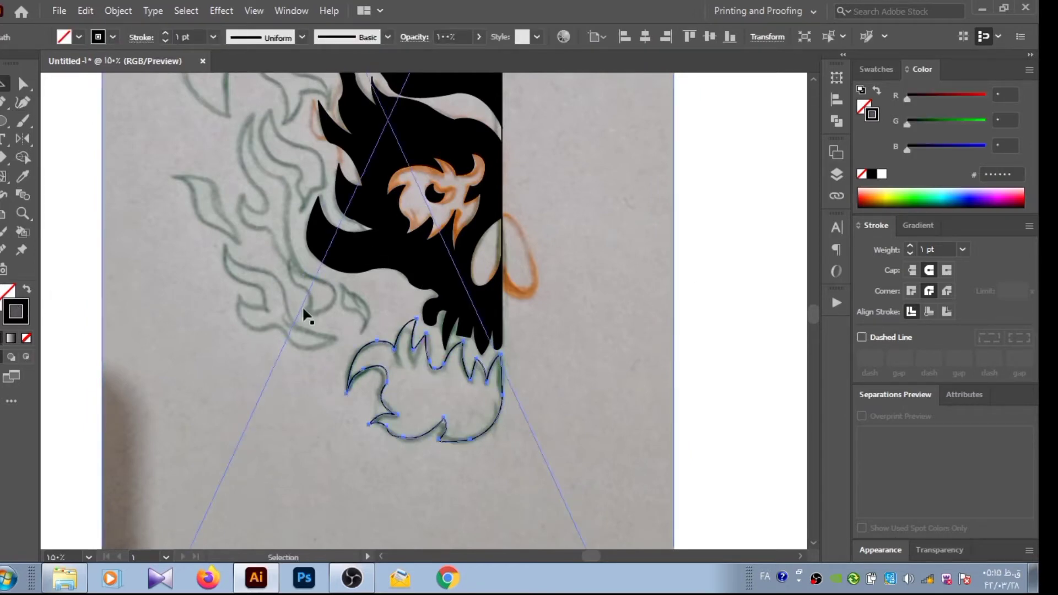
{"action": "left_click", "coordinate": [872, 174]}
{"action": "left_click", "coordinate": [704, 309]}
Trace the upper left-cheek flame with fill None, then fill it black.
{"action": "key", "text": "ctrl+minus"}
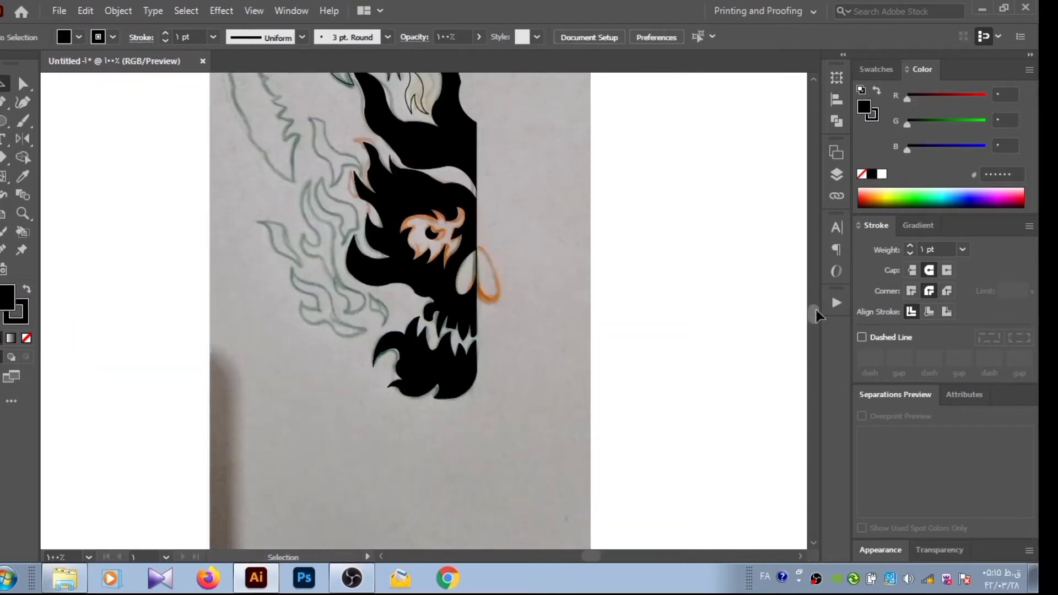
{"action": "scroll", "coordinate": [814, 314], "scroll_direction": "up", "scroll_amount": 3}
{"action": "key", "text": "z"}
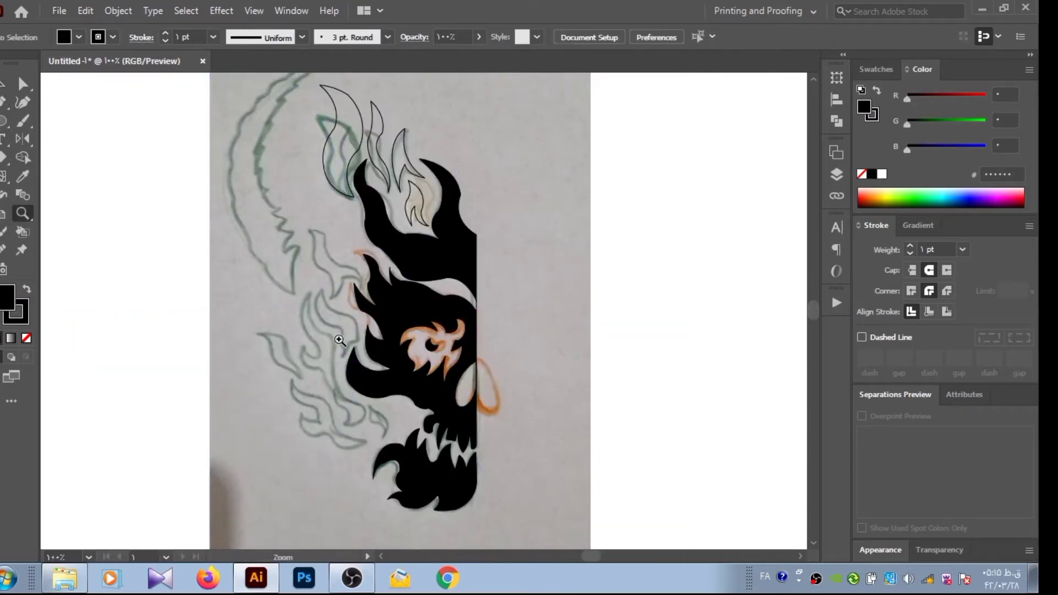
{"action": "left_click", "coordinate": [136, 123]}
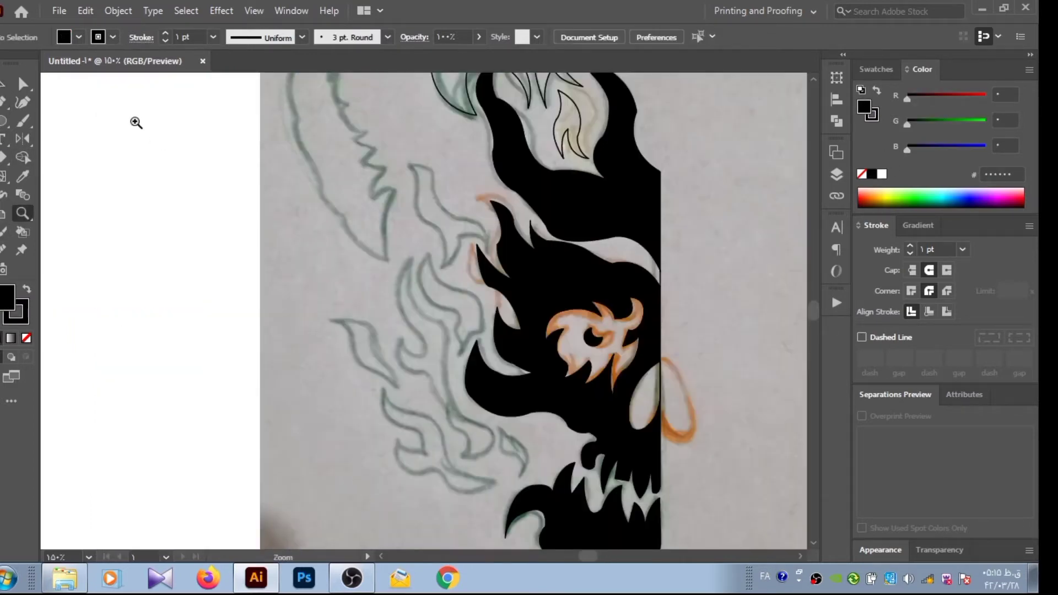
{"action": "left_click", "coordinate": [475, 329]}
{"action": "key", "text": "slash"}
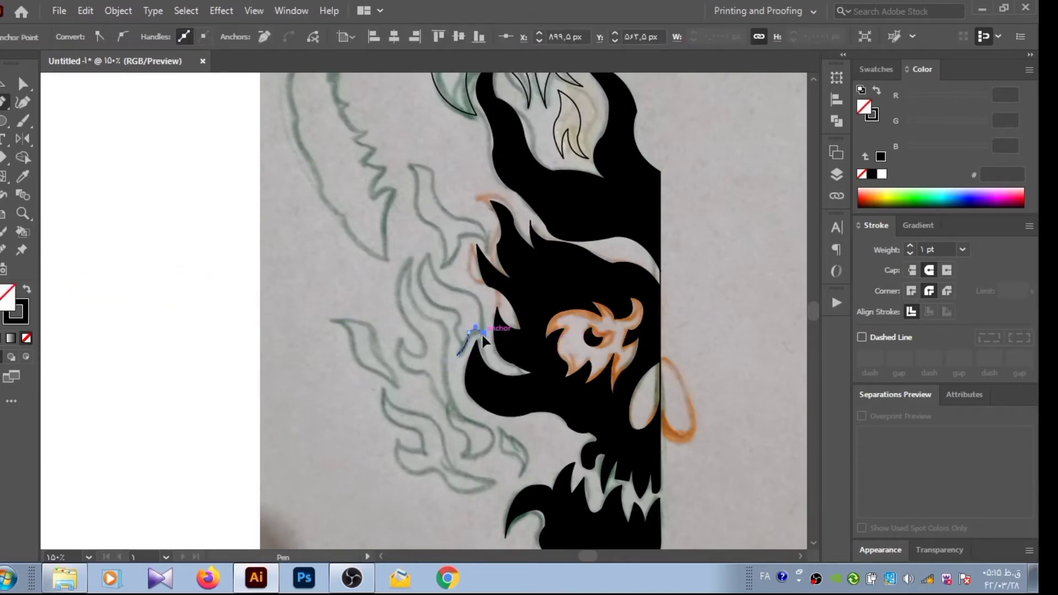
{"action": "left_click_drag", "start_coordinate": [467, 291], "coordinate": [433, 287]}
{"action": "mouse_move", "coordinate": [434, 298]}
{"action": "left_mouse_down"}
{"action": "mouse_move", "coordinate": [457, 313]}
{"action": "mouse_move", "coordinate": [450, 331]}
{"action": "left_mouse_up"}
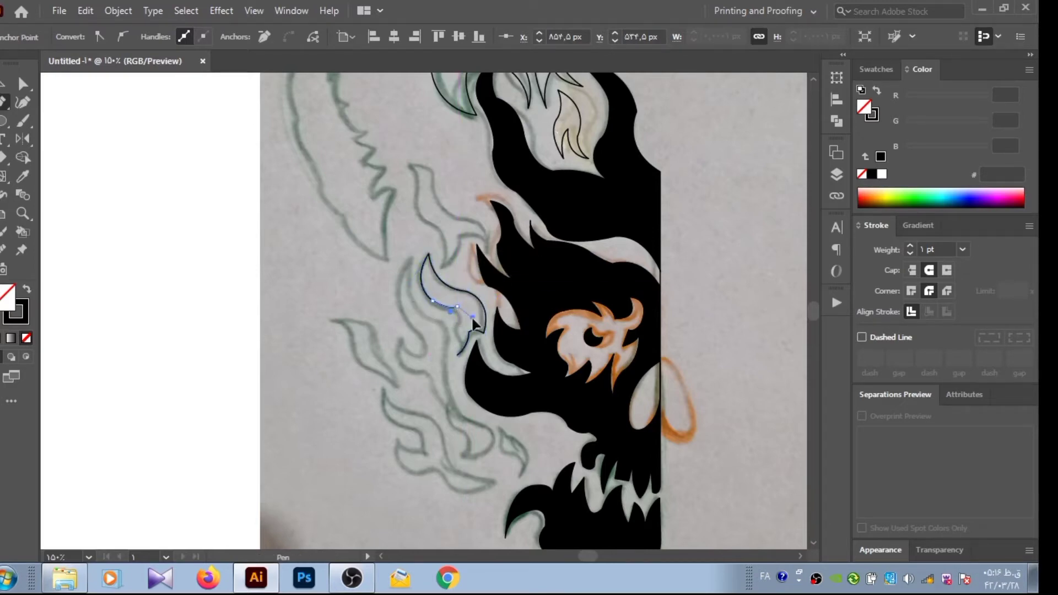
{"action": "left_click", "coordinate": [465, 354]}
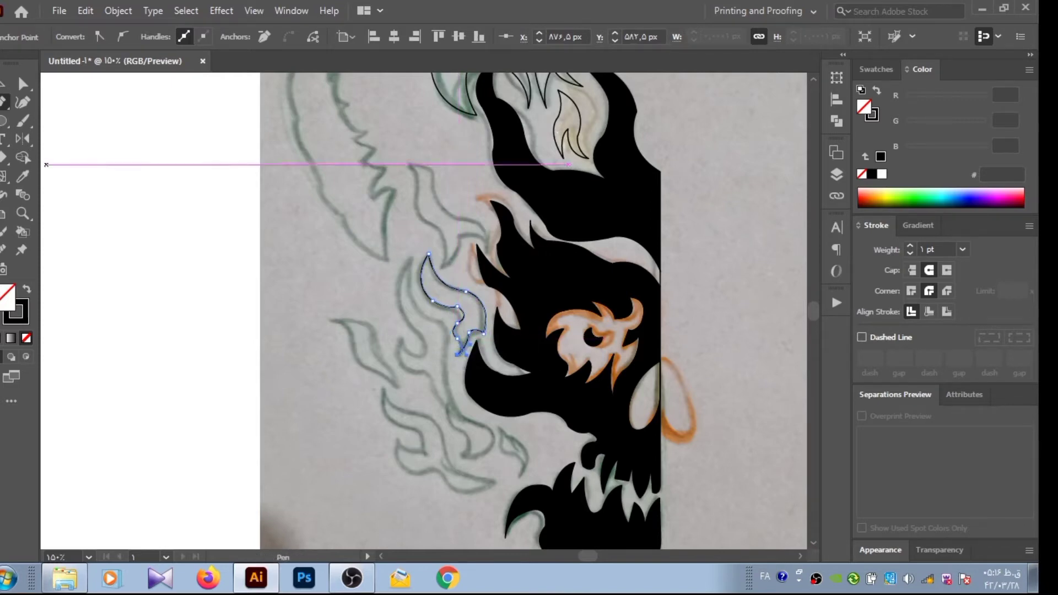
{"action": "left_click", "coordinate": [121, 140], "text": "ctrl"}
{"action": "left_click", "coordinate": [422, 276]}
{"action": "left_click", "coordinate": [881, 156]}
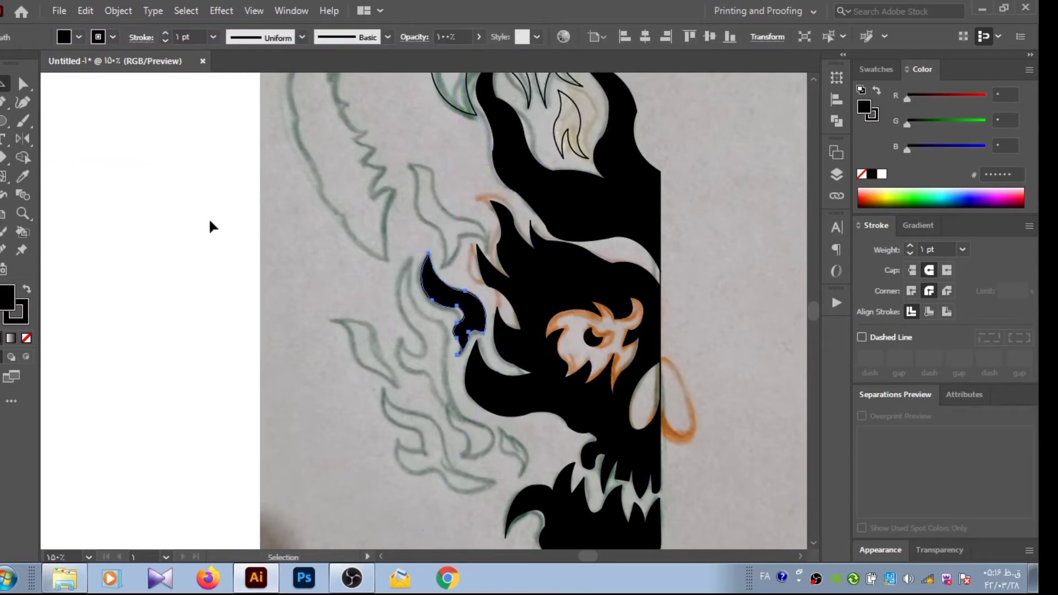
{"action": "left_click", "coordinate": [212, 226]}
Trace the lower left-cheek flame with fill None, from its base up to its tip.
{"action": "key", "text": "p"}
{"action": "left_click", "coordinate": [27, 338]}
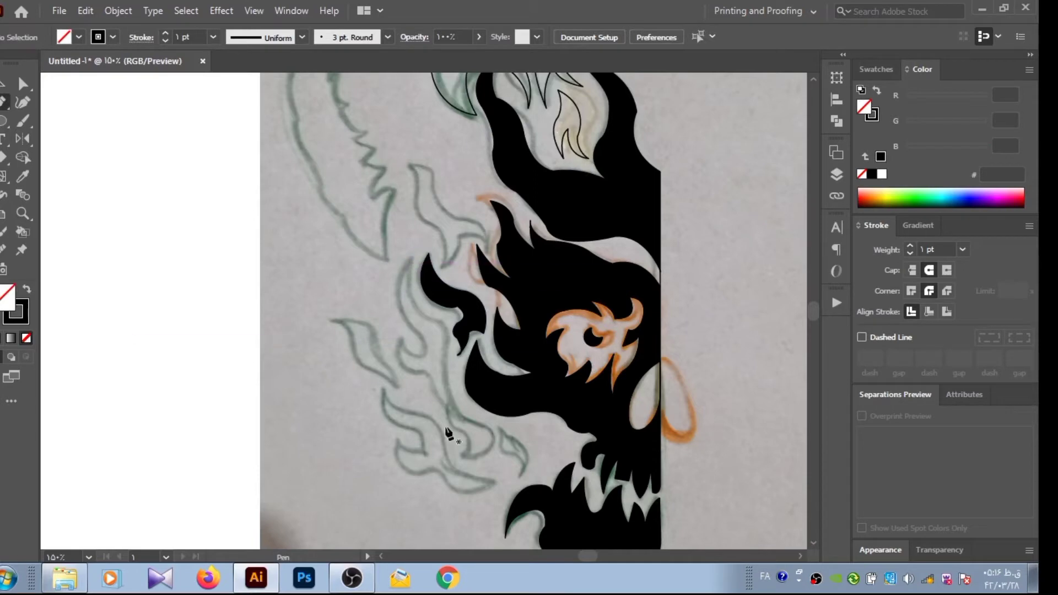
{"action": "left_click_drag", "start_coordinate": [466, 458], "coordinate": [498, 454]}
{"action": "left_click", "coordinate": [495, 428]}
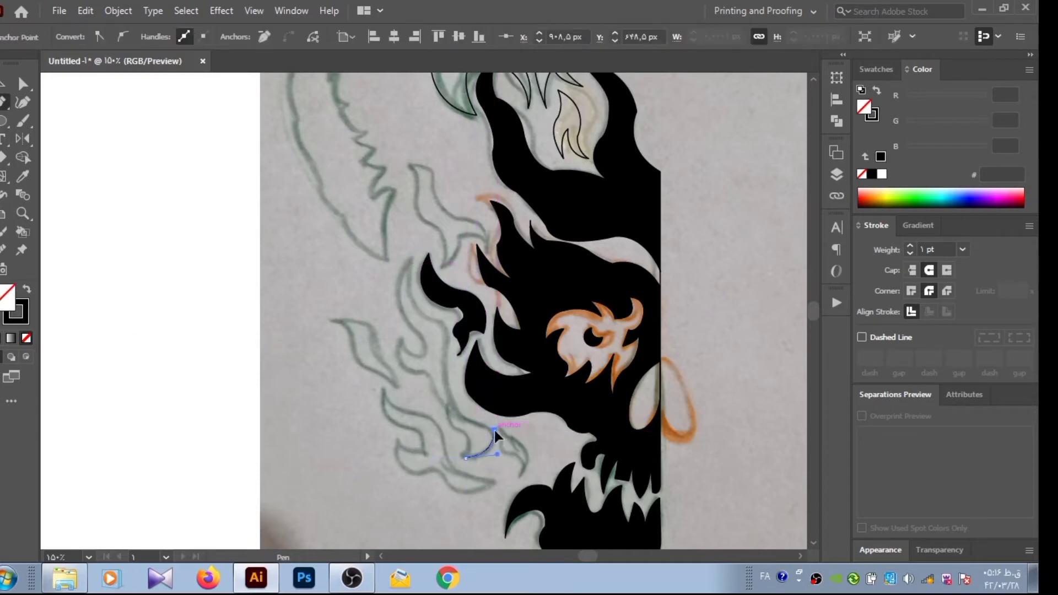
{"action": "left_click_drag", "start_coordinate": [439, 406], "coordinate": [433, 402]}
{"action": "mouse_move", "coordinate": [447, 353]}
{"action": "left_mouse_down"}
{"action": "mouse_move", "coordinate": [434, 318]}
{"action": "mouse_move", "coordinate": [394, 294]}
{"action": "mouse_move", "coordinate": [426, 319]}
{"action": "mouse_move", "coordinate": [409, 372]}
{"action": "mouse_move", "coordinate": [435, 389]}
{"action": "left_mouse_up"}
{"action": "left_click", "coordinate": [463, 323]}
{"action": "left_click", "coordinate": [416, 254]}
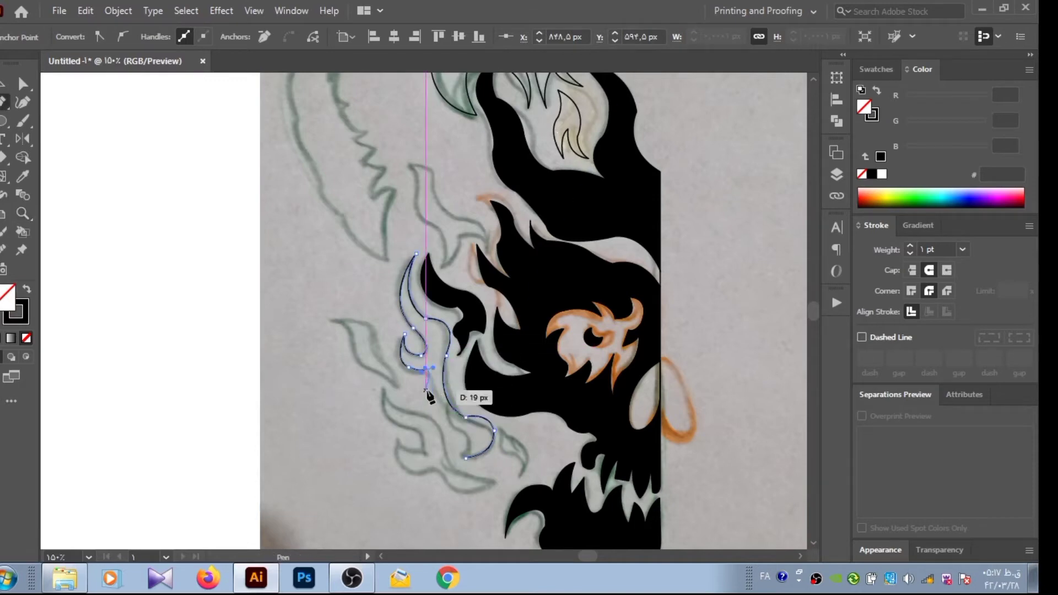
Curve the lower flame's edge back down, close the outline and select it.
{"action": "left_click_drag", "start_coordinate": [422, 372], "coordinate": [440, 399]}
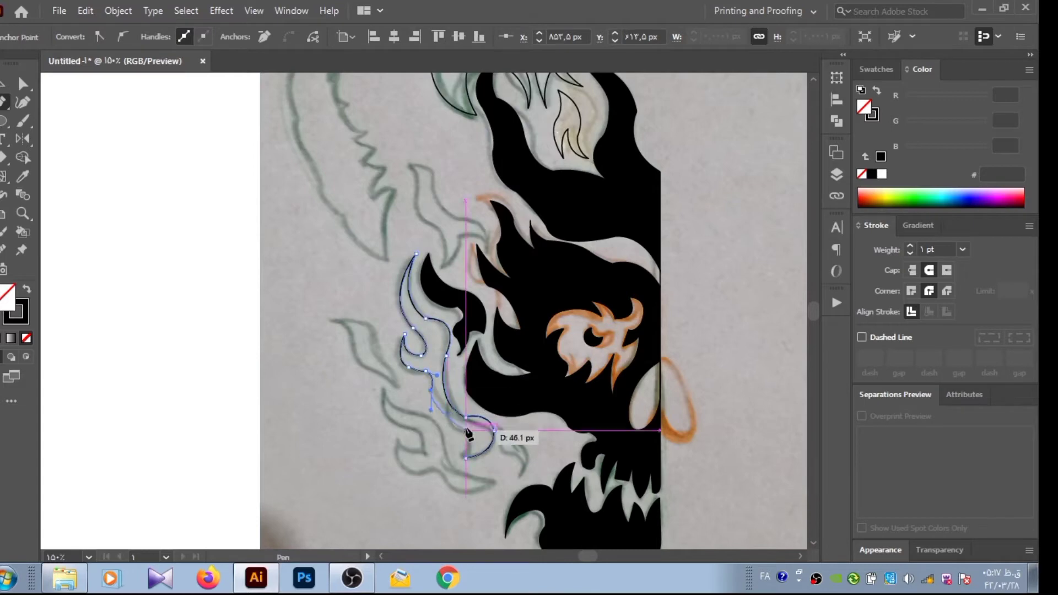
{"action": "left_click_drag", "start_coordinate": [431, 391], "coordinate": [408, 388]}
{"action": "left_click", "coordinate": [448, 408]}
{"action": "left_click_drag", "start_coordinate": [465, 429], "coordinate": [483, 451]}
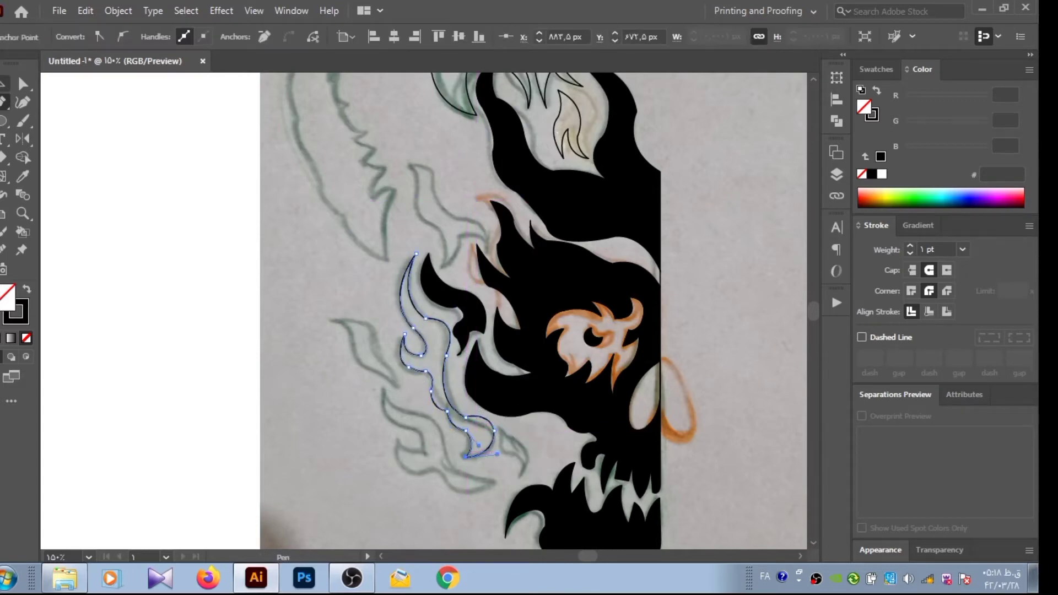
{"action": "key", "text": "v"}
{"action": "left_click", "coordinate": [433, 356]}
{"action": "left_click", "coordinate": [872, 174]}
Fill the previous flame black, then trace the small flame below the jaw and fill it black.
{"action": "left_click", "coordinate": [47, 106]}
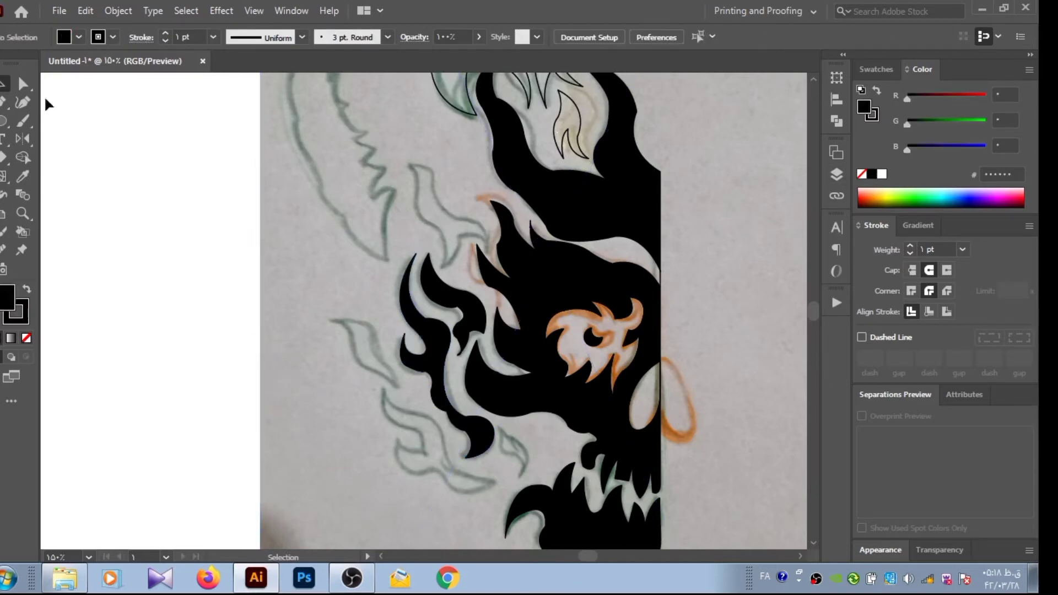
{"action": "key", "text": "p"}
{"action": "left_click_drag", "start_coordinate": [516, 477], "coordinate": [538, 452]}
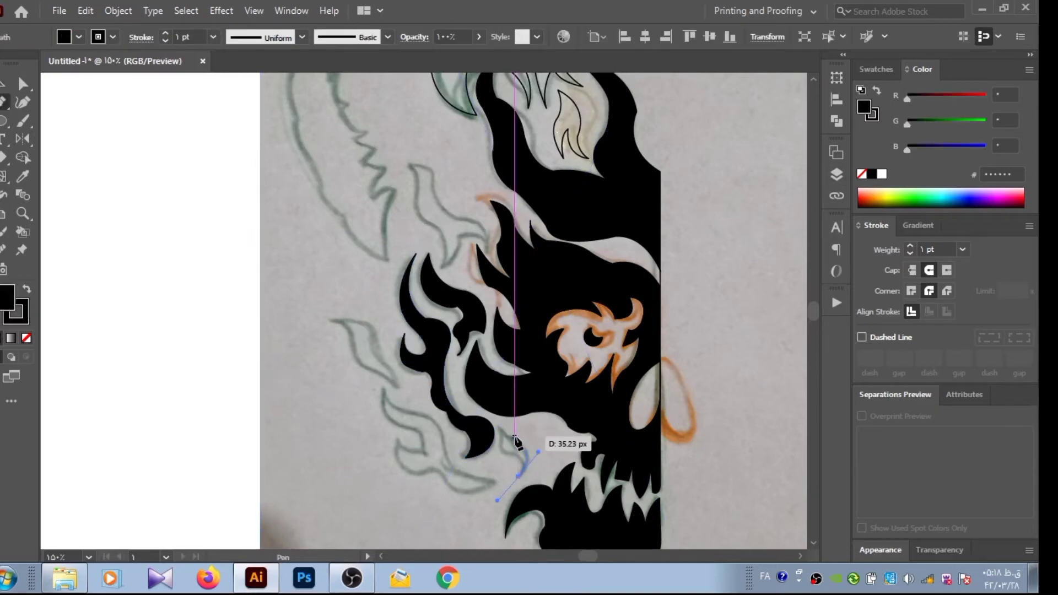
{"action": "left_click", "coordinate": [513, 436]}
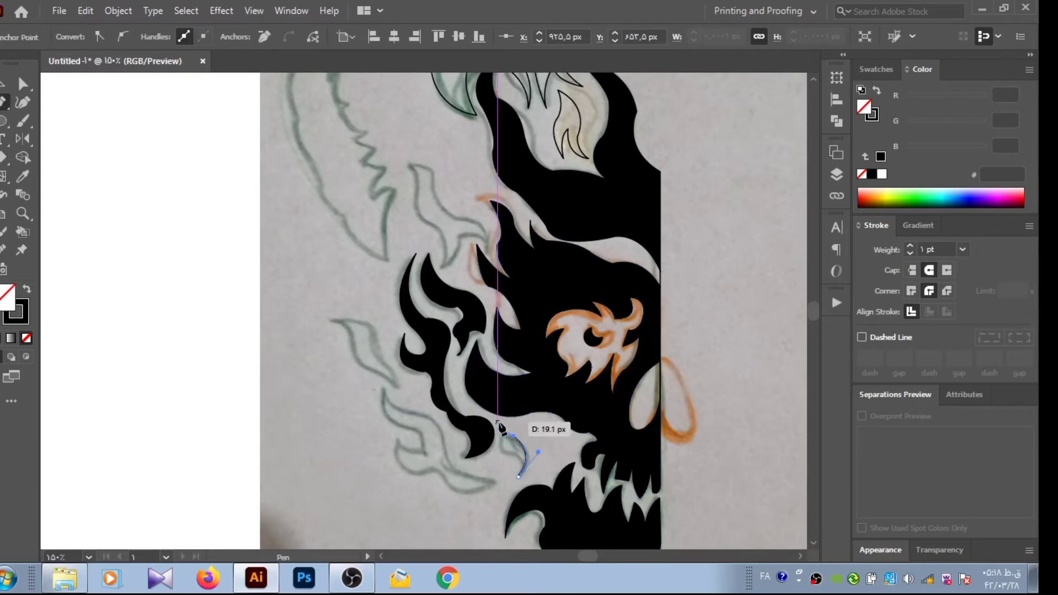
{"action": "left_click_drag", "start_coordinate": [498, 423], "coordinate": [503, 432]}
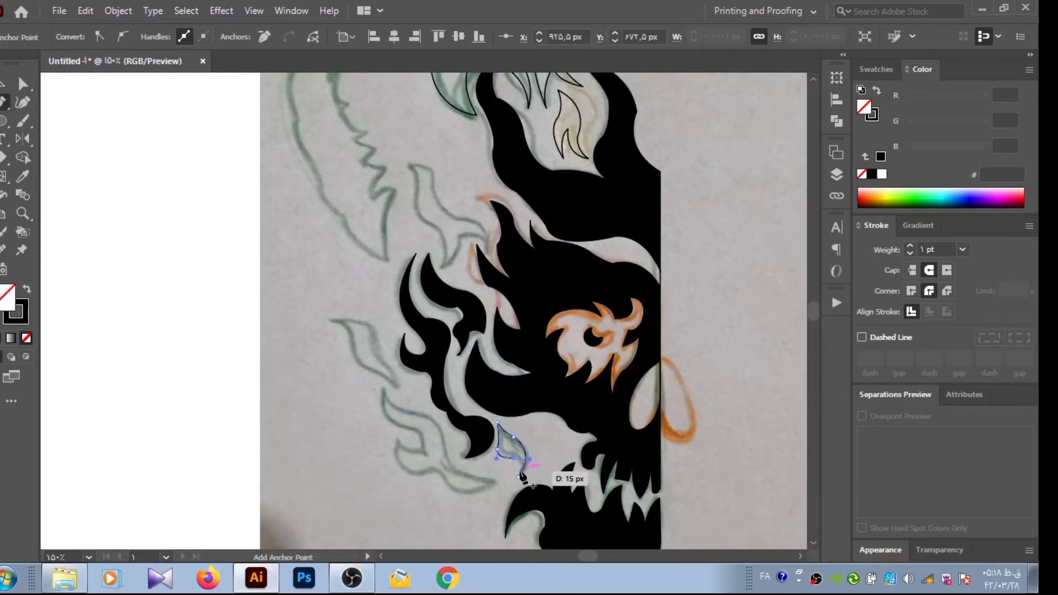
{"action": "left_click", "coordinate": [522, 475]}
{"action": "key", "text": "shift+grave"}
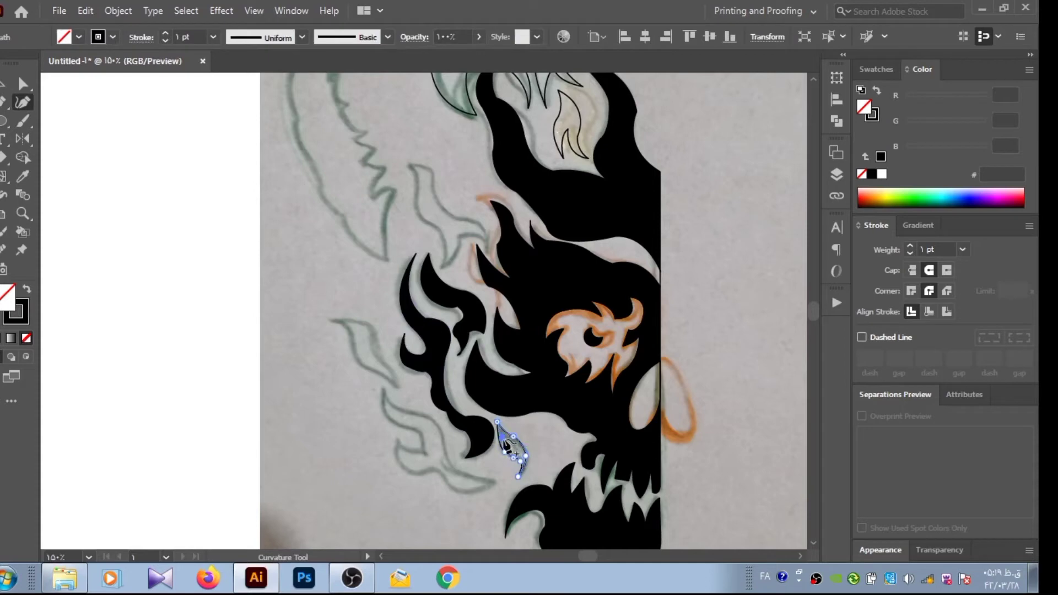
{"action": "left_click", "coordinate": [181, 179]}
{"action": "mouse_move", "coordinate": [521, 477]}
{"action": "left_mouse_down"}
{"action": "mouse_move", "coordinate": [538, 463]}
{"action": "mouse_move", "coordinate": [498, 426]}
{"action": "left_mouse_up"}
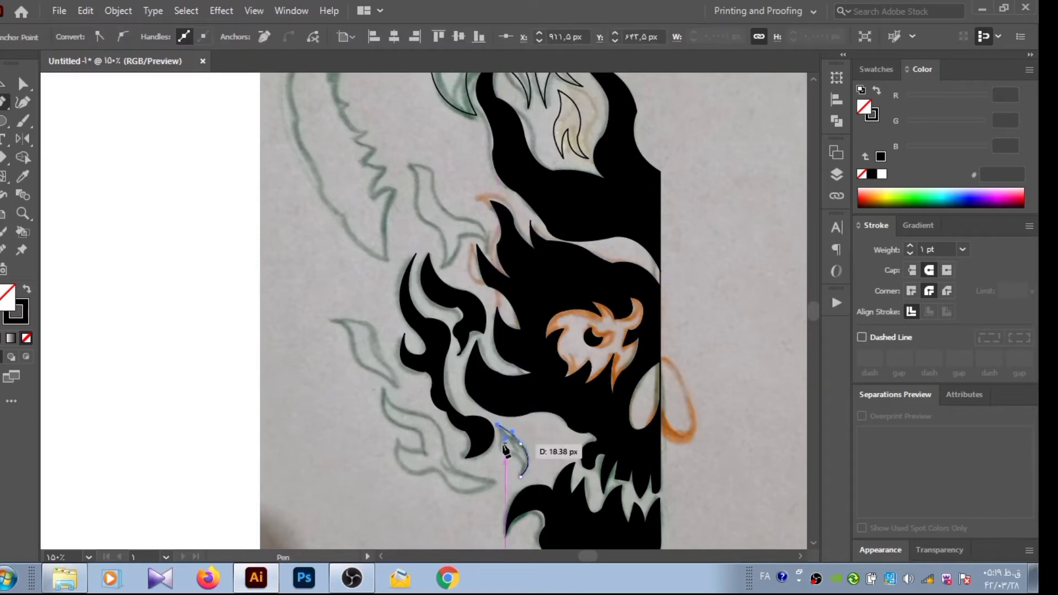
{"action": "left_click", "coordinate": [515, 454]}
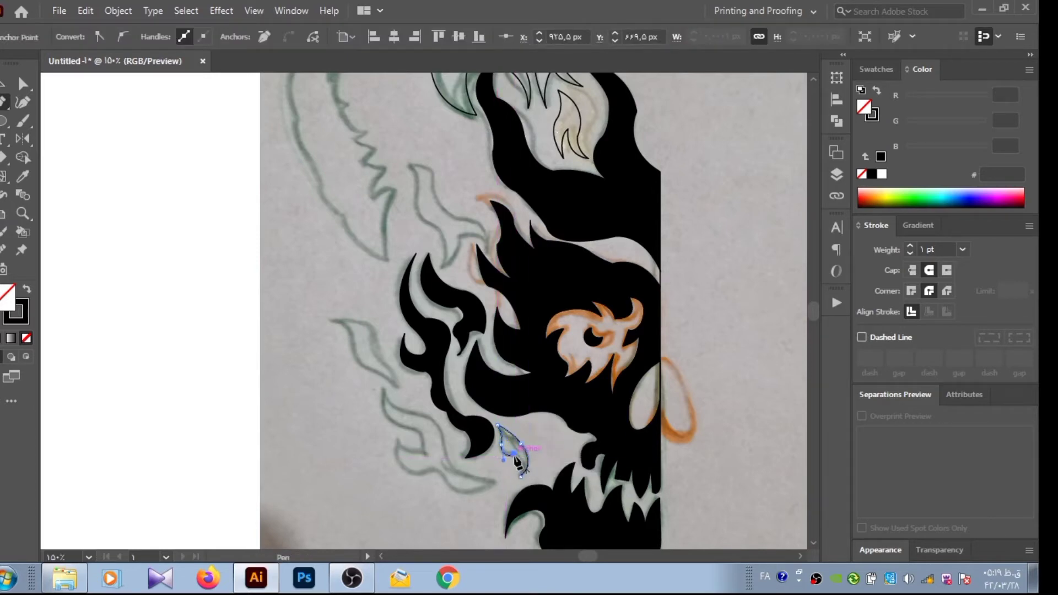
{"action": "left_click", "coordinate": [522, 480]}
{"action": "key", "text": "v"}
{"action": "left_click", "coordinate": [371, 370]}
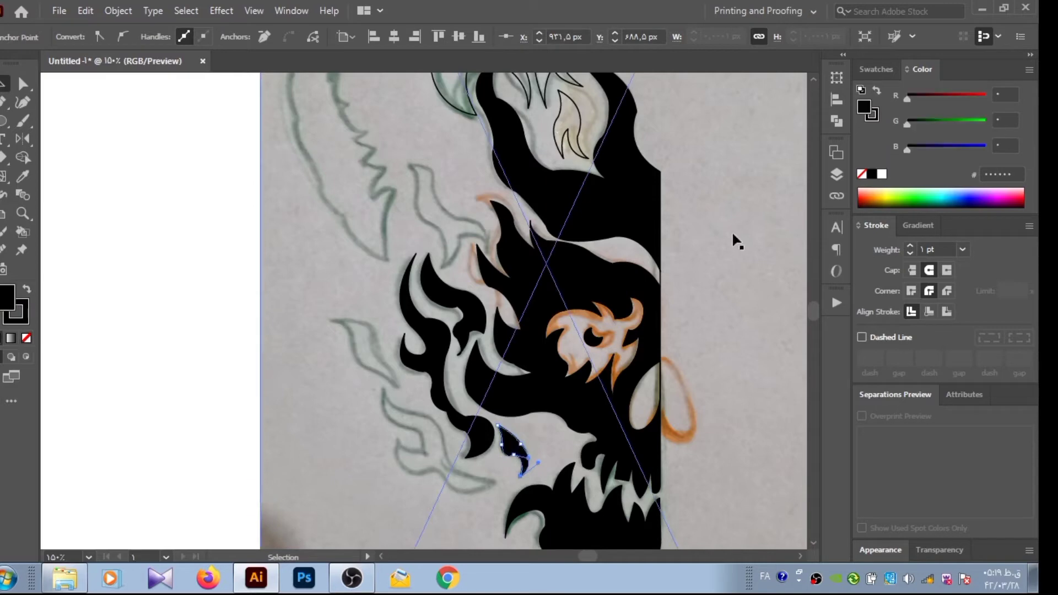
Trace the lower-left flame's bottom edge up toward its tip with no fill.
{"action": "left_click", "coordinate": [506, 481]}
{"action": "left_click", "coordinate": [457, 473]}
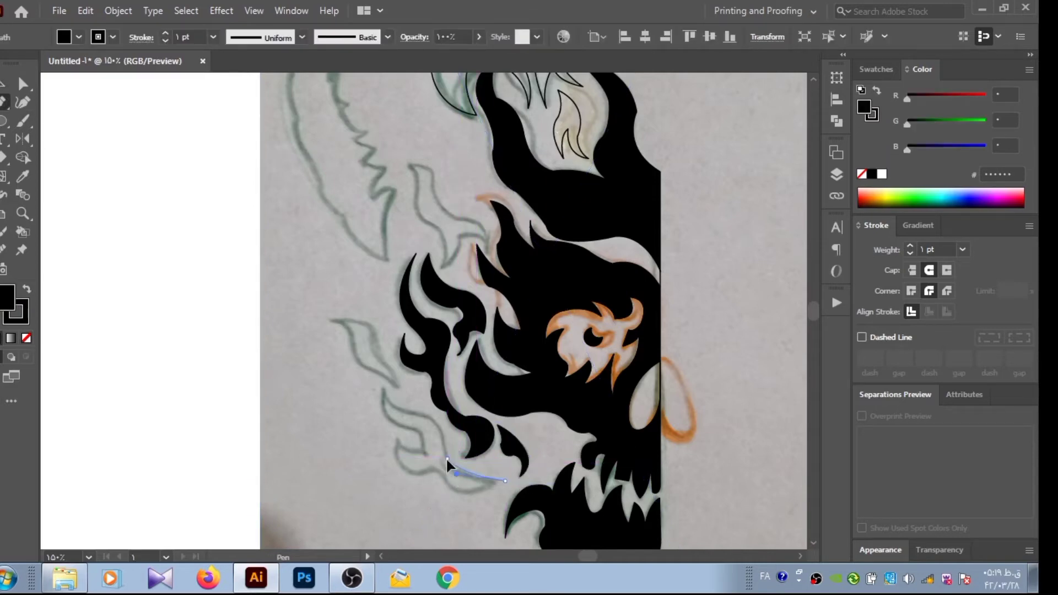
{"action": "left_click_drag", "start_coordinate": [431, 425], "coordinate": [268, 436]}
{"action": "key", "text": "ctrl+z"}
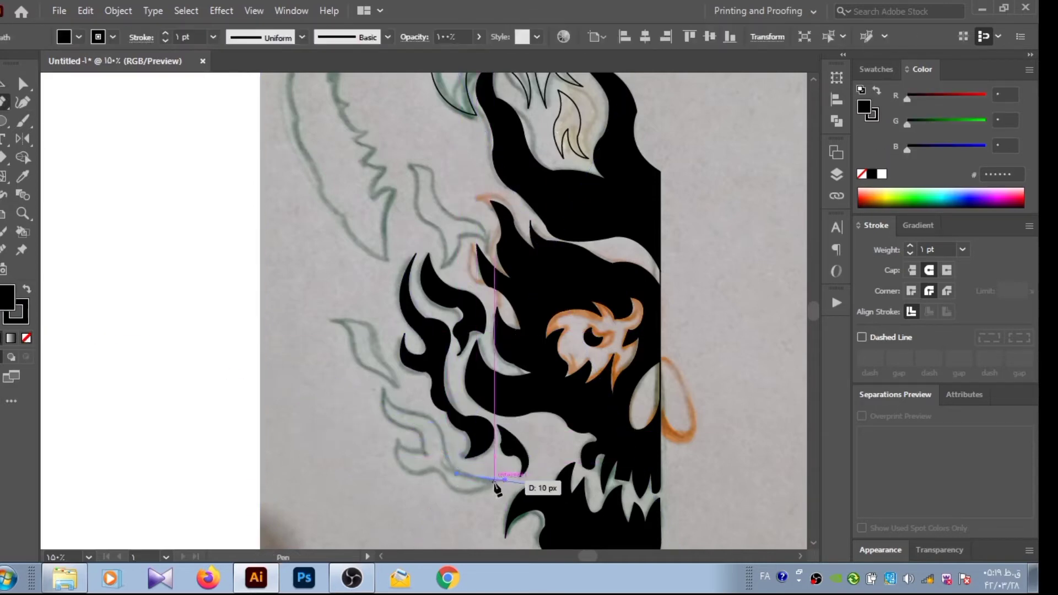
{"action": "left_click", "coordinate": [545, 491]}
{"action": "left_click_drag", "start_coordinate": [498, 482], "coordinate": [485, 478]}
{"action": "left_click_drag", "start_coordinate": [451, 473], "coordinate": [450, 466]}
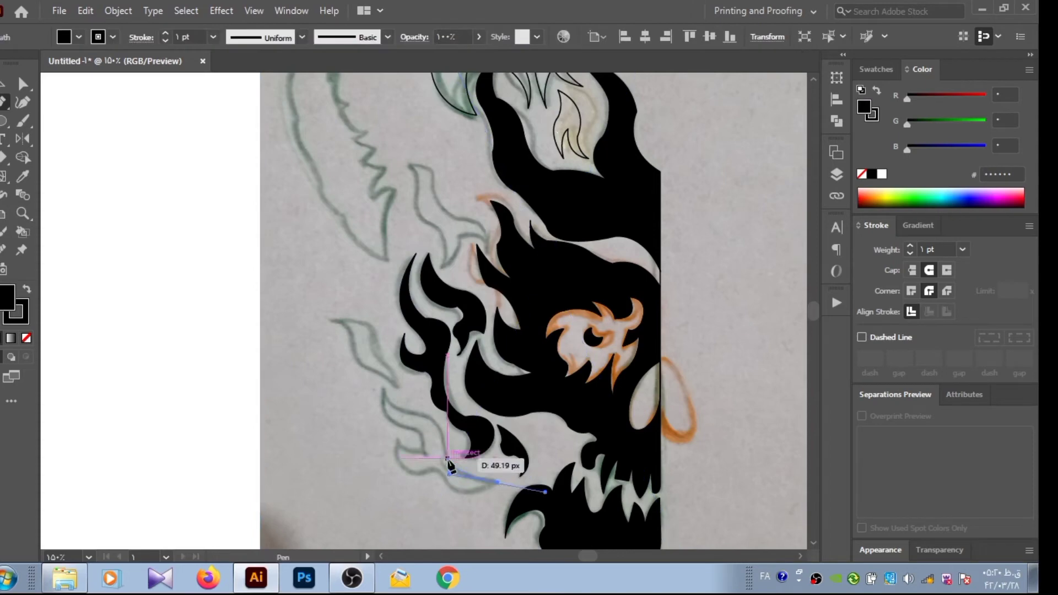
{"action": "left_click", "coordinate": [27, 338]}
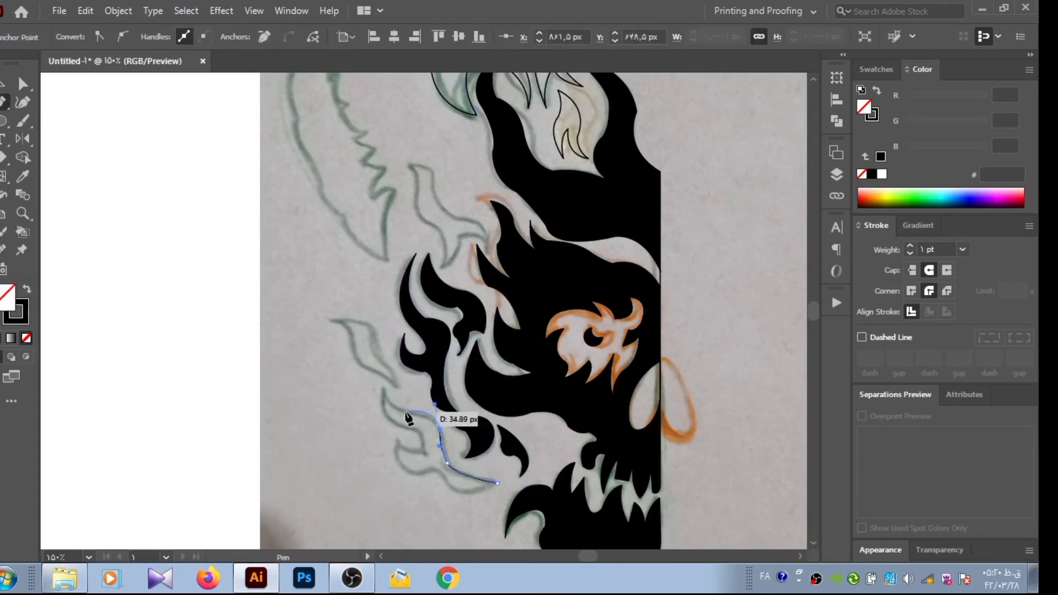
{"action": "left_click_drag", "start_coordinate": [408, 415], "coordinate": [382, 383]}
{"action": "mouse_move", "coordinate": [402, 430]}
{"action": "left_mouse_down"}
{"action": "mouse_move", "coordinate": [427, 440]}
{"action": "mouse_move", "coordinate": [407, 451]}
{"action": "mouse_move", "coordinate": [456, 500]}
{"action": "left_mouse_up"}
Finish the lower-left flame's lower lobe and base, then fill it black.
{"action": "left_click", "coordinate": [433, 466]}
{"action": "left_click", "coordinate": [480, 492]}
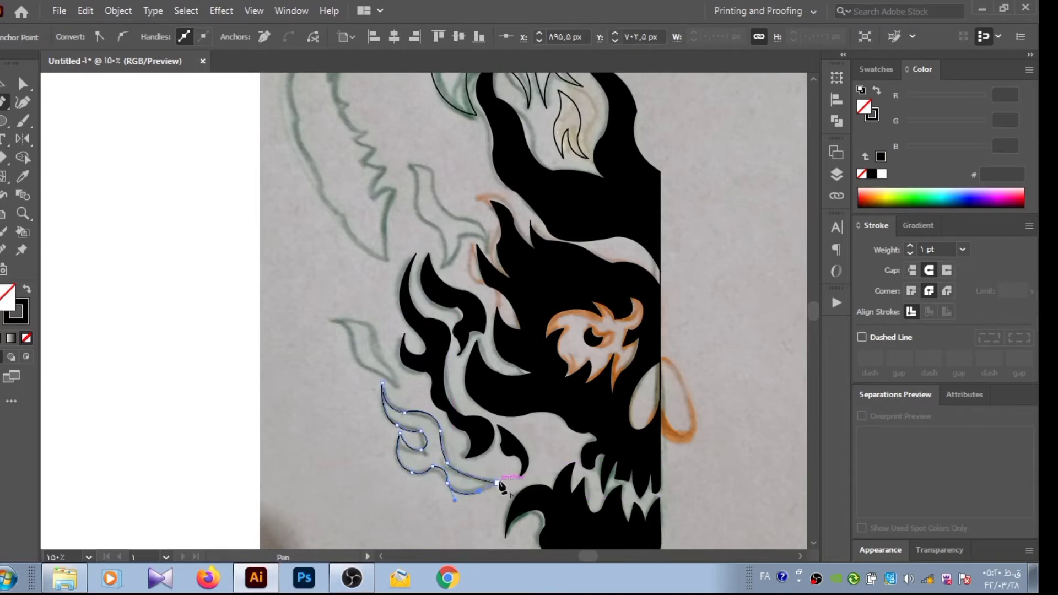
{"action": "key", "text": "v"}
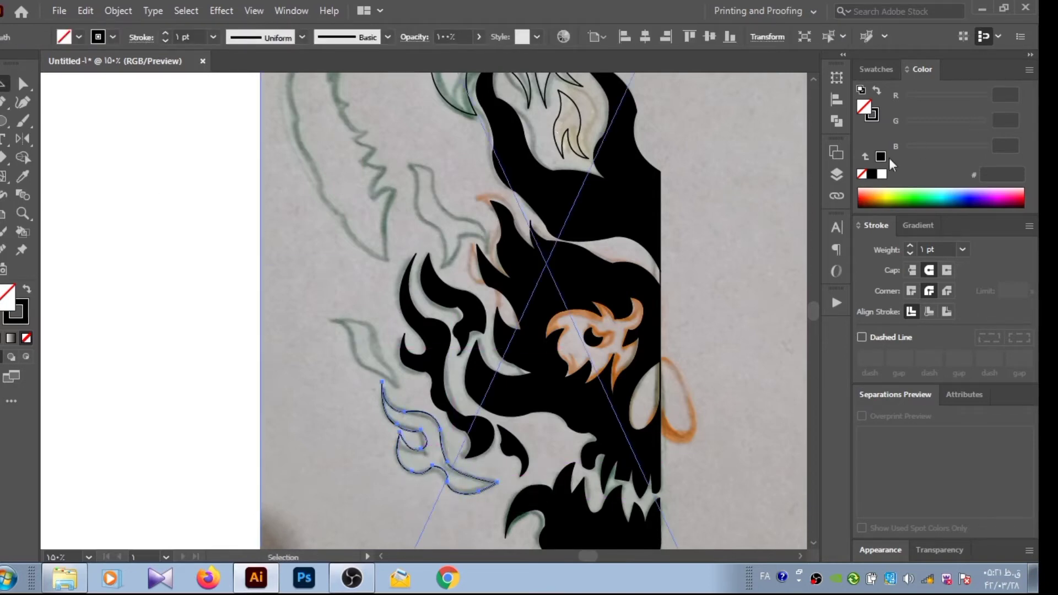
{"action": "left_click", "coordinate": [402, 286], "text": "shift"}
{"action": "key", "text": "shift+x"}
{"action": "left_click", "coordinate": [196, 338]}
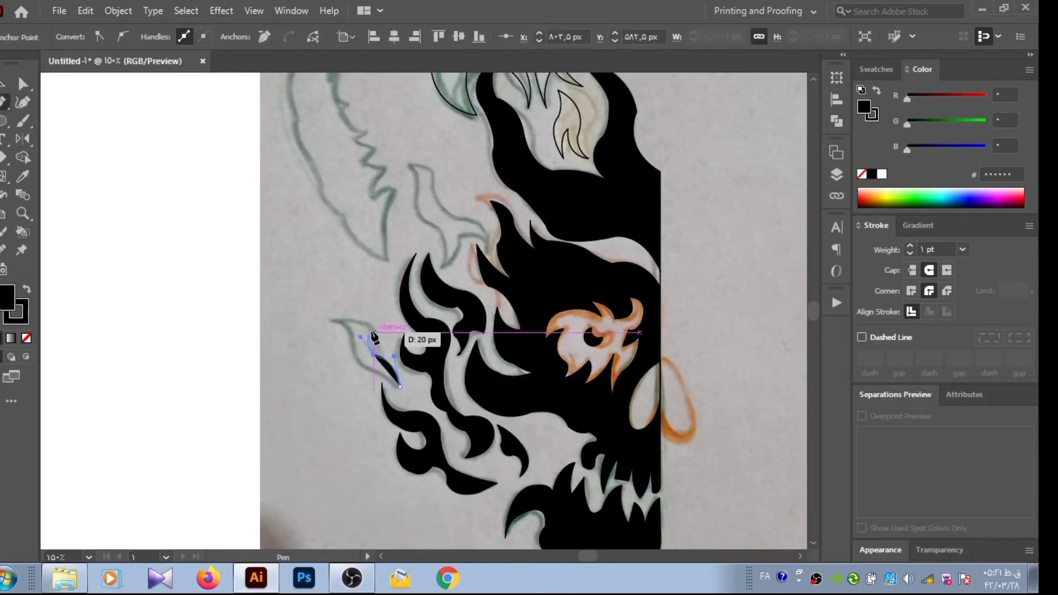
Trace the upper-left flame tongue's outline up toward its tip.
{"action": "left_click_drag", "start_coordinate": [375, 356], "coordinate": [361, 337]}
{"action": "left_click_drag", "start_coordinate": [400, 386], "coordinate": [407, 414]}
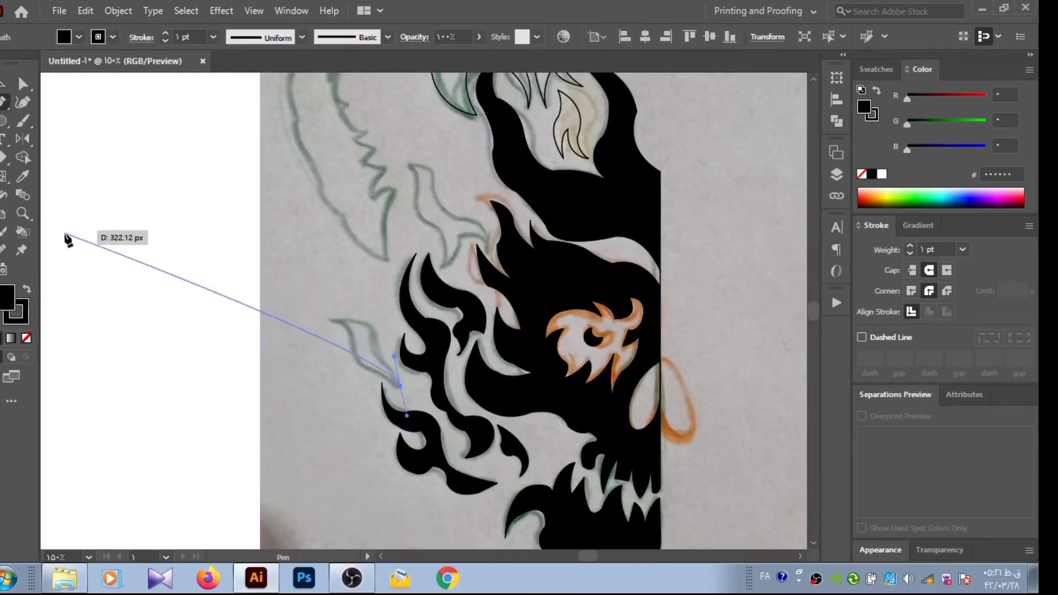
{"action": "key", "text": "Escape"}
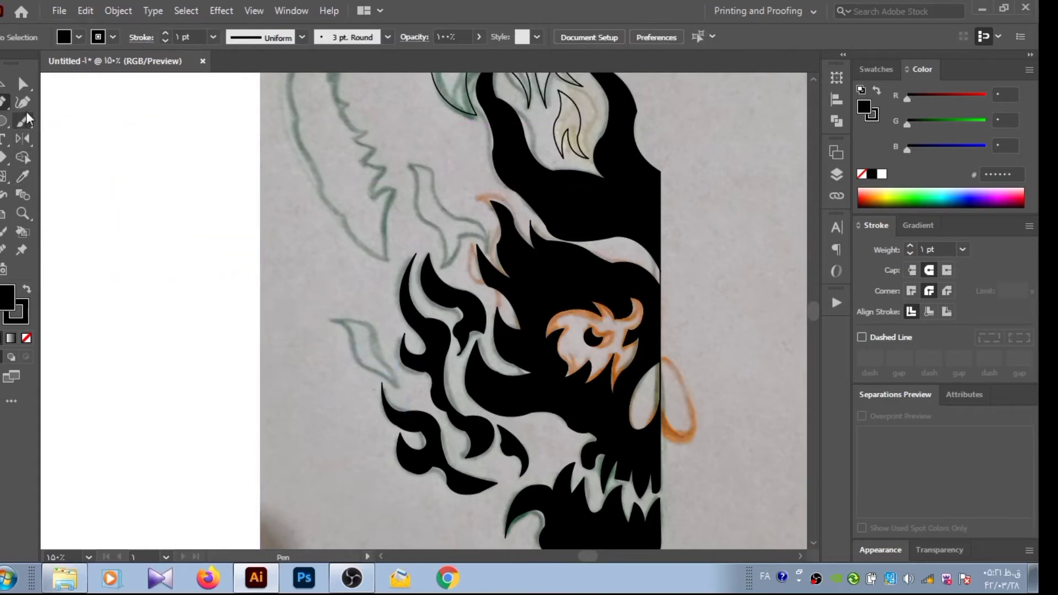
{"action": "left_click", "coordinate": [26, 337]}
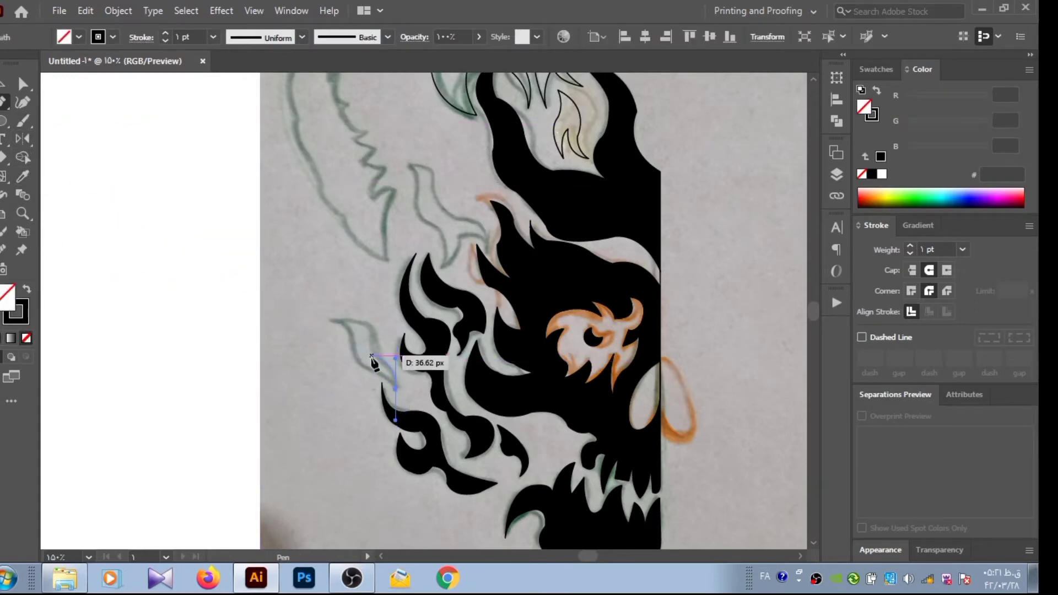
{"action": "left_click", "coordinate": [356, 335]}
{"action": "left_click_drag", "start_coordinate": [356, 335], "coordinate": [365, 344]}
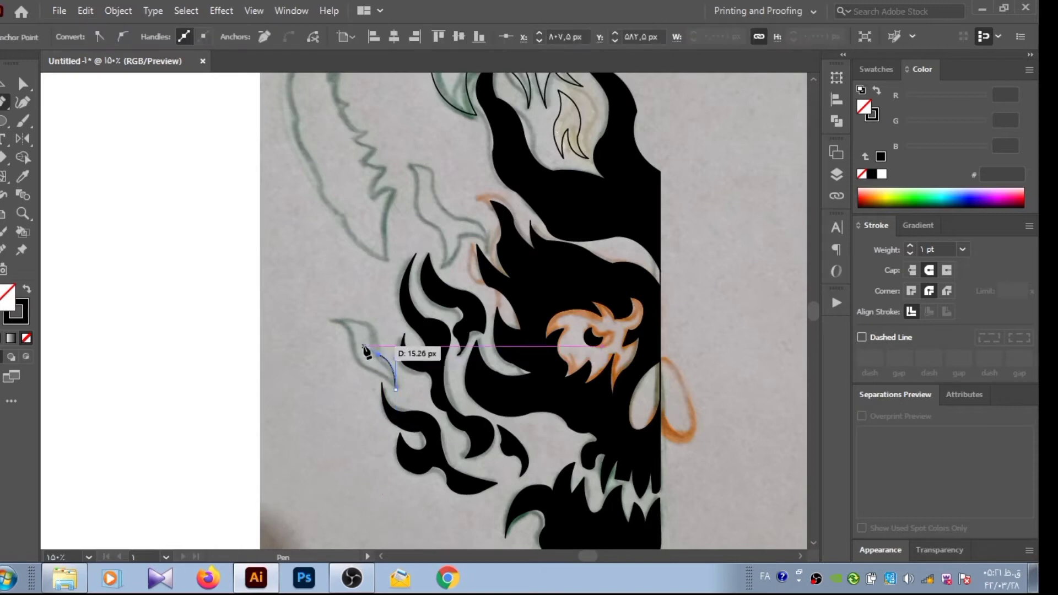
{"action": "left_click_drag", "start_coordinate": [369, 325], "coordinate": [336, 312]}
Shape the flame tongue's inner edge, close it, and fill it black.
{"action": "key", "text": "ctrl"}
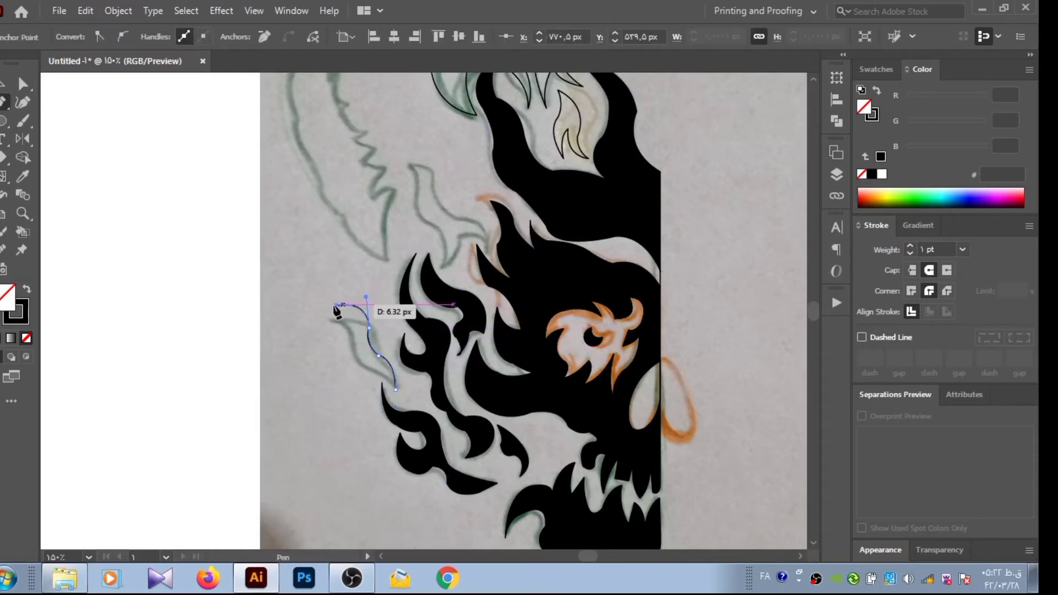
{"action": "left_click", "coordinate": [349, 342]}
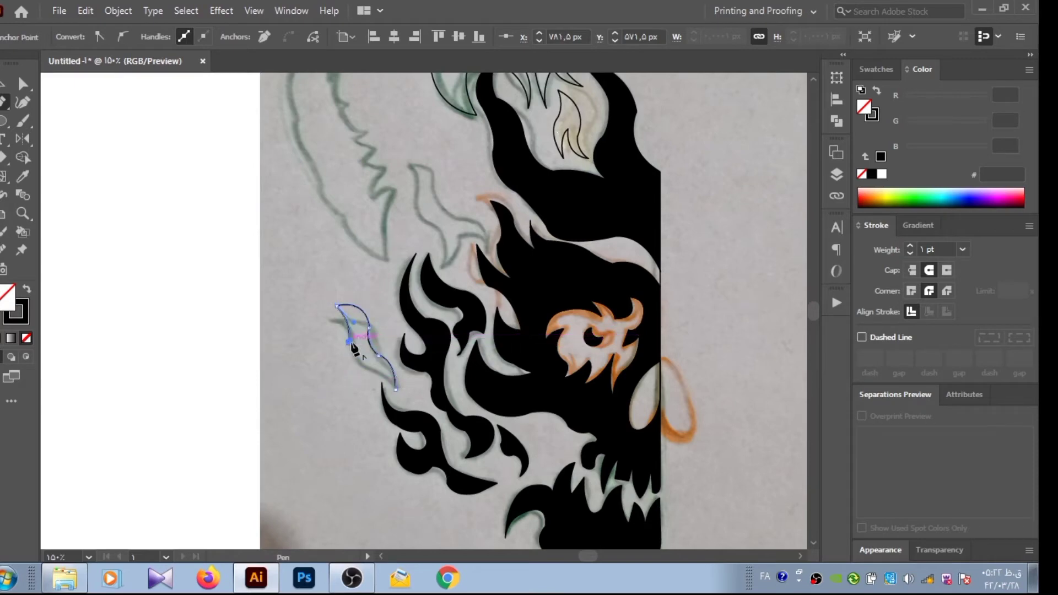
{"action": "mouse_move", "coordinate": [380, 378]}
{"action": "left_mouse_down"}
{"action": "mouse_move", "coordinate": [353, 374]}
{"action": "mouse_move", "coordinate": [396, 388]}
{"action": "left_mouse_up"}
{"action": "left_click", "coordinate": [10, 338]}
{"action": "key", "text": "v"}
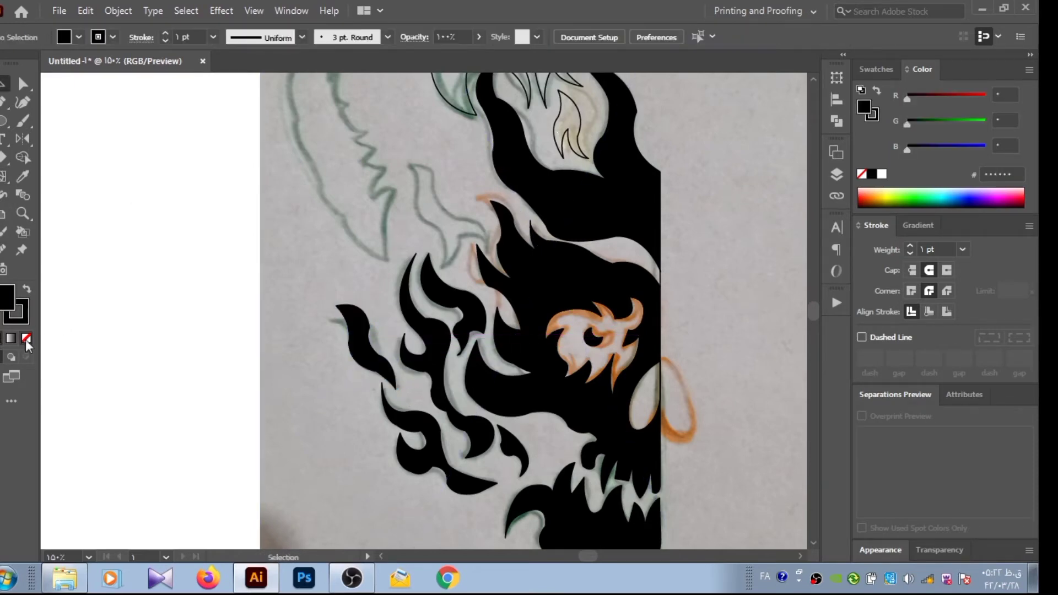
{"action": "left_click", "coordinate": [26, 340]}
{"action": "key", "text": "p"}
{"action": "scroll", "coordinate": [816, 317], "scroll_direction": "up", "scroll_amount": 3}
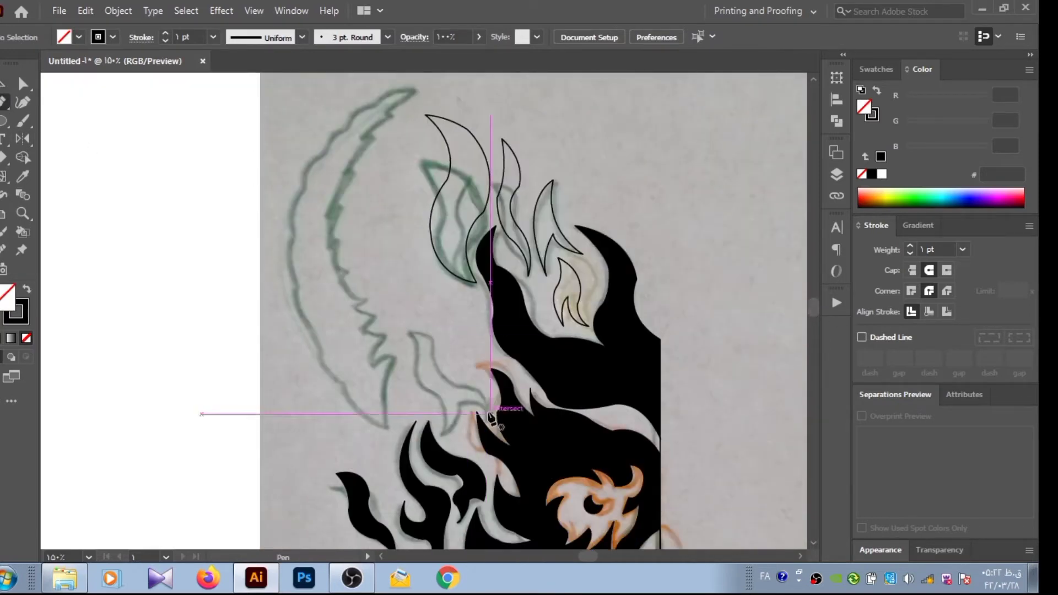
Trace the small curled flame left of the skull and fill it black.
{"action": "left_click", "coordinate": [455, 386]}
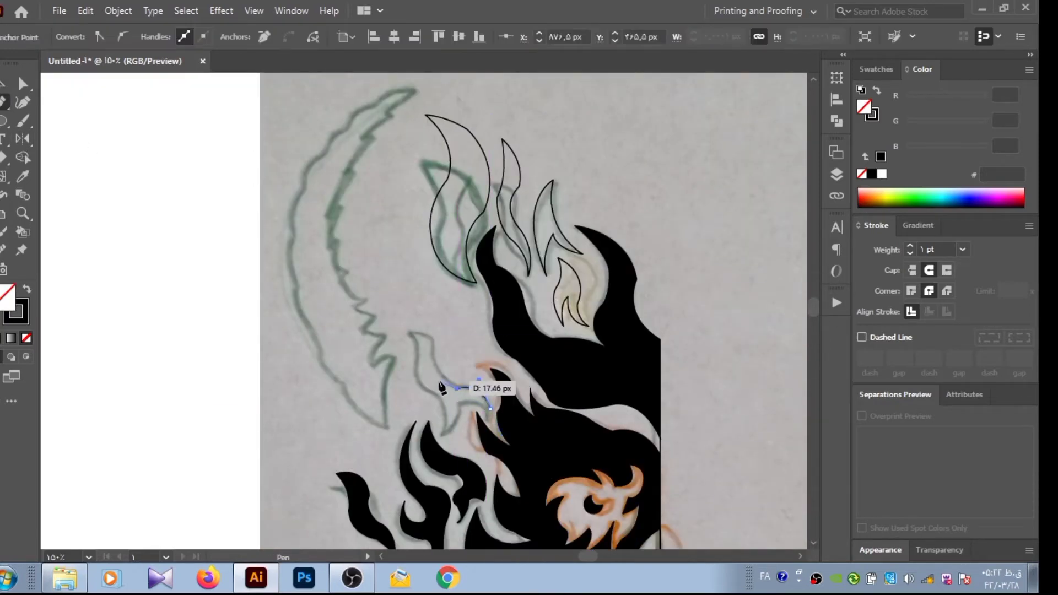
{"action": "mouse_move", "coordinate": [433, 350]}
{"action": "left_mouse_down"}
{"action": "mouse_move", "coordinate": [434, 324]}
{"action": "mouse_move", "coordinate": [422, 345]}
{"action": "left_mouse_up"}
{"action": "left_click_drag", "start_coordinate": [415, 390], "coordinate": [413, 362]}
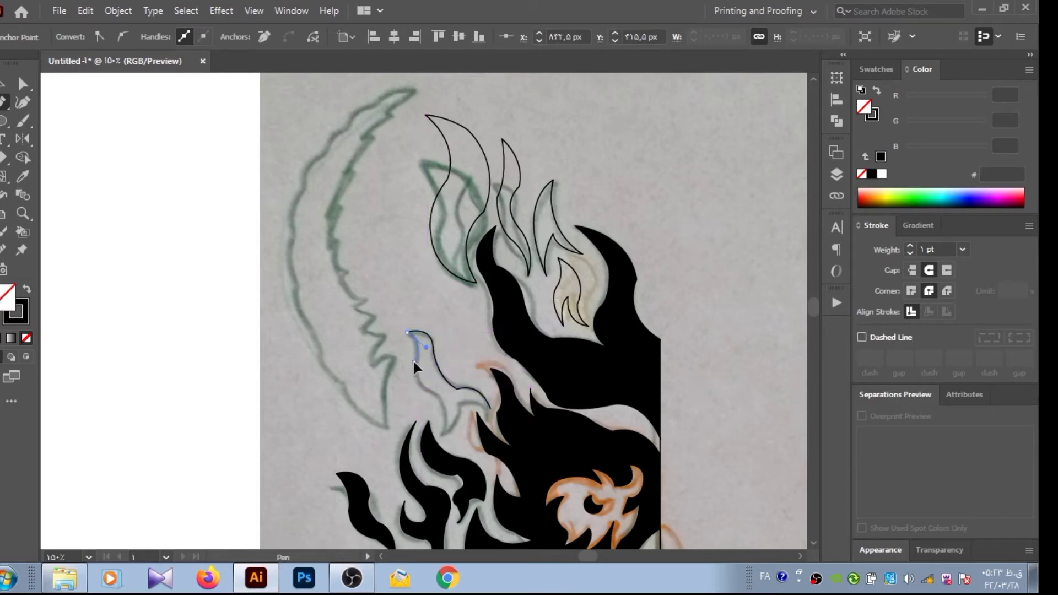
{"action": "left_click", "coordinate": [441, 432]}
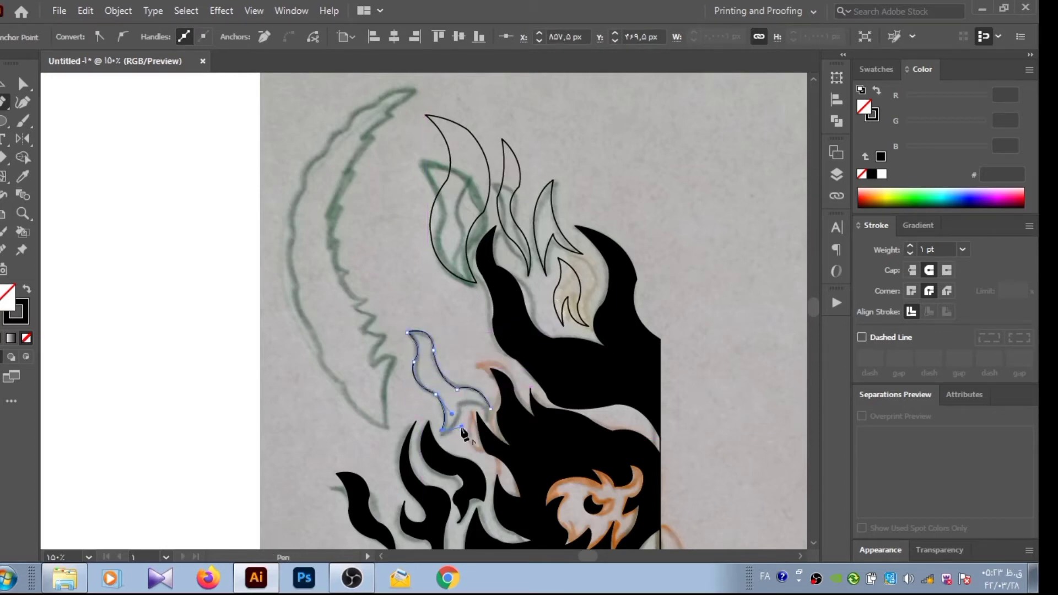
{"action": "key", "text": "shift+x"}
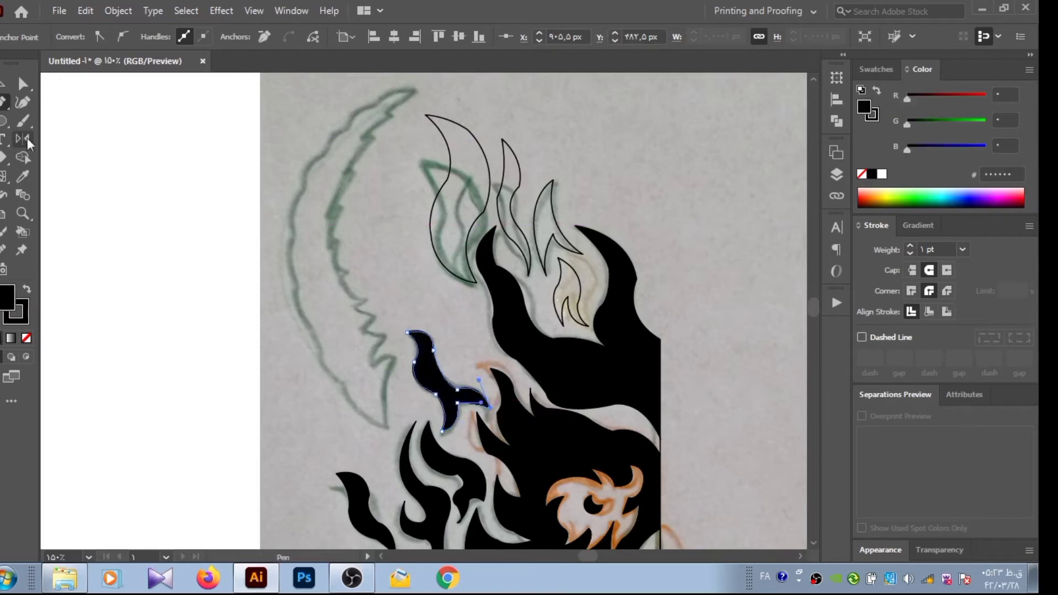
Fill each of the three upper flame outlines solid black with Shift+X.
{"action": "key", "text": "v"}
{"action": "left_click", "coordinate": [125, 213]}
{"action": "left_click", "coordinate": [454, 172]}
{"action": "key", "text": "shift+x"}
{"action": "left_click", "coordinate": [520, 176]}
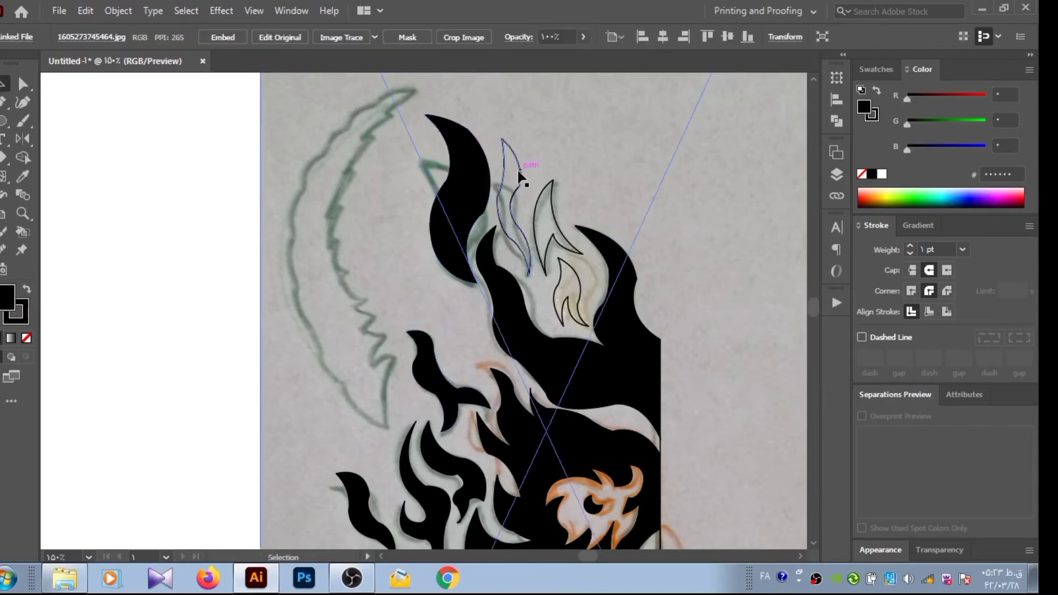
{"action": "key", "text": "shift+x"}
{"action": "left_click", "coordinate": [537, 215]}
{"action": "key", "text": "shift+x"}
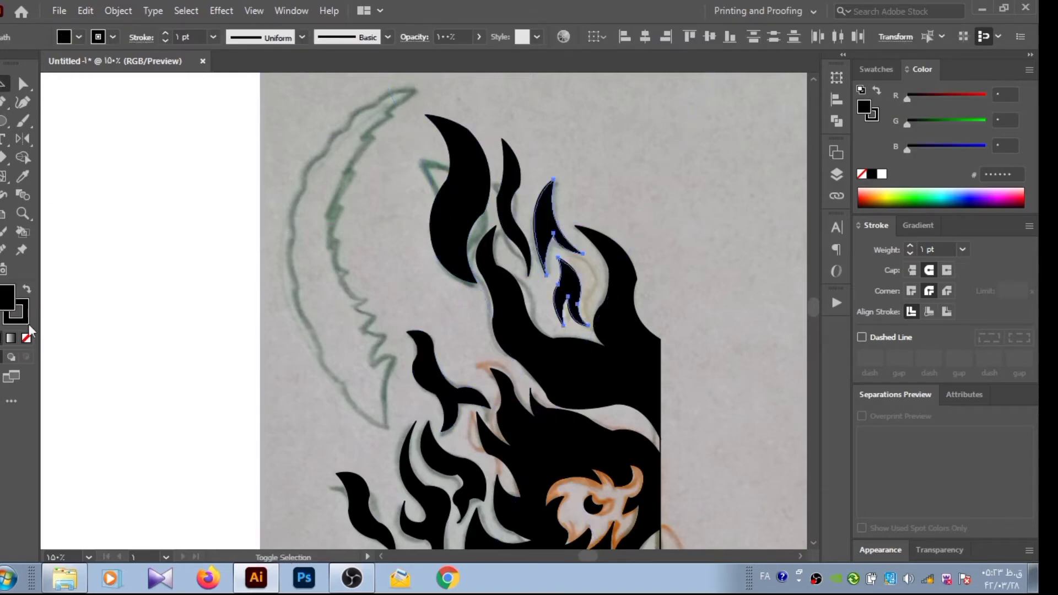
{"action": "key", "text": "ctrl+shift+a"}
{"action": "left_click", "coordinate": [27, 338]}
Trace the left horn's spiky inner edge from its base up to the tip.
{"action": "left_click", "coordinate": [390, 431]}
{"action": "mouse_move", "coordinate": [400, 357]}
{"action": "left_mouse_down"}
{"action": "mouse_move", "coordinate": [416, 343]}
{"action": "mouse_move", "coordinate": [363, 337]}
{"action": "left_mouse_up"}
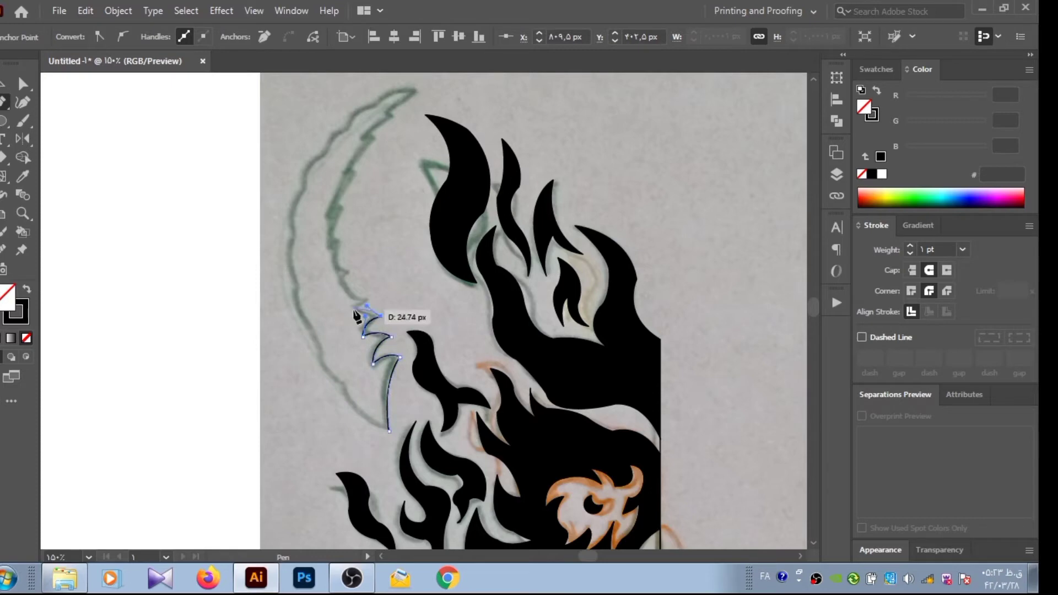
{"action": "left_click_drag", "start_coordinate": [373, 301], "coordinate": [353, 297]}
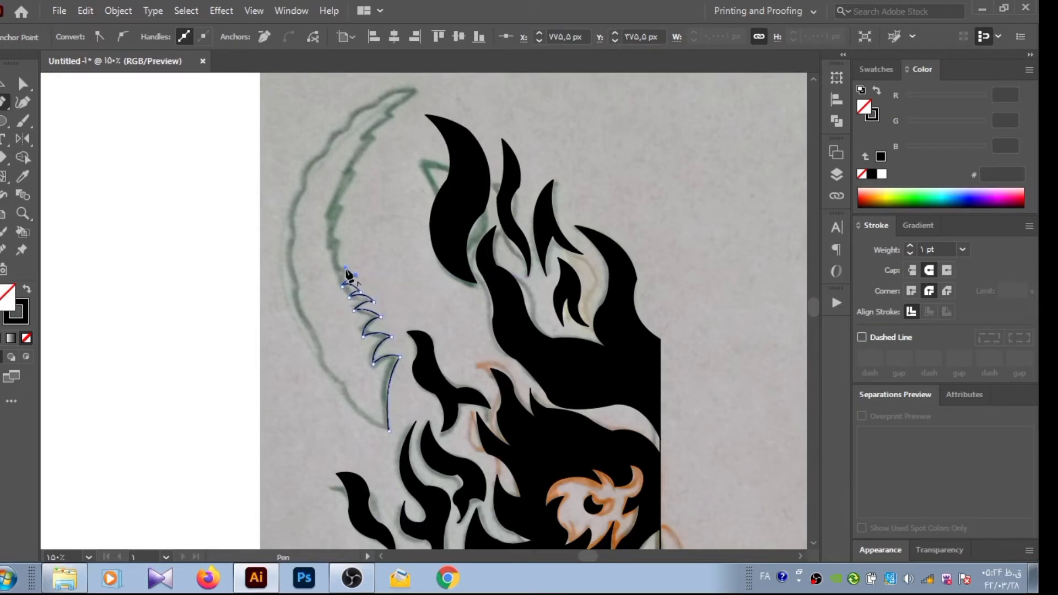
{"action": "left_click_drag", "start_coordinate": [345, 269], "coordinate": [345, 248]}
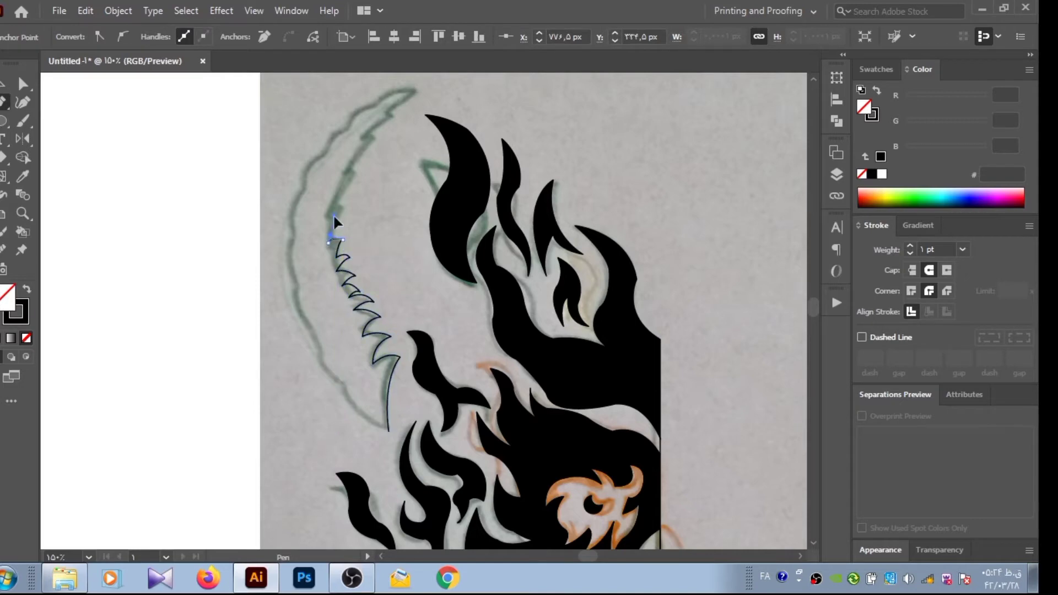
{"action": "mouse_move", "coordinate": [338, 208]}
{"action": "left_mouse_down"}
{"action": "mouse_move", "coordinate": [360, 185]}
{"action": "mouse_move", "coordinate": [358, 154]}
{"action": "left_mouse_up"}
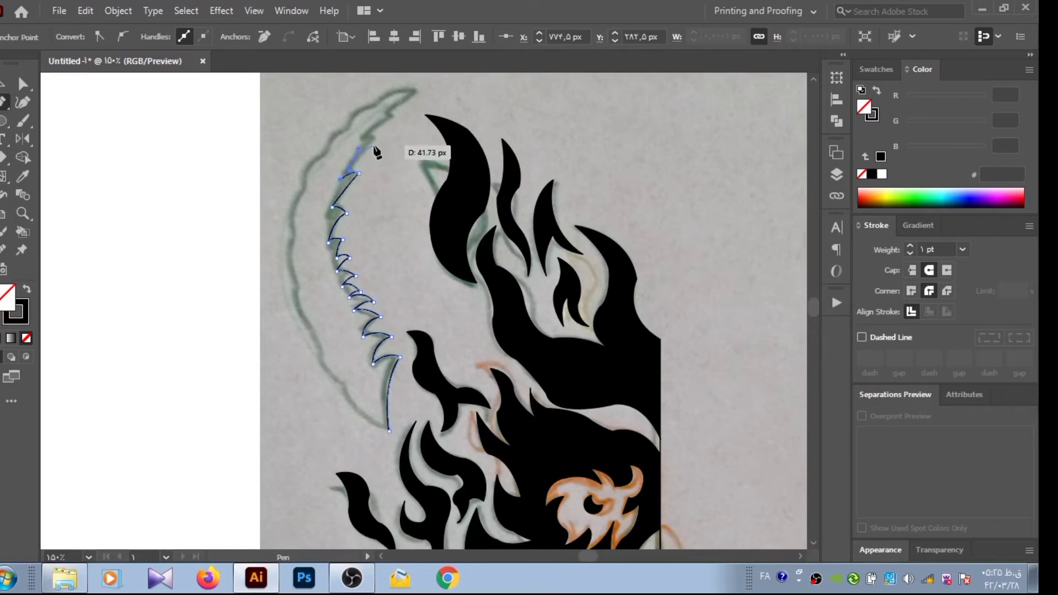
{"action": "left_click", "coordinate": [368, 136]}
{"action": "left_click_drag", "start_coordinate": [387, 114], "coordinate": [422, 259]}
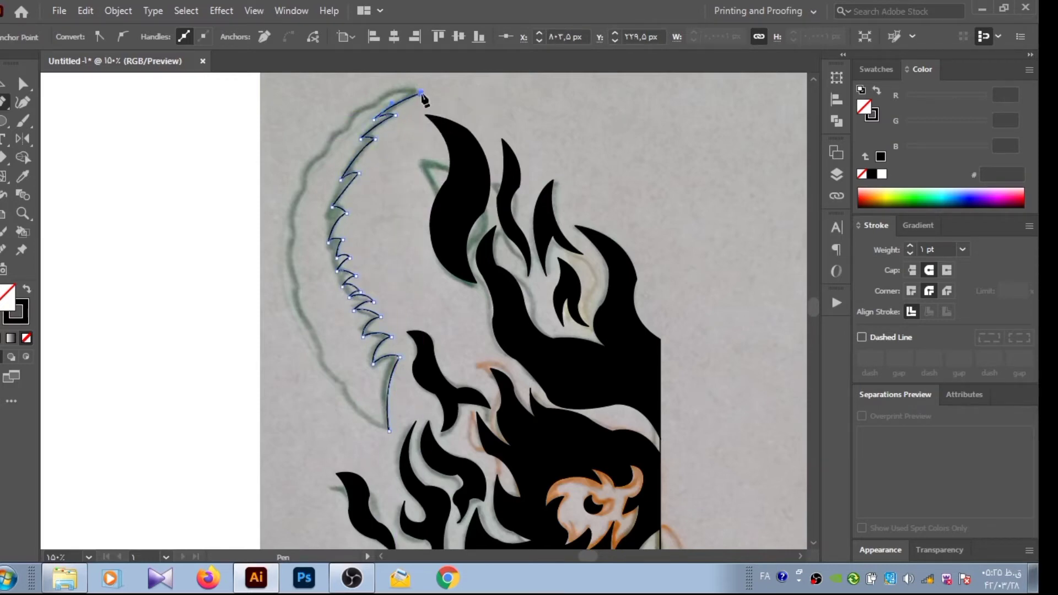
Trace the horn's curved outer edge back down and close the shape at its base.
{"action": "mouse_move", "coordinate": [374, 306]}
{"action": "left_mouse_down"}
{"action": "mouse_move", "coordinate": [302, 369]}
{"action": "mouse_move", "coordinate": [306, 395]}
{"action": "left_mouse_up"}
{"action": "mouse_move", "coordinate": [296, 435]}
{"action": "left_mouse_down"}
{"action": "mouse_move", "coordinate": [280, 468]}
{"action": "mouse_move", "coordinate": [290, 514]}
{"action": "left_mouse_up"}
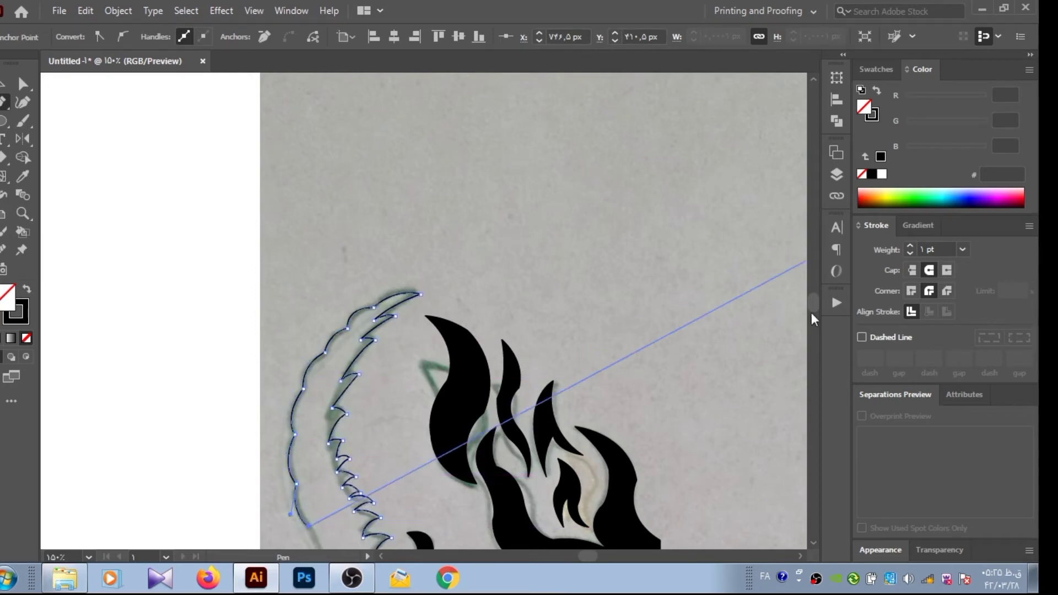
{"action": "scroll", "coordinate": [802, 270], "scroll_direction": "down", "scroll_amount": 4}
{"action": "left_click", "coordinate": [309, 292]}
{"action": "left_click_drag", "start_coordinate": [319, 325], "coordinate": [347, 388]}
{"action": "left_click", "coordinate": [395, 397]}
Fill the horn black and delete the reference photo.
{"action": "key", "text": "shift+x"}
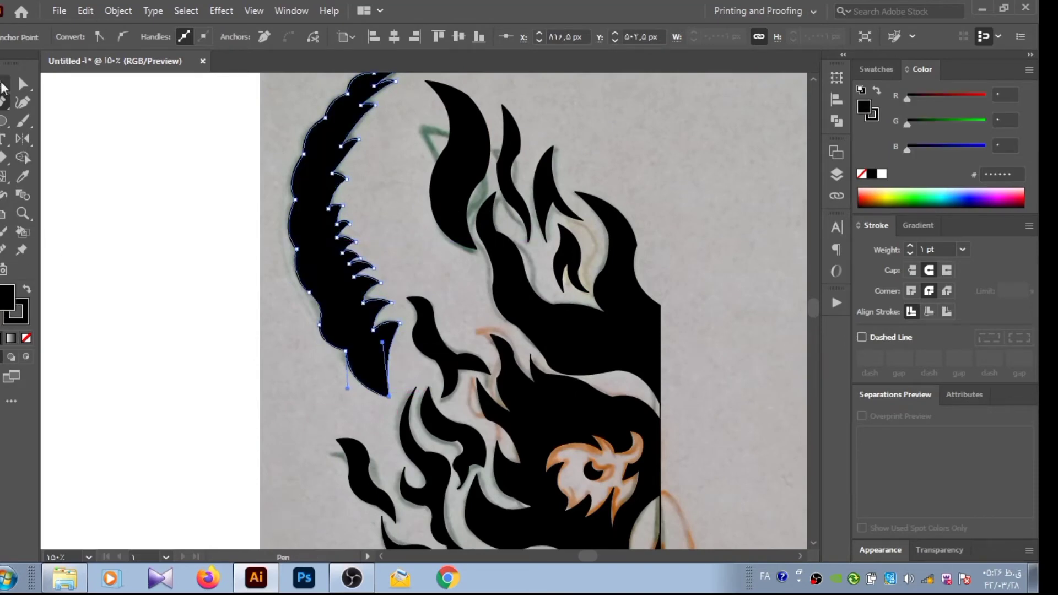
{"action": "left_click", "coordinate": [684, 331], "text": "ctrl"}
{"action": "key", "text": "ctrl+minus"}
{"action": "key", "text": "ctrl+minus"}
{"action": "left_click", "coordinate": [461, 157]}
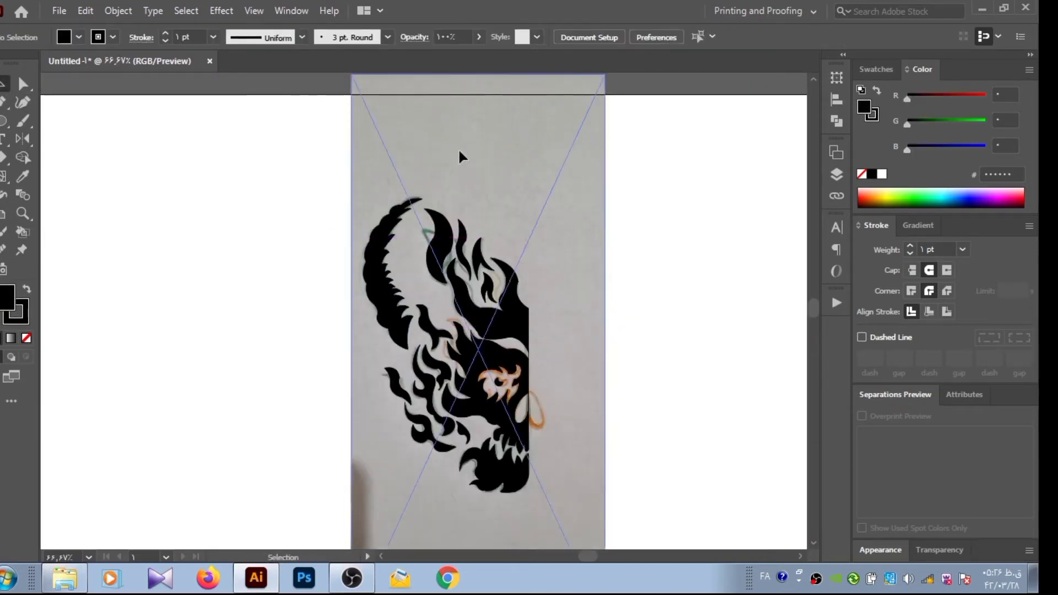
{"action": "key", "text": "Delete"}
Group the traced shapes, reflect a mirrored copy, and set the stroke to None.
{"action": "mouse_move", "coordinate": [302, 170]}
{"action": "left_mouse_down"}
{"action": "mouse_move", "coordinate": [449, 295]}
{"action": "mouse_move", "coordinate": [528, 436]}
{"action": "mouse_move", "coordinate": [419, 295]}
{"action": "left_mouse_up"}
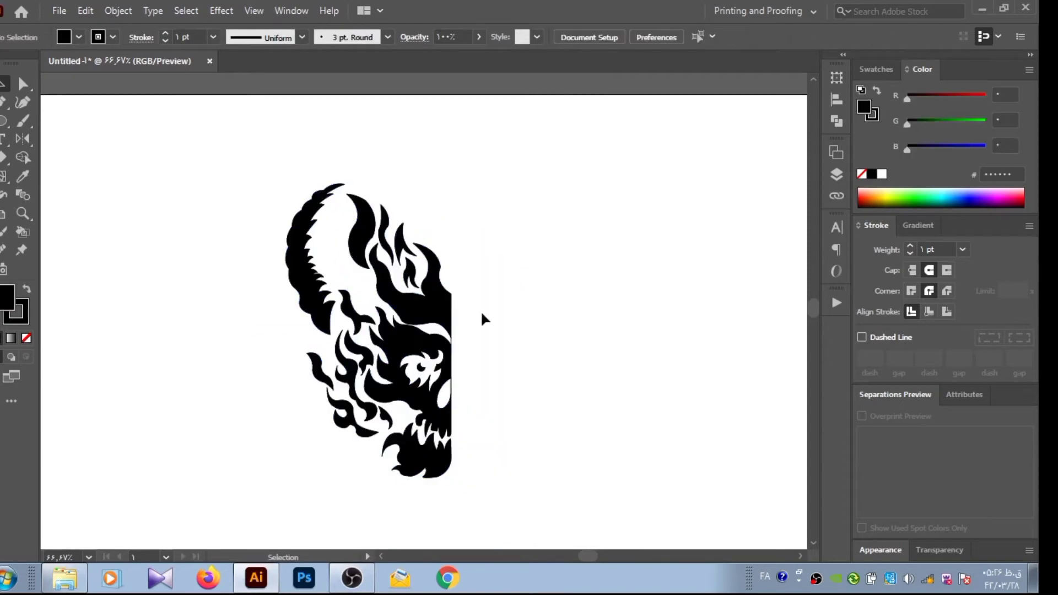
{"action": "key", "text": "a"}
{"action": "key", "text": "ctrl+a"}
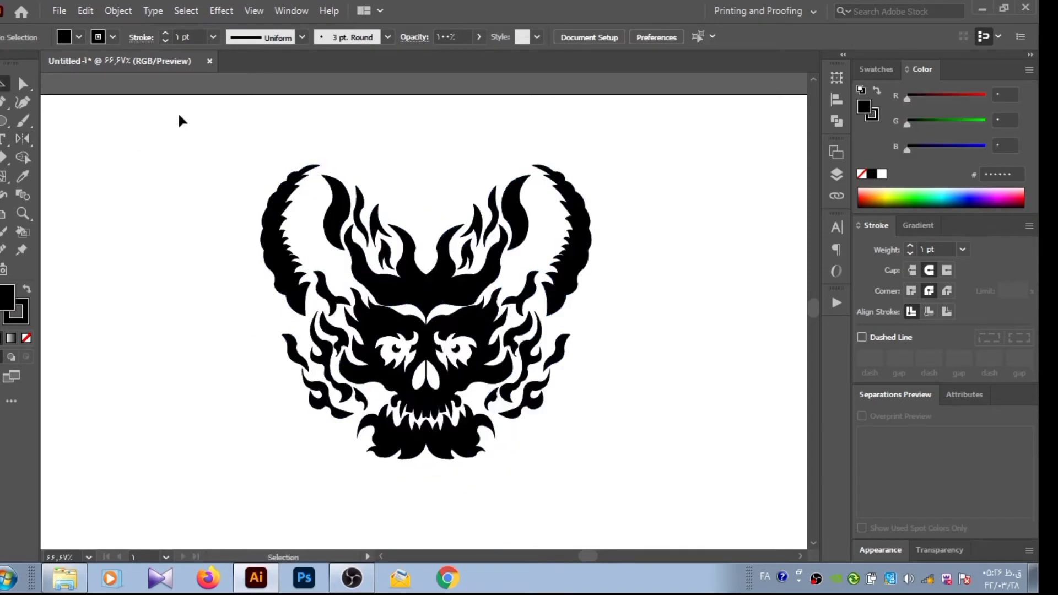
{"action": "key", "text": "ctrl+a"}
{"action": "left_click", "coordinate": [166, 41]}
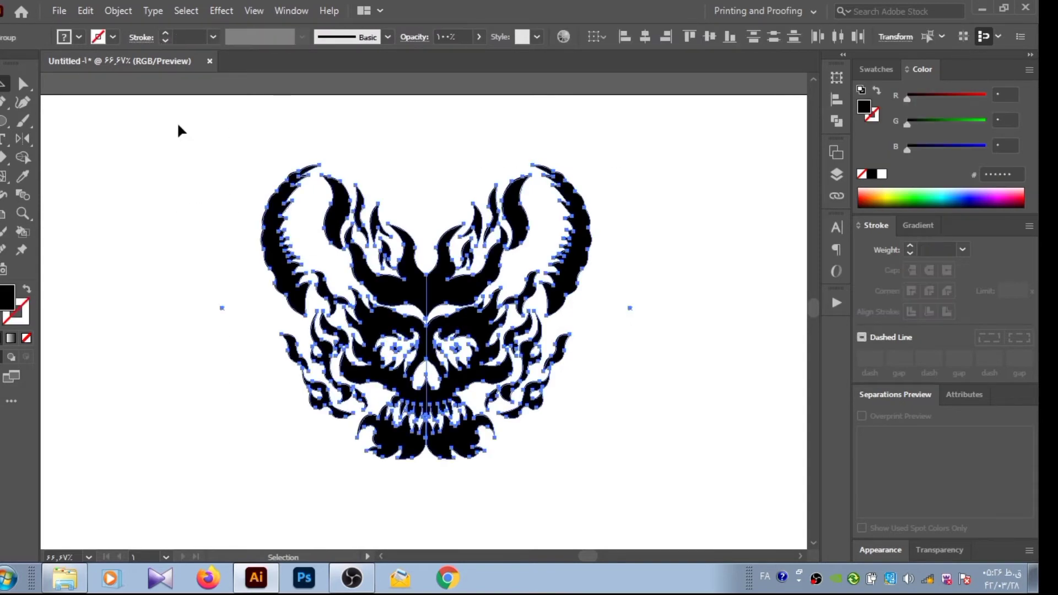
Drag the mirrored right half of the skull aside.
{"action": "left_click", "coordinate": [396, 117]}
{"action": "key", "text": "ctrl+1"}
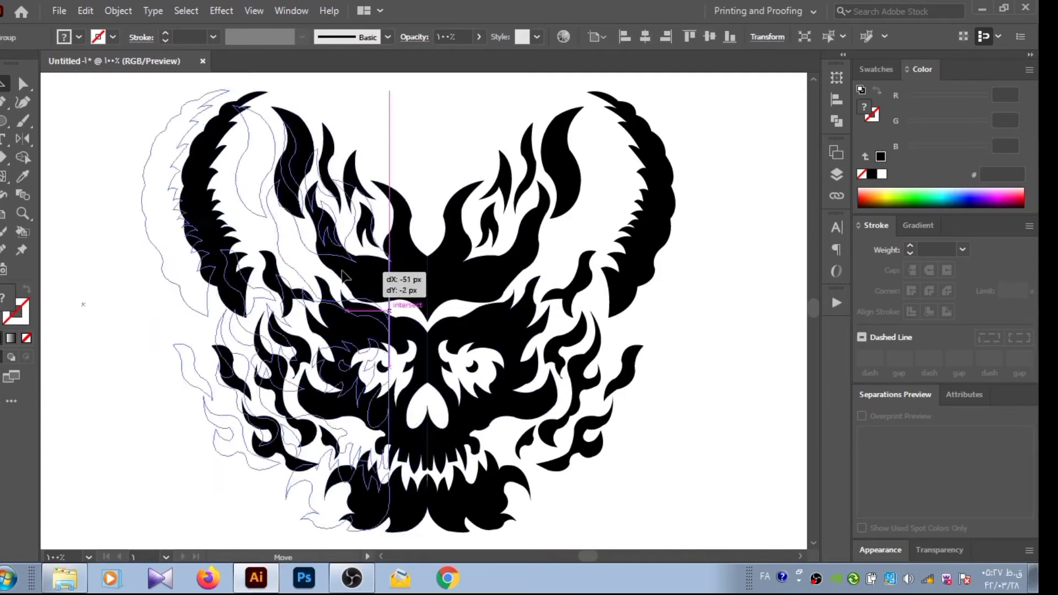
{"action": "left_click_drag", "start_coordinate": [452, 248], "coordinate": [832, 293]}
{"action": "scroll", "coordinate": [731, 229], "scroll_direction": "left", "scroll_amount": 3}
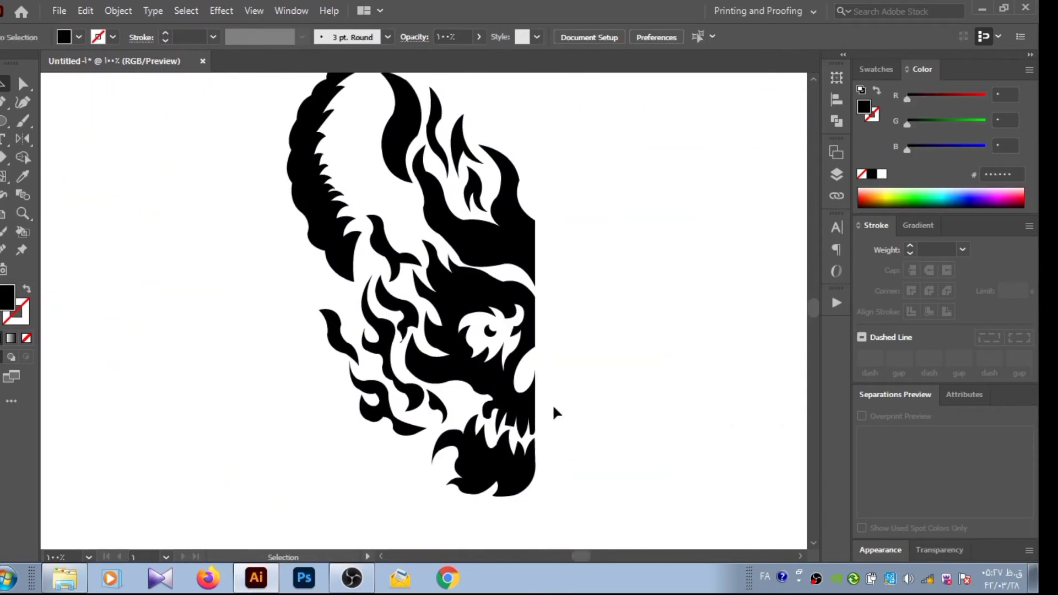
Draw a cutting line across the jaw and merge the jaw regions with Shape Builder.
{"action": "key", "text": "p"}
{"action": "mouse_move", "coordinate": [482, 398]}
{"action": "left_mouse_down"}
{"action": "mouse_move", "coordinate": [554, 419]}
{"action": "mouse_move", "coordinate": [567, 402]}
{"action": "mouse_move", "coordinate": [542, 413]}
{"action": "left_mouse_up"}
{"action": "key", "text": "ctrl+z"}
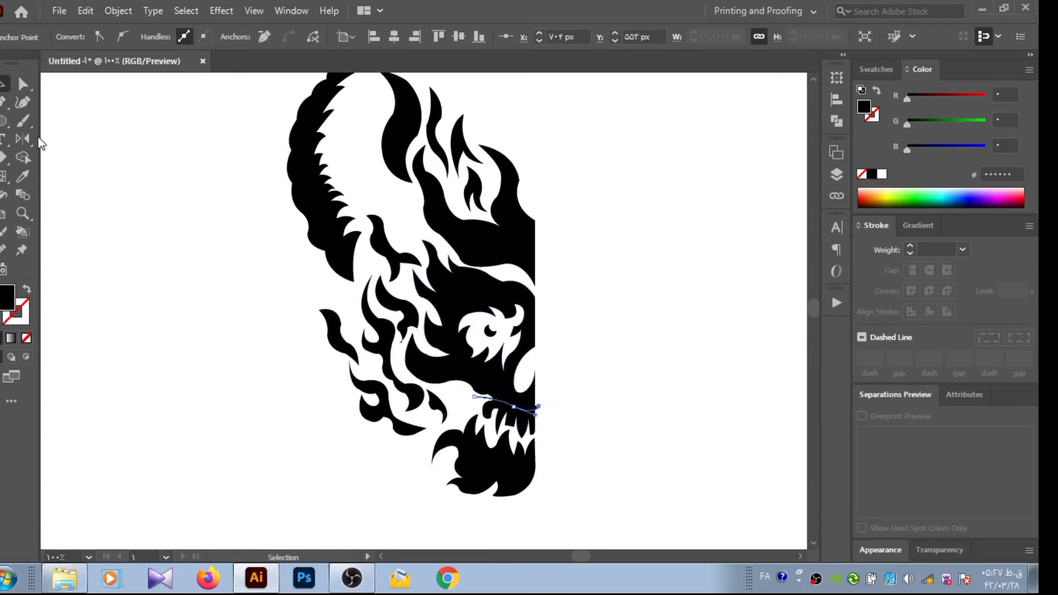
{"action": "left_click", "coordinate": [22, 157]}
{"action": "key", "text": "ctrl+a"}
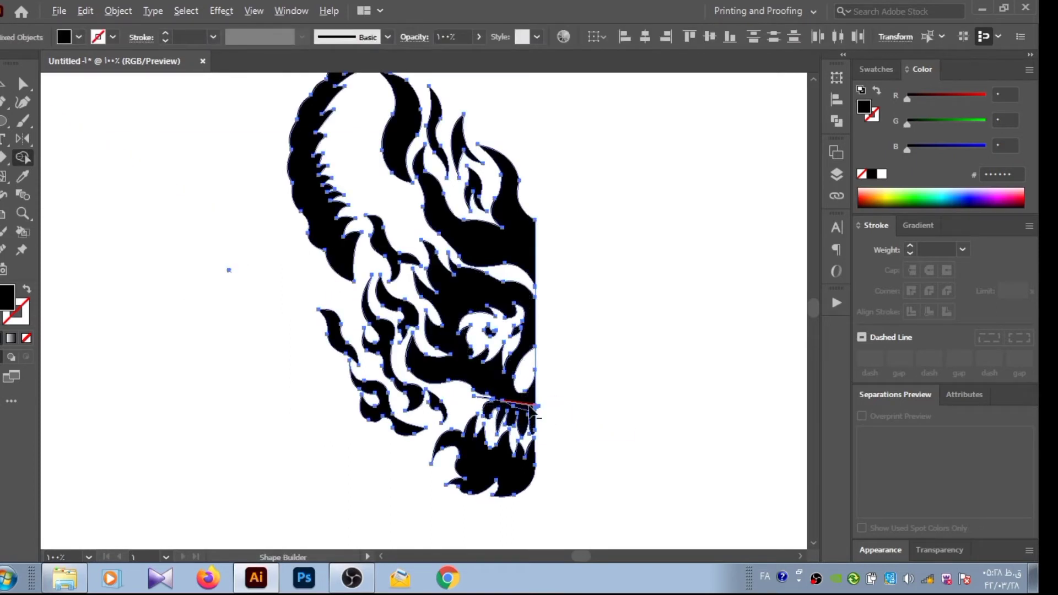
{"action": "left_click_drag", "start_coordinate": [475, 395], "coordinate": [512, 419]}
{"action": "key", "text": "v"}
{"action": "left_click", "coordinate": [549, 411]}
Colour the teeth green and recolour the face area teal-blue.
{"action": "key", "text": "ctrl+a"}
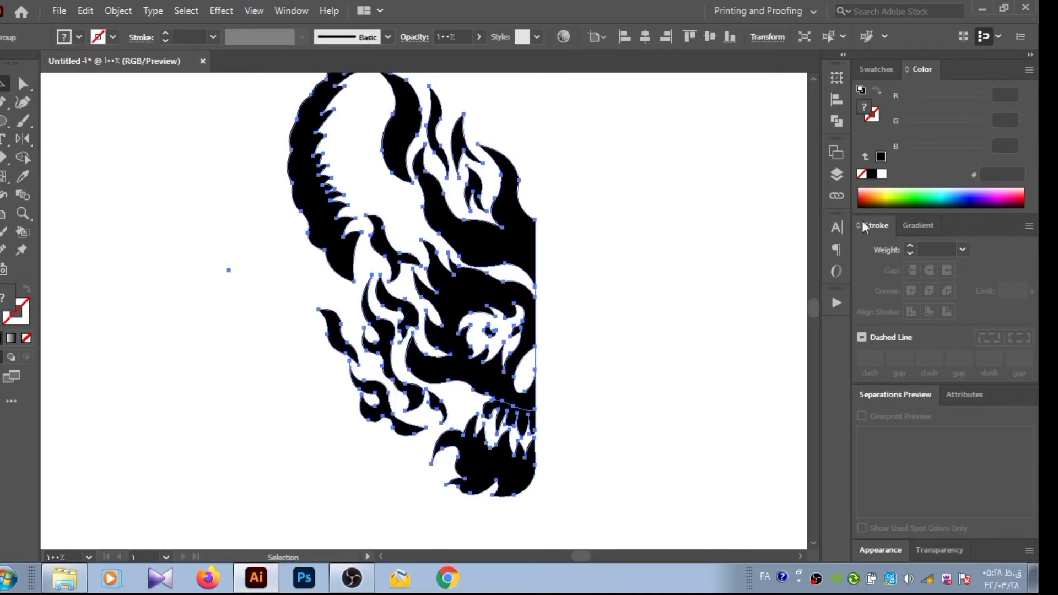
{"action": "left_click", "coordinate": [132, 11]}
{"action": "left_click", "coordinate": [634, 245]}
{"action": "left_click", "coordinate": [507, 419]}
{"action": "left_click", "coordinate": [913, 197]}
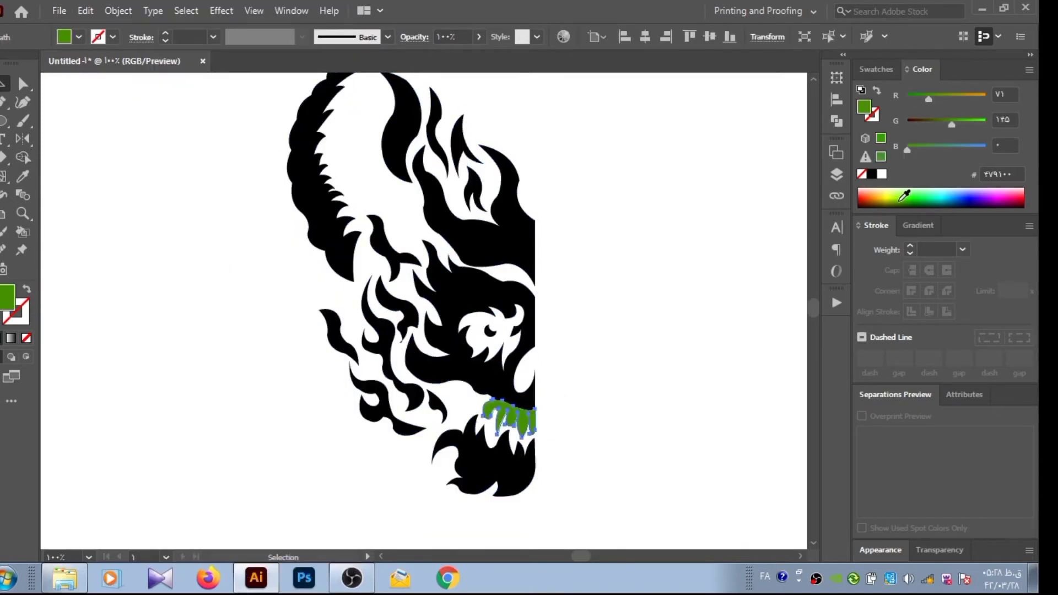
{"action": "left_click_drag", "start_coordinate": [905, 198], "coordinate": [922, 202]}
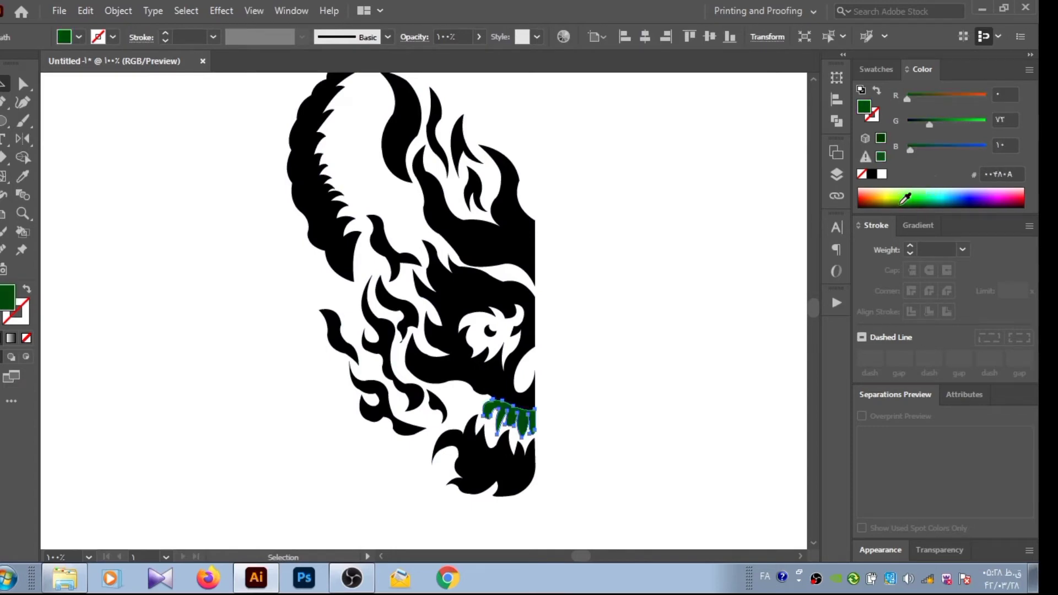
{"action": "left_click", "coordinate": [729, 270]}
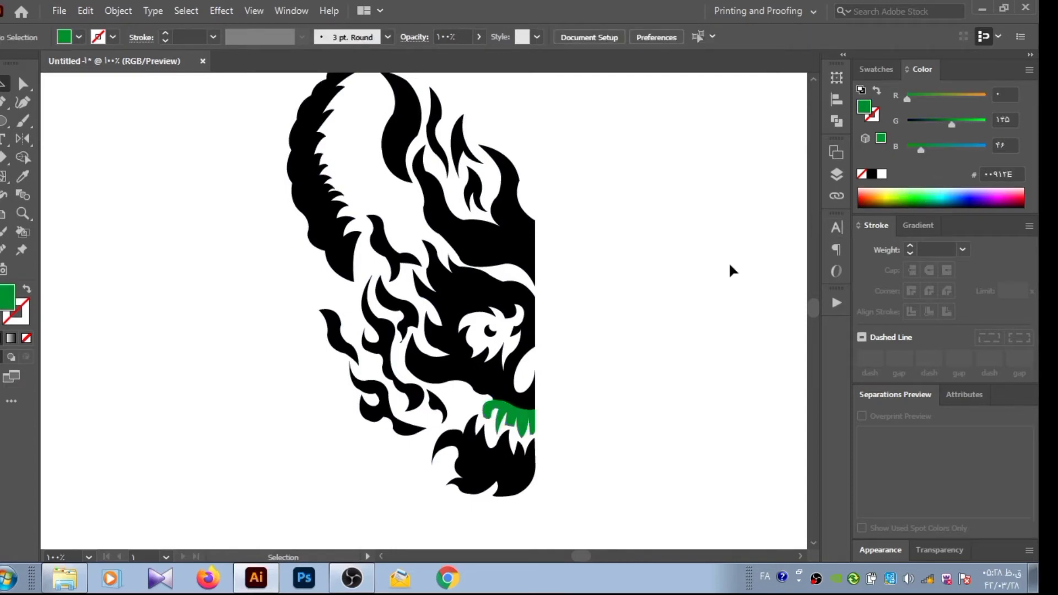
{"action": "left_click", "coordinate": [526, 309]}
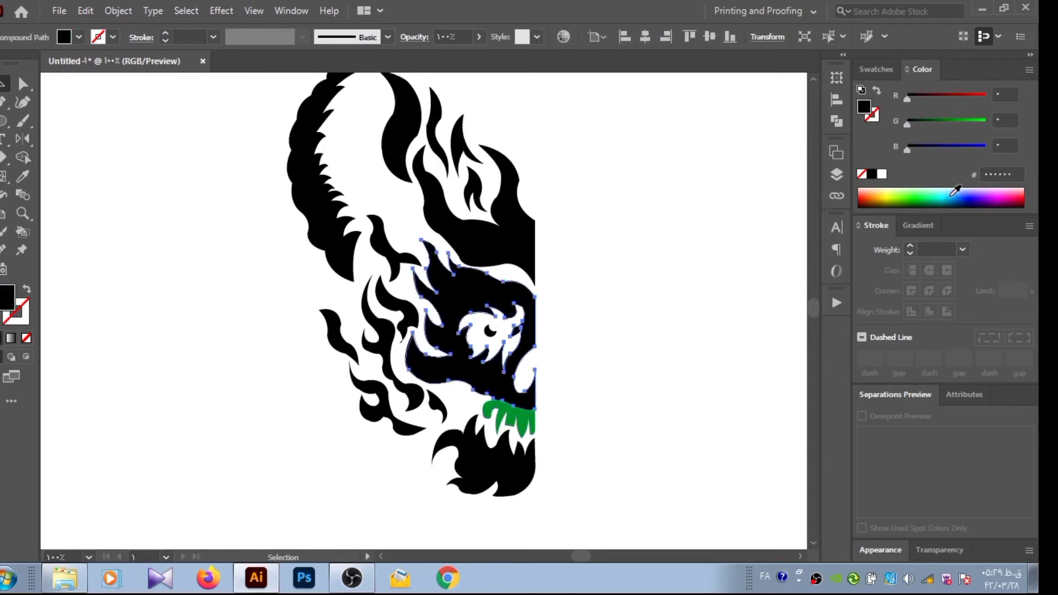
{"action": "left_click_drag", "start_coordinate": [955, 194], "coordinate": [949, 196]}
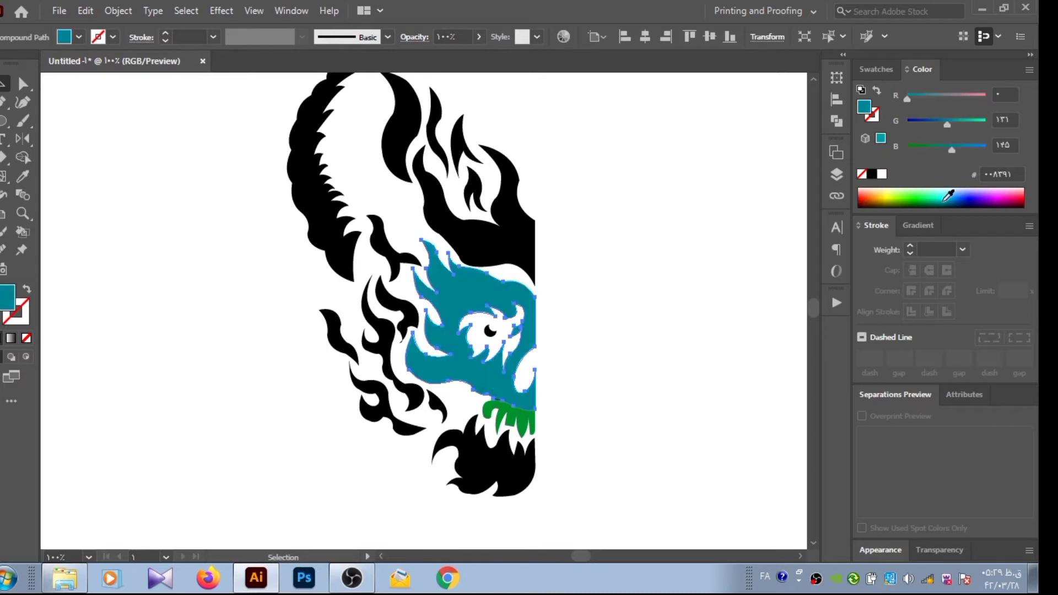
{"action": "left_click", "coordinate": [745, 280]}
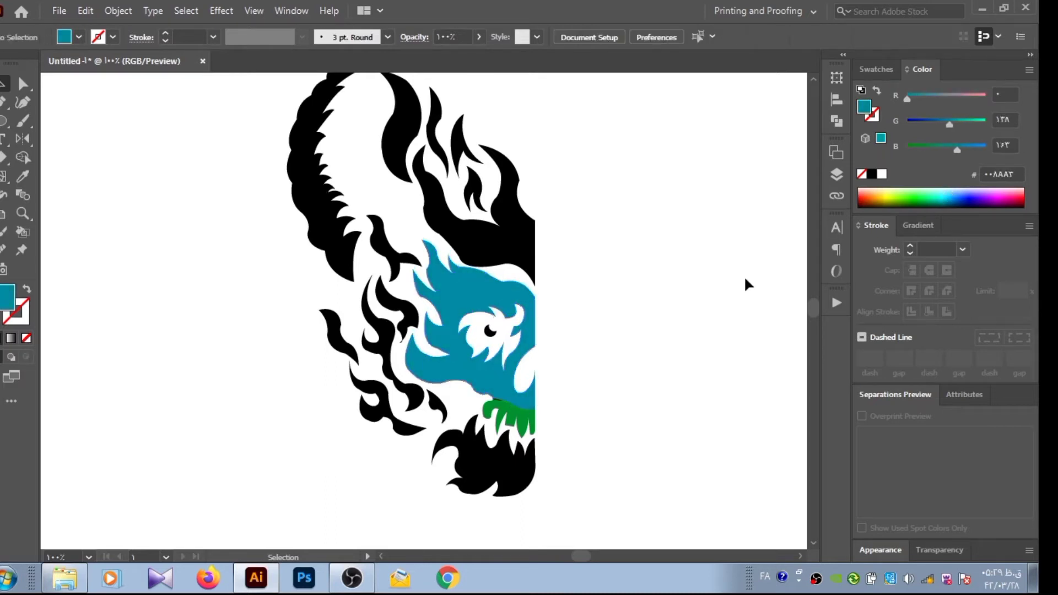
Make the eye dark red and give the pupil a mint green fill.
{"action": "left_click", "coordinate": [498, 342]}
{"action": "left_click_drag", "start_coordinate": [869, 194], "coordinate": [865, 202]}
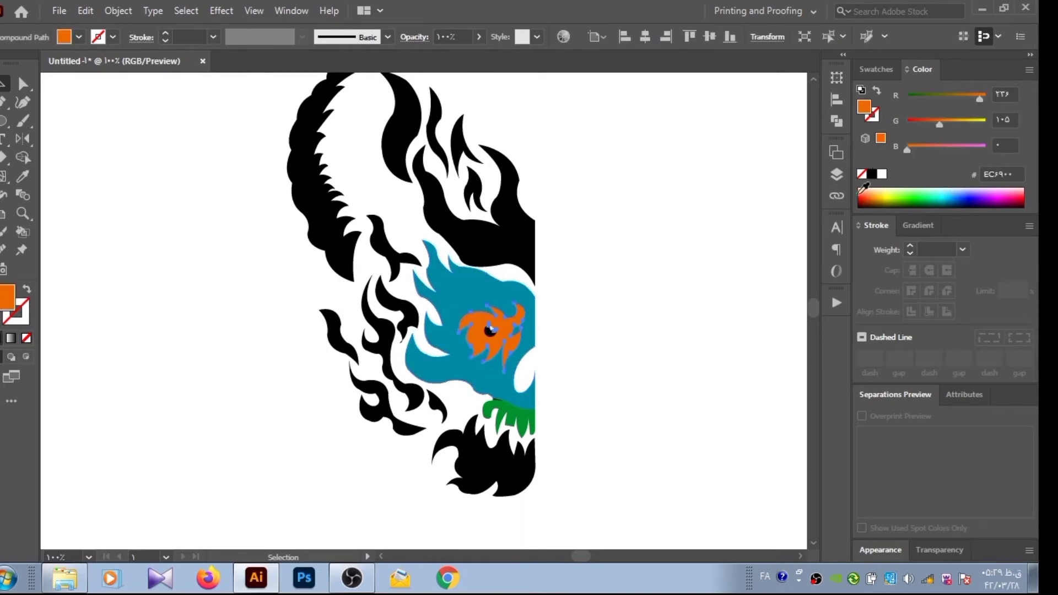
{"action": "left_click", "coordinate": [491, 330]}
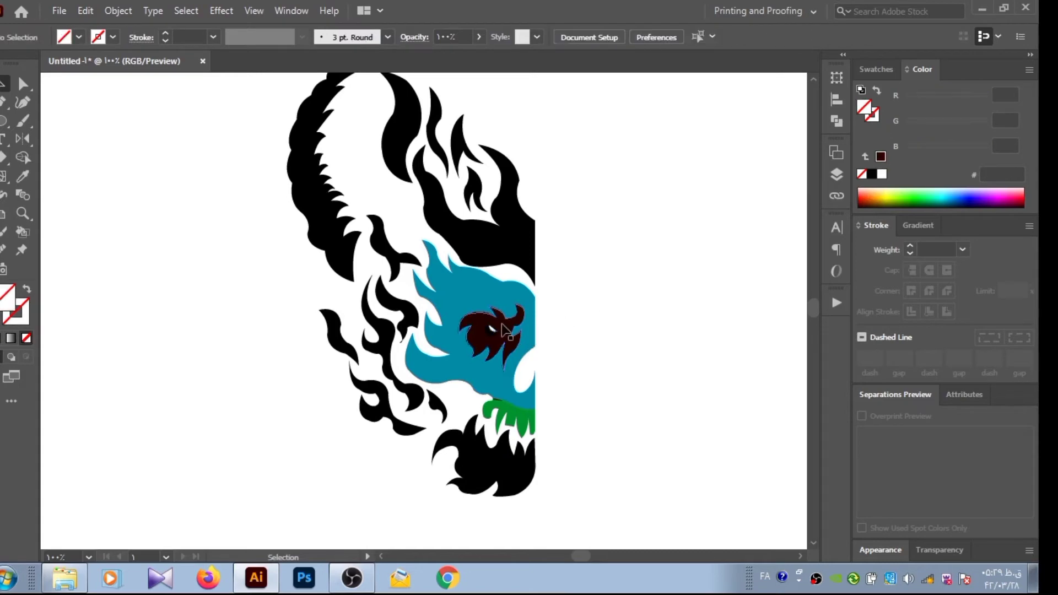
{"action": "left_click", "coordinate": [937, 193]}
{"action": "left_click", "coordinate": [871, 193]}
{"action": "left_click", "coordinate": [730, 289]}
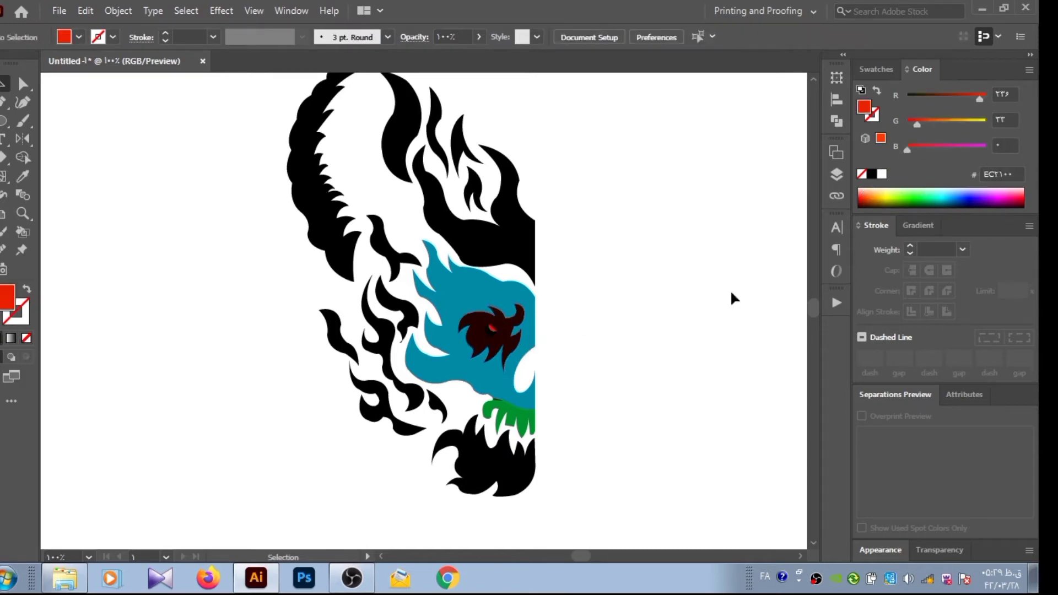
{"action": "left_click", "coordinate": [496, 334]}
{"action": "left_click", "coordinate": [560, 338]}
{"action": "left_click", "coordinate": [513, 336]}
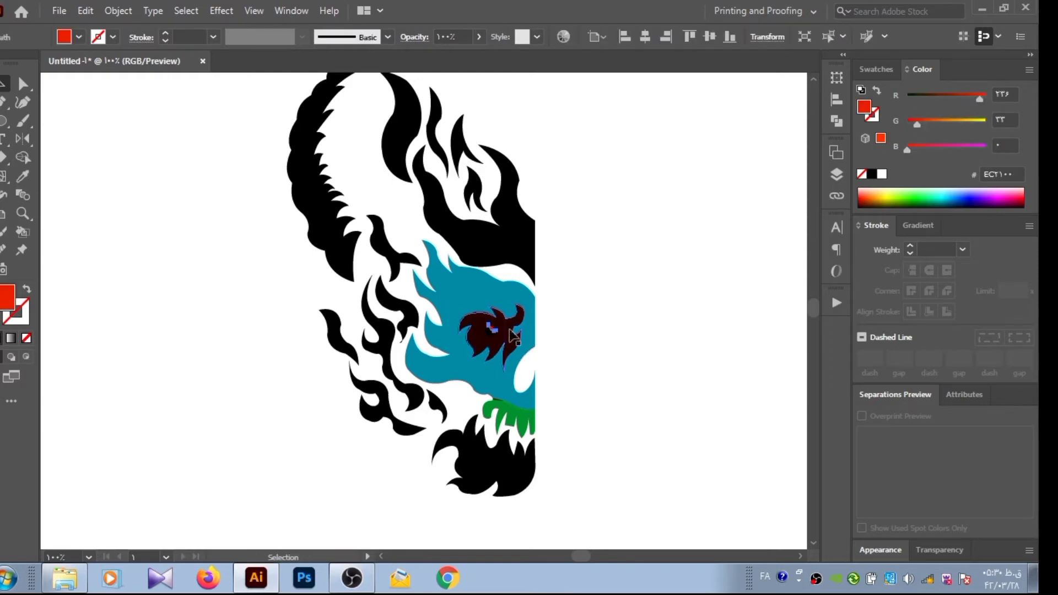
{"action": "left_click", "coordinate": [751, 241]}
{"action": "left_click", "coordinate": [490, 331]}
{"action": "left_click", "coordinate": [939, 193]}
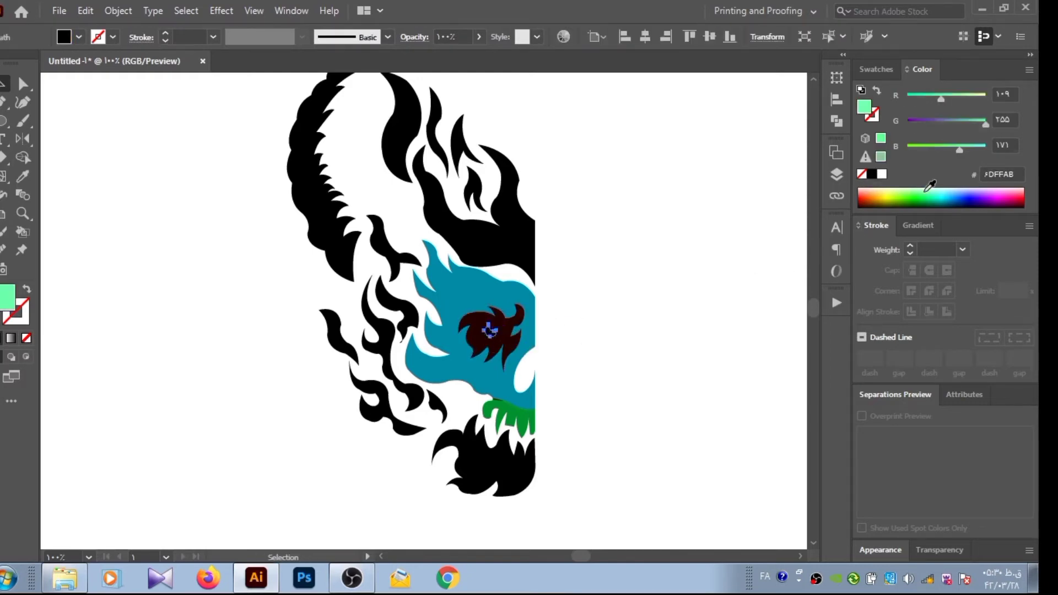
Eyedropper the pupil's mint green onto the teeth.
{"action": "left_click", "coordinate": [703, 286]}
{"action": "left_click", "coordinate": [518, 416]}
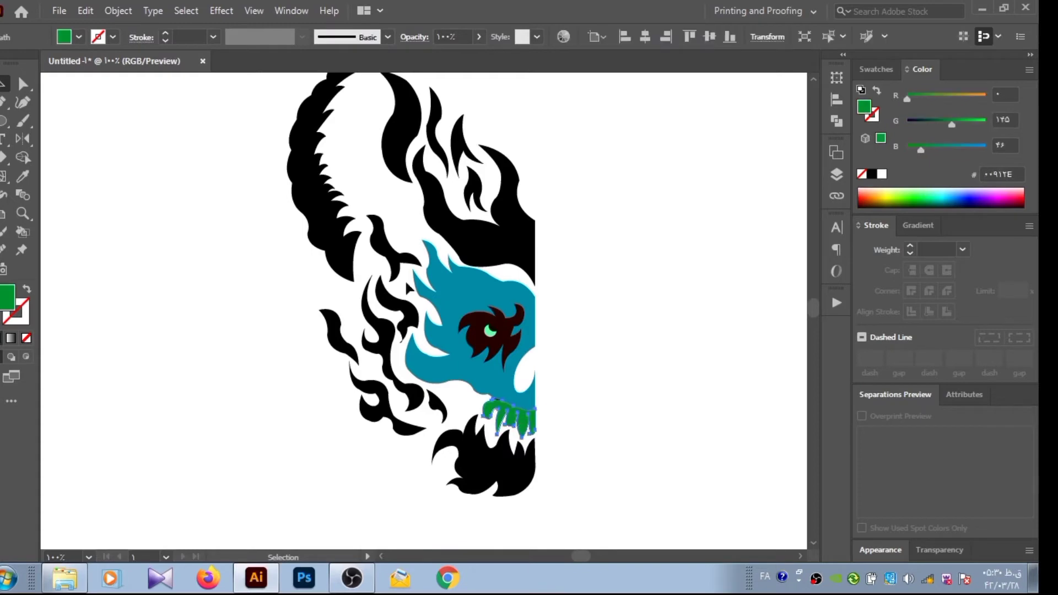
{"action": "key", "text": "i"}
{"action": "left_click", "coordinate": [495, 327]}
{"action": "left_click", "coordinate": [97, 165]}
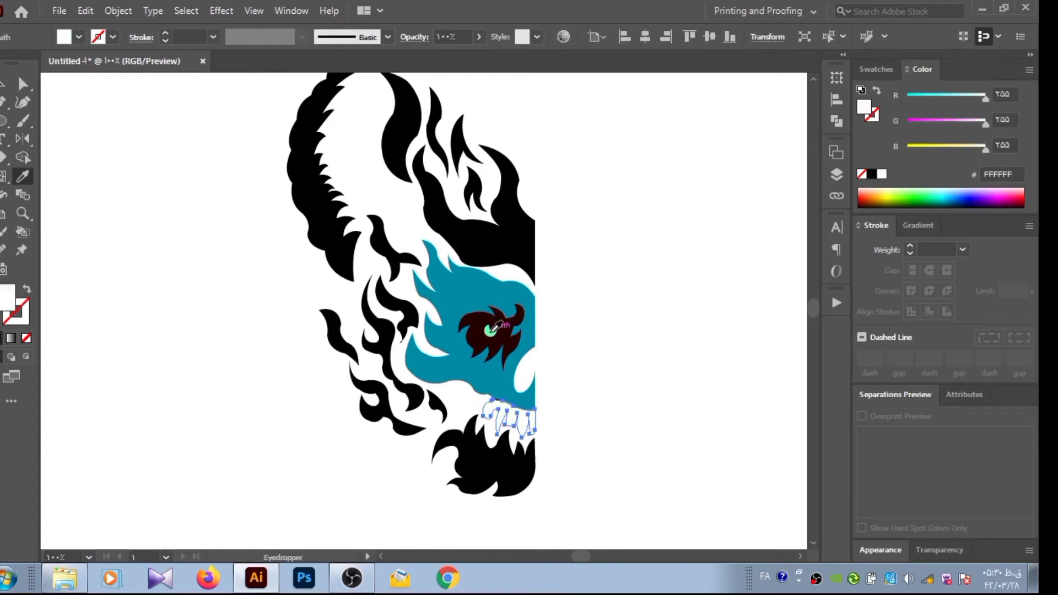
{"action": "left_click", "coordinate": [499, 315]}
{"action": "key", "text": "v"}
{"action": "key", "text": "ctrl+shift+a"}
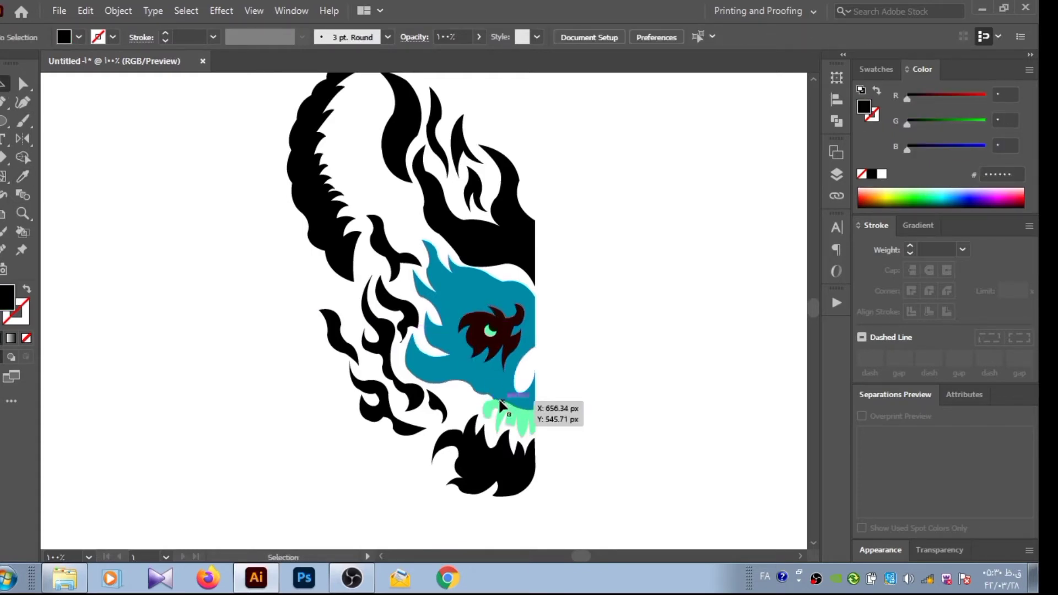
{"action": "left_click", "coordinate": [532, 420]}
{"action": "left_click", "coordinate": [566, 265]}
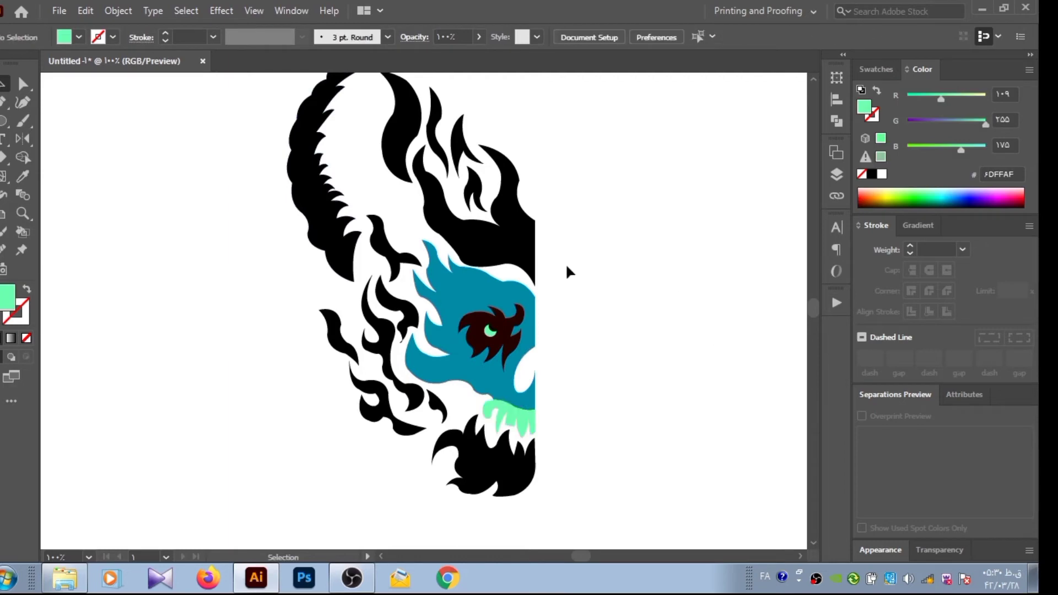
Draw a curved Pen path beside the skull's eye.
{"action": "key", "text": "p"}
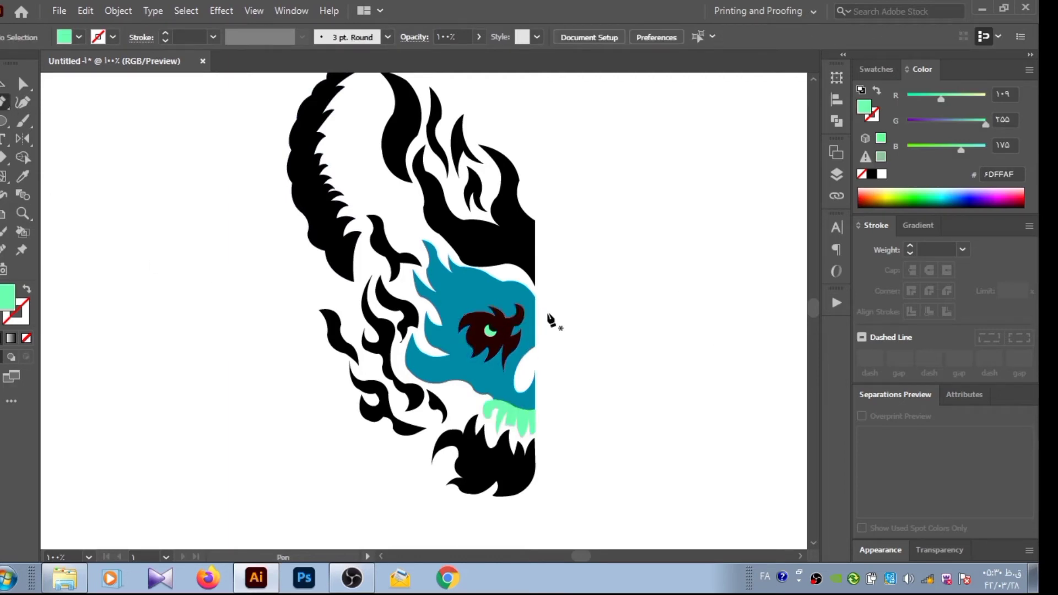
{"action": "mouse_move", "coordinate": [530, 319]}
{"action": "left_mouse_down"}
{"action": "mouse_move", "coordinate": [542, 320]}
{"action": "mouse_move", "coordinate": [502, 353]}
{"action": "mouse_move", "coordinate": [508, 386]}
{"action": "mouse_move", "coordinate": [518, 355]}
{"action": "left_mouse_up"}
{"action": "left_click", "coordinate": [26, 338]}
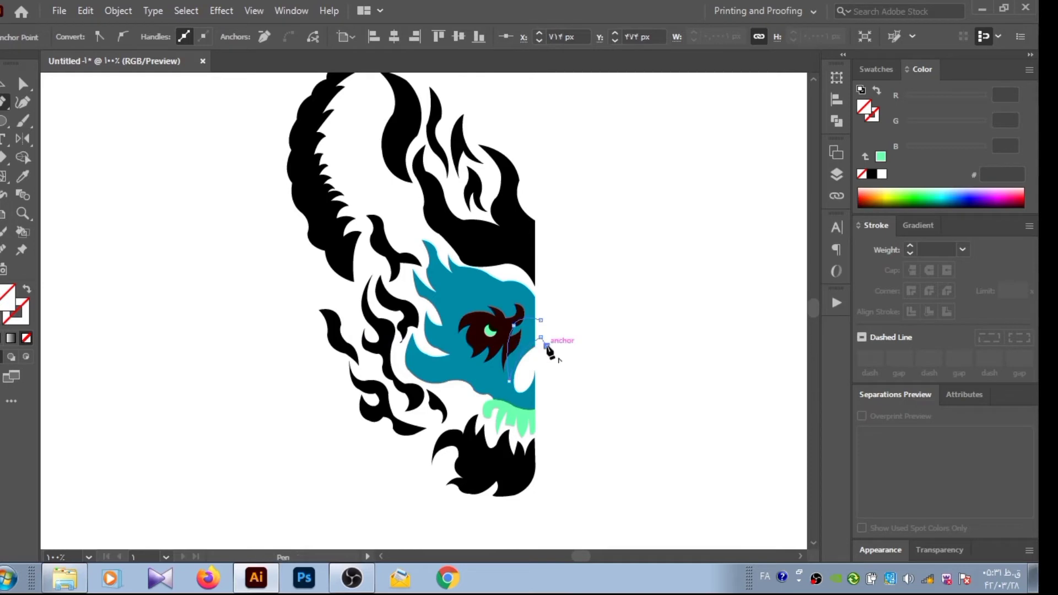
{"action": "left_click", "coordinate": [547, 346]}
Split off the new region beside the eye with Shape Builder, then deselect.
{"action": "key", "text": "v"}
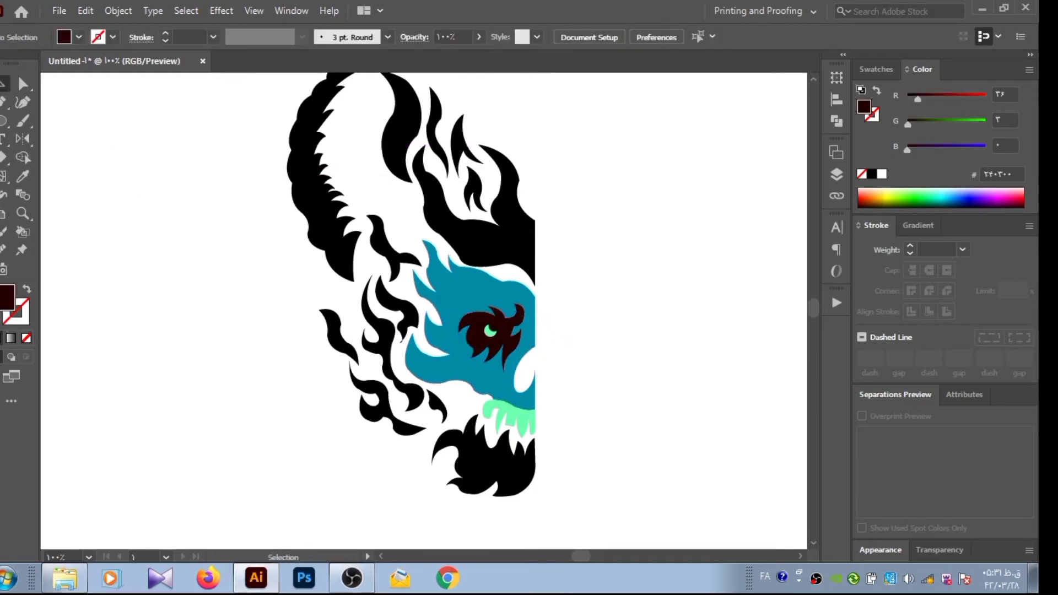
{"action": "key", "text": "shift+m"}
{"action": "key", "text": "ctrl+a"}
{"action": "left_click", "coordinate": [528, 336]}
{"action": "key", "text": "Right"}
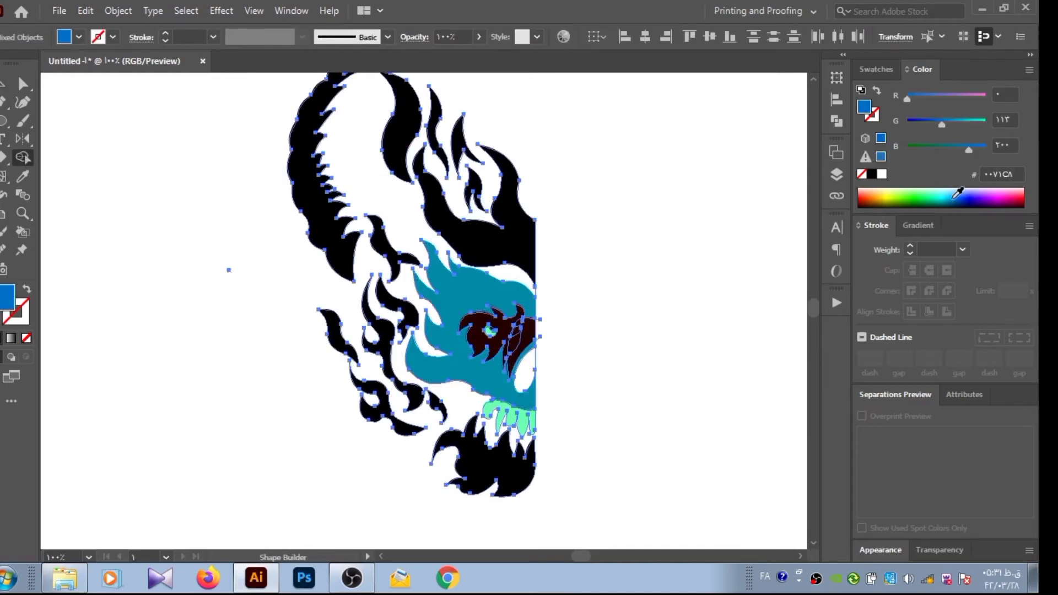
{"action": "key", "text": "ctrl+shift+a"}
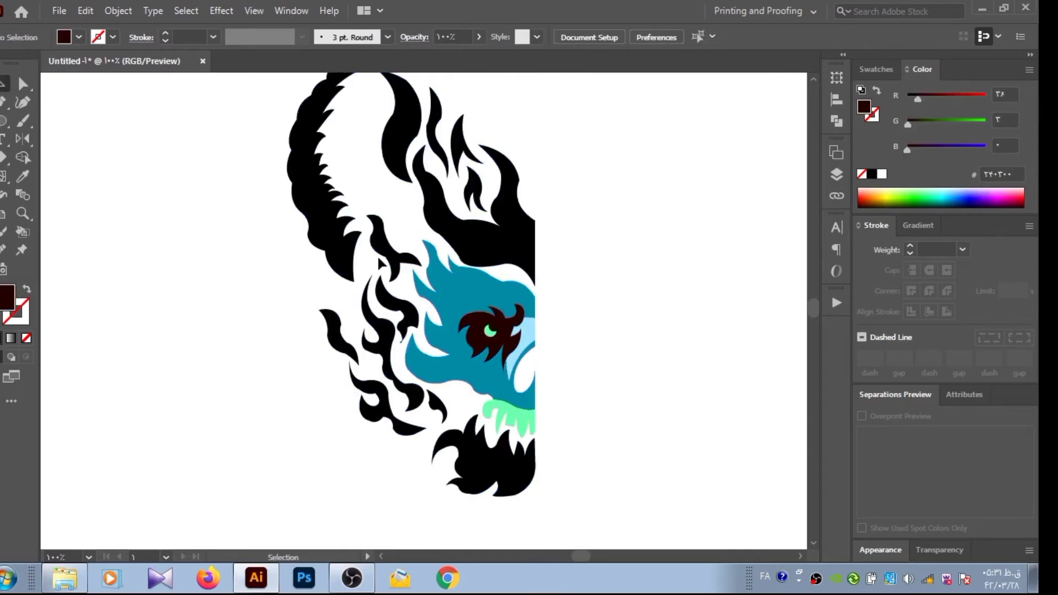
Fill the eye-side region with a lighter teal using the Eyedropper and Color sliders.
{"action": "key", "text": "i"}
{"action": "left_click", "coordinate": [461, 277]}
{"action": "left_click", "coordinate": [5, 86]}
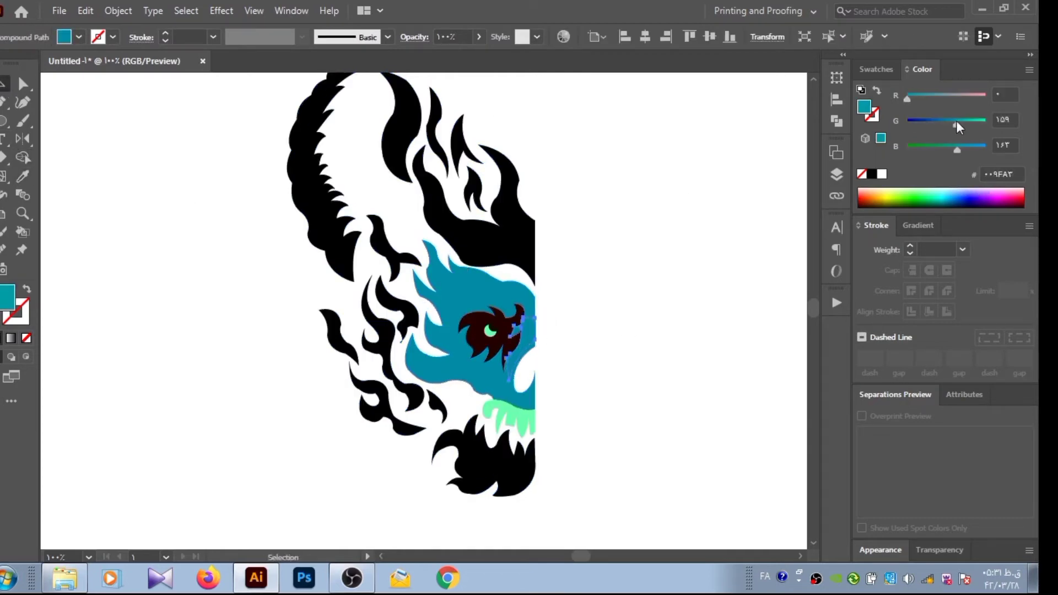
{"action": "left_click_drag", "start_coordinate": [957, 123], "coordinate": [962, 123]}
{"action": "left_click_drag", "start_coordinate": [958, 148], "coordinate": [965, 148]}
{"action": "left_click", "coordinate": [723, 329]}
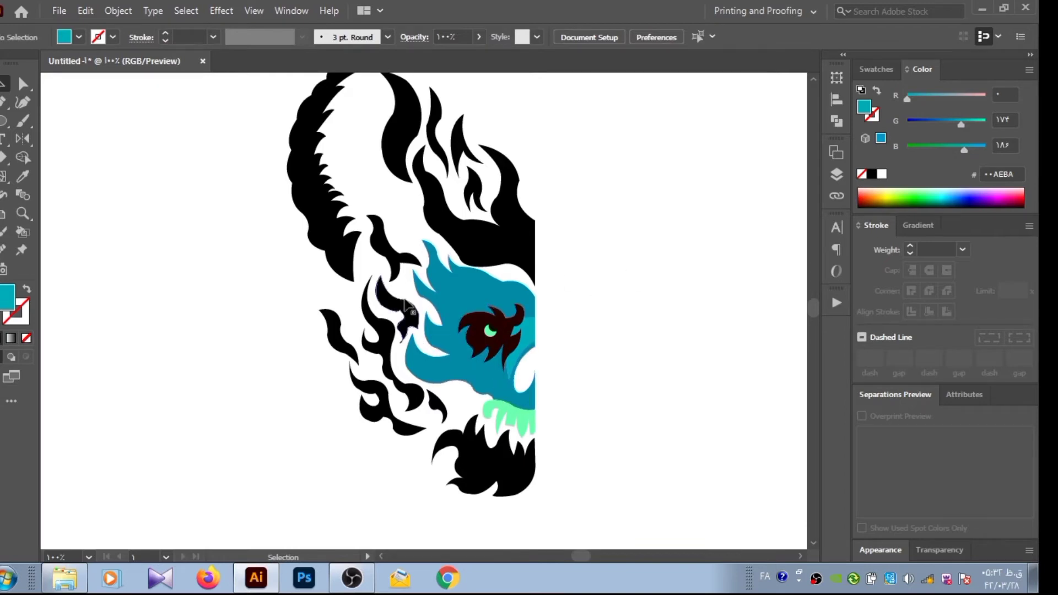
Begin a new curved shading path just below the eye.
{"action": "left_click", "coordinate": [23, 102]}
{"action": "left_click", "coordinate": [459, 303]}
{"action": "left_click", "coordinate": [470, 335]}
{"action": "left_click_drag", "start_coordinate": [459, 362], "coordinate": [499, 367]}
Finish the unfilled path under the eye and fill the new region with the lighter teal.
{"action": "key", "text": "/"}
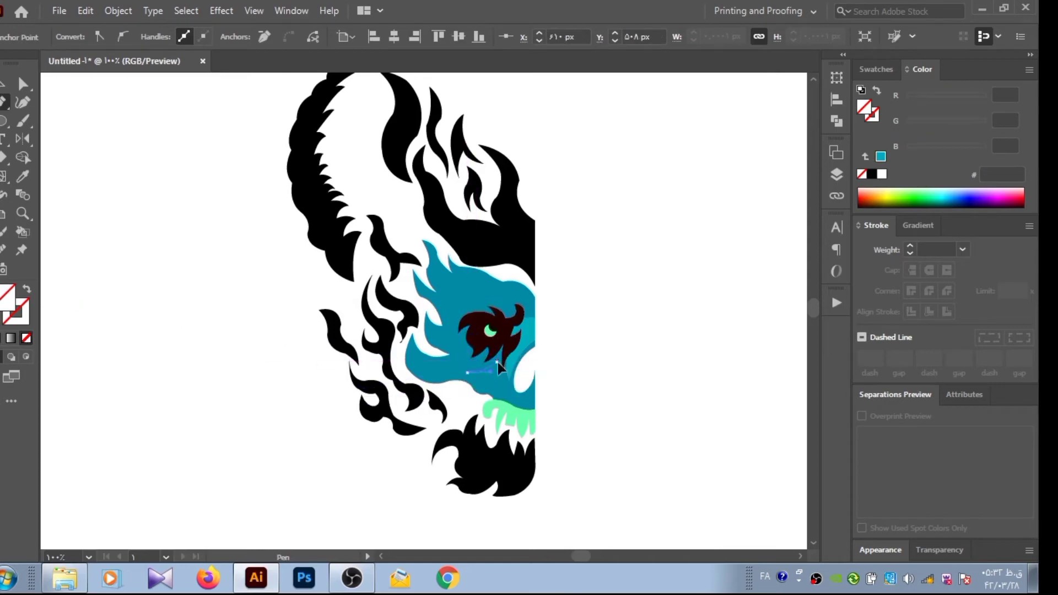
{"action": "left_click", "coordinate": [506, 324]}
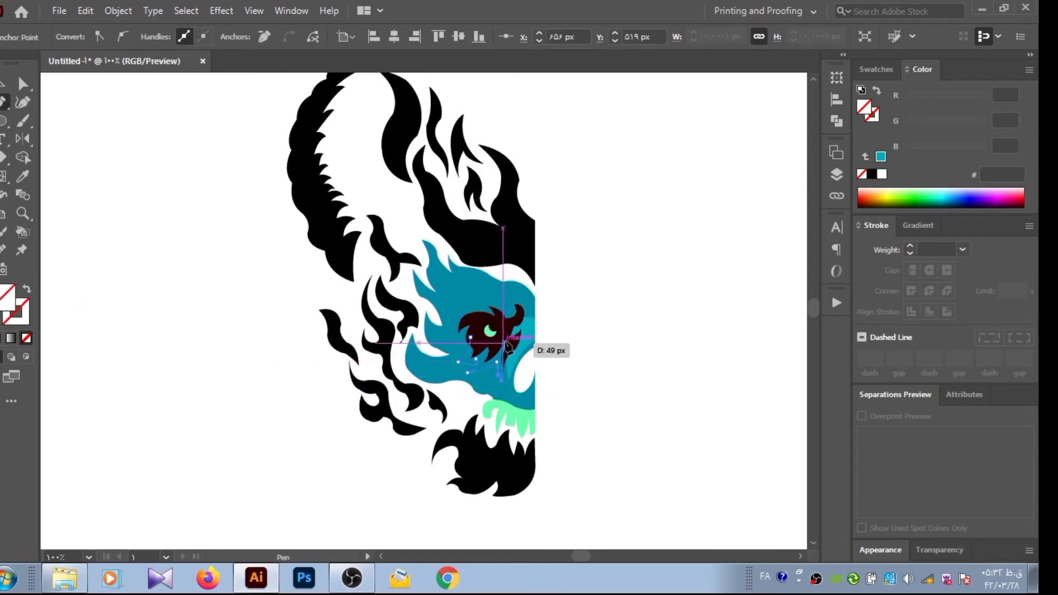
{"action": "left_click", "coordinate": [6, 84]}
{"action": "key", "text": "ctrl+a"}
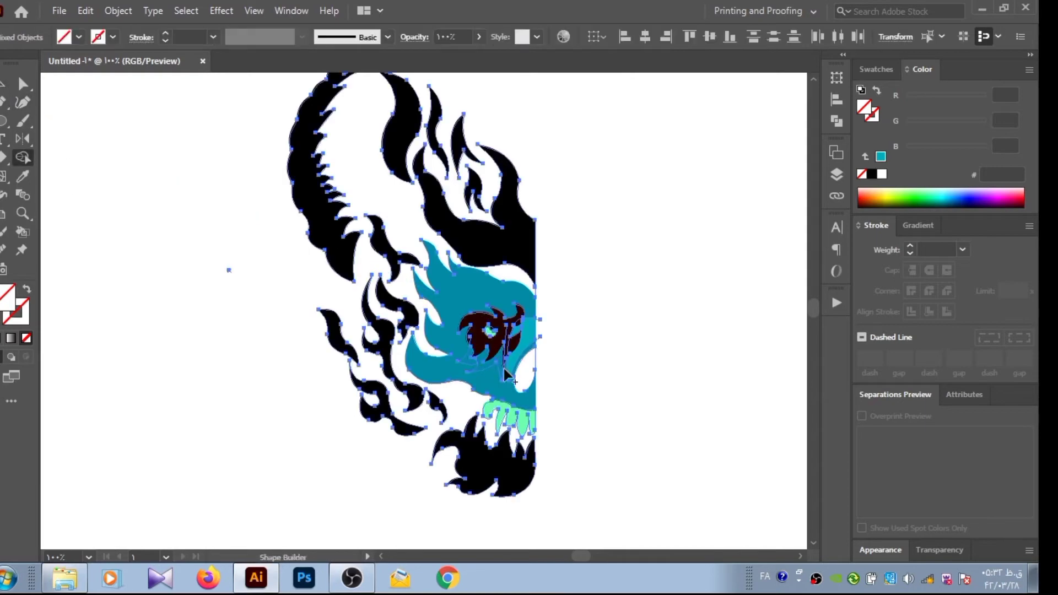
{"action": "key", "text": "i"}
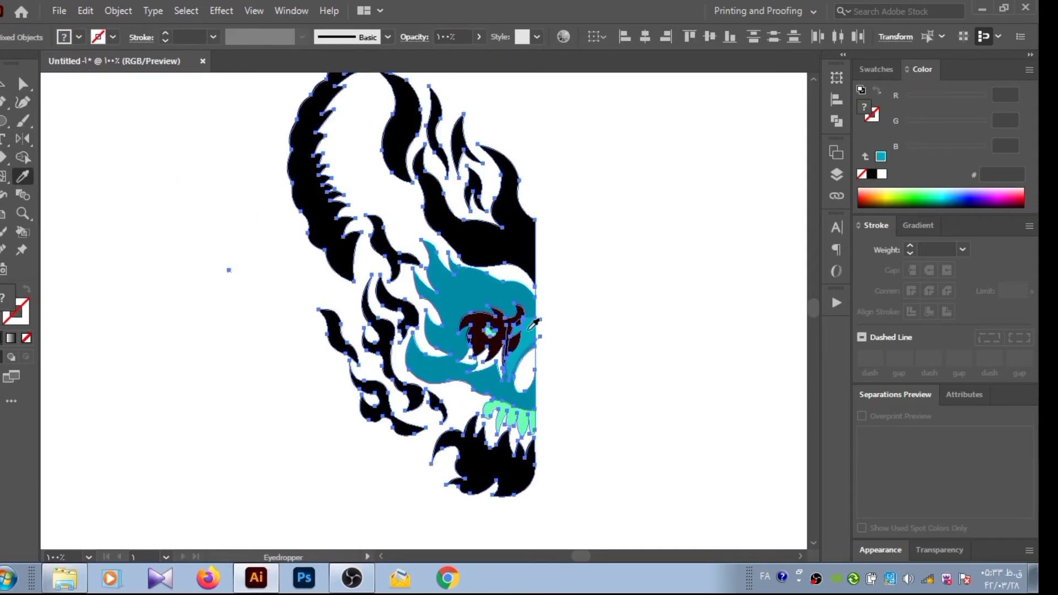
{"action": "key", "text": "v"}
{"action": "left_click", "coordinate": [421, 355]}
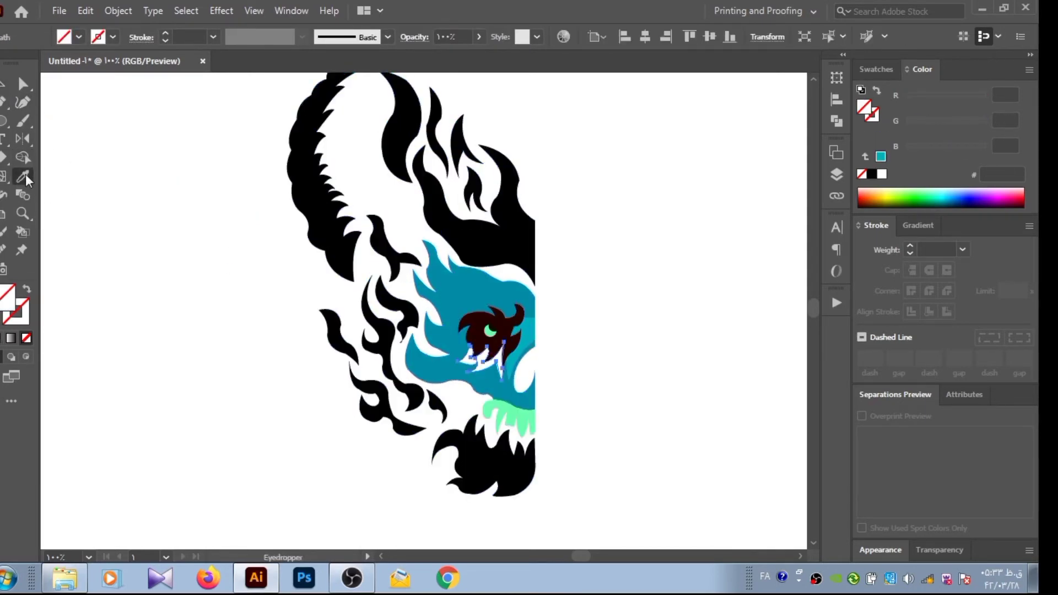
{"action": "key", "text": "comma"}
{"action": "key", "text": "v"}
{"action": "left_click", "coordinate": [74, 162]}
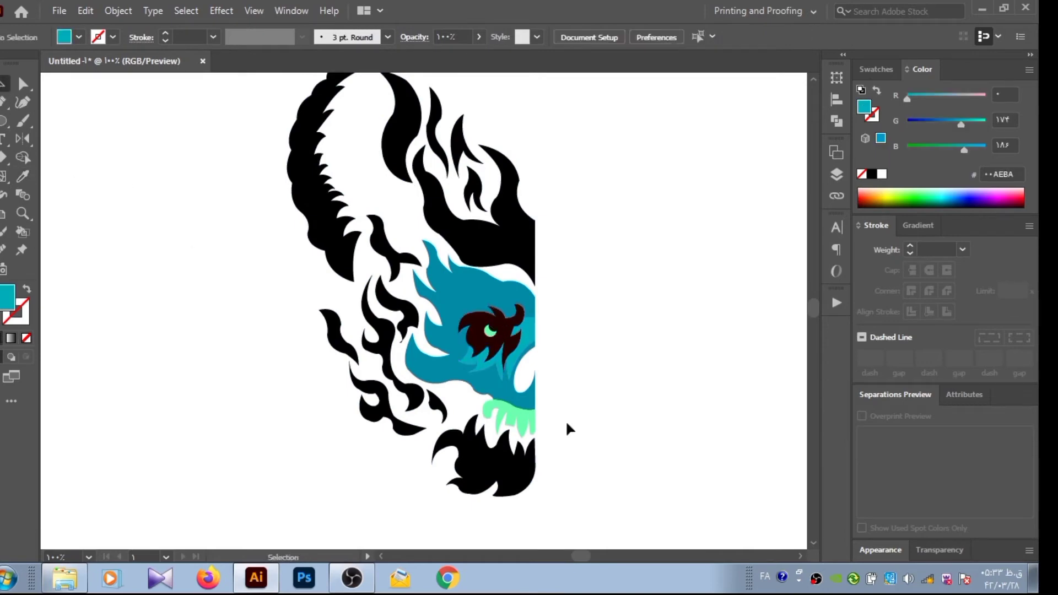
Draw an unfilled curved shading path down the cheek toward the jaw.
{"action": "key", "text": "p"}
{"action": "left_click", "coordinate": [477, 424]}
{"action": "left_click", "coordinate": [476, 396]}
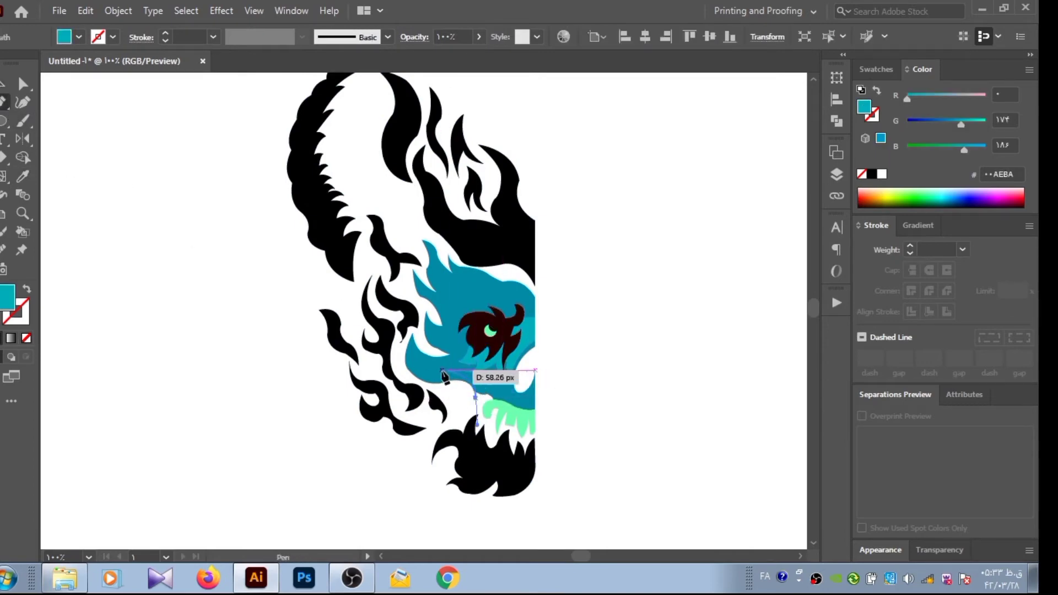
{"action": "left_click", "coordinate": [444, 370]}
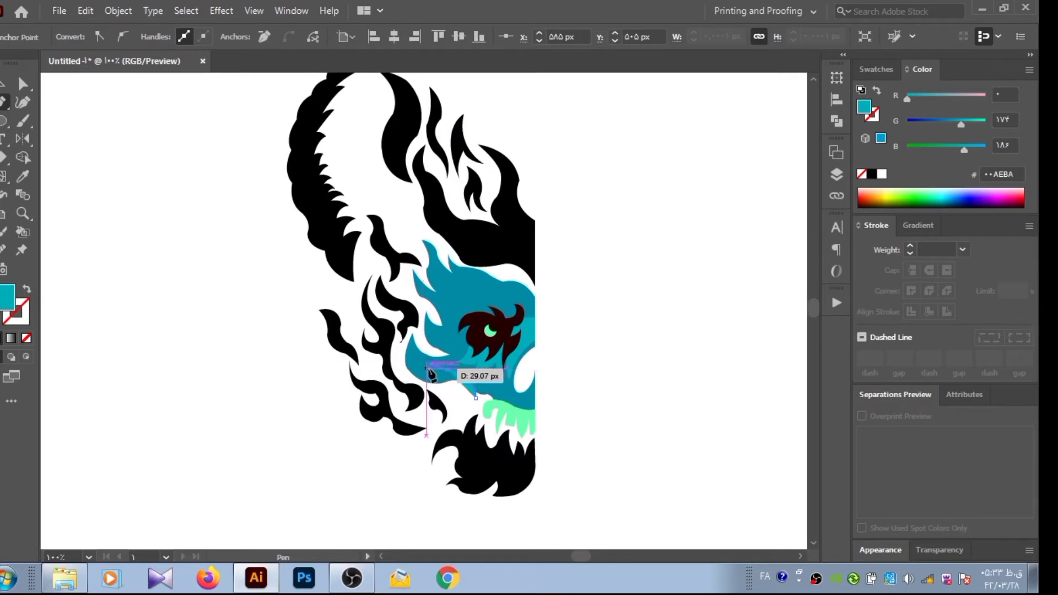
{"action": "left_click_drag", "start_coordinate": [430, 375], "coordinate": [448, 375]}
{"action": "left_click", "coordinate": [399, 355]}
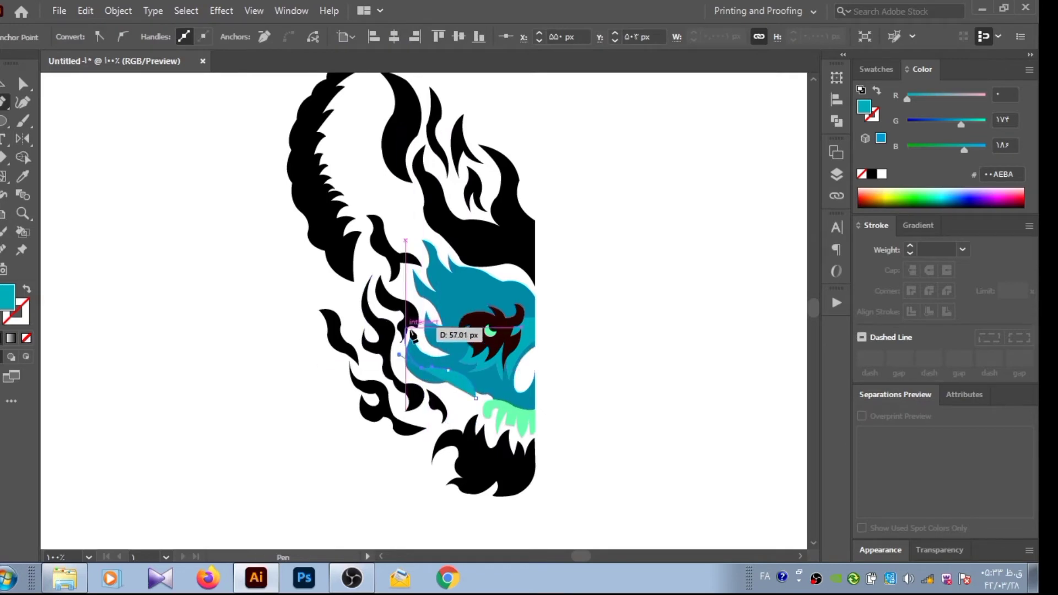
{"action": "left_click", "coordinate": [413, 331]}
{"action": "left_click", "coordinate": [26, 338]}
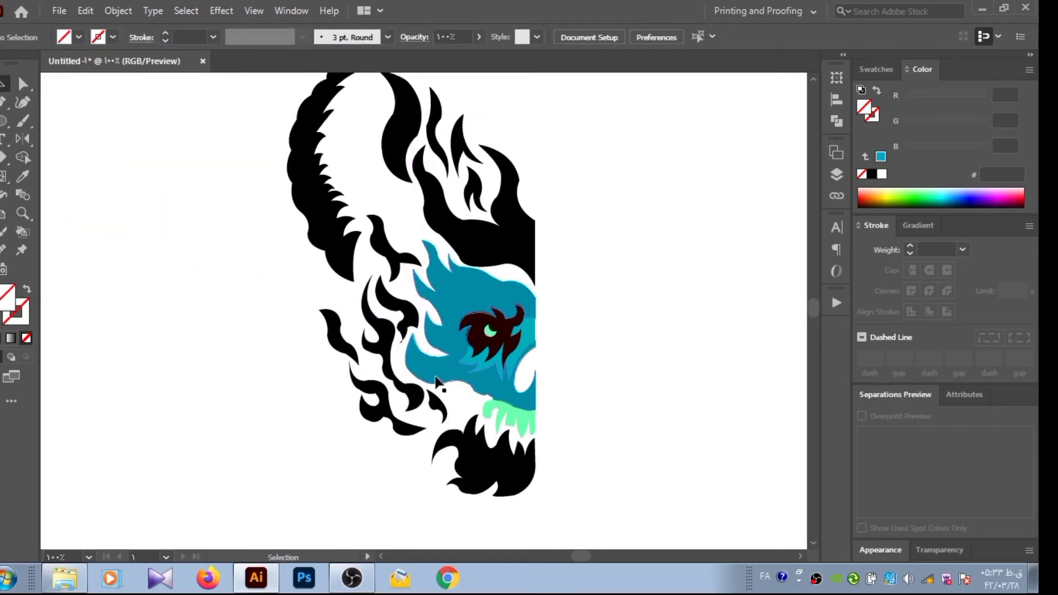
{"action": "key", "text": "shift+grave"}
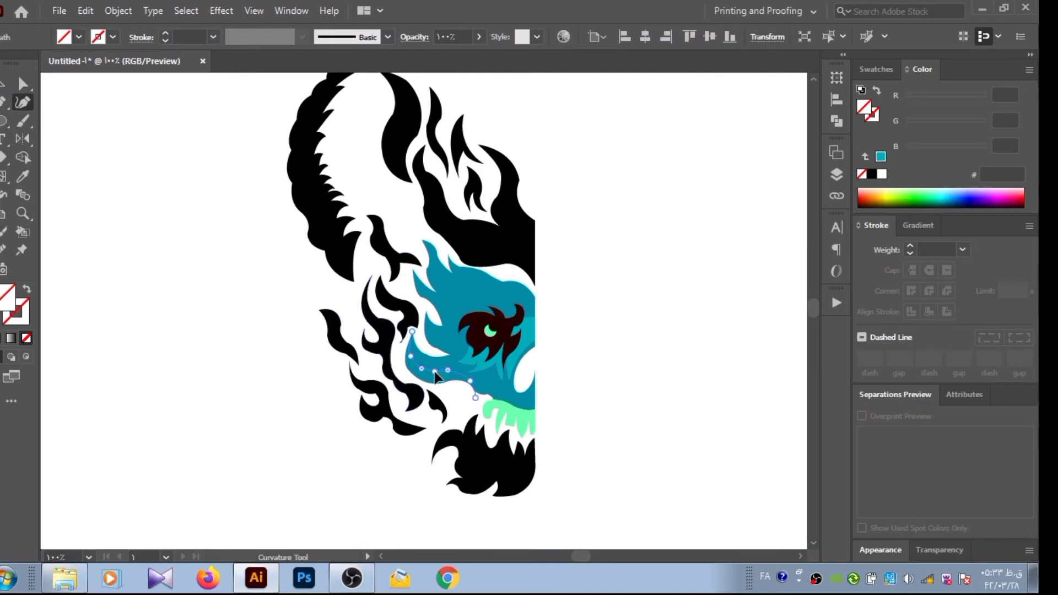
Split the cheek region with Shape Builder and give it the lighter teal.
{"action": "left_click", "coordinate": [22, 158]}
{"action": "key", "text": "ctrl+a"}
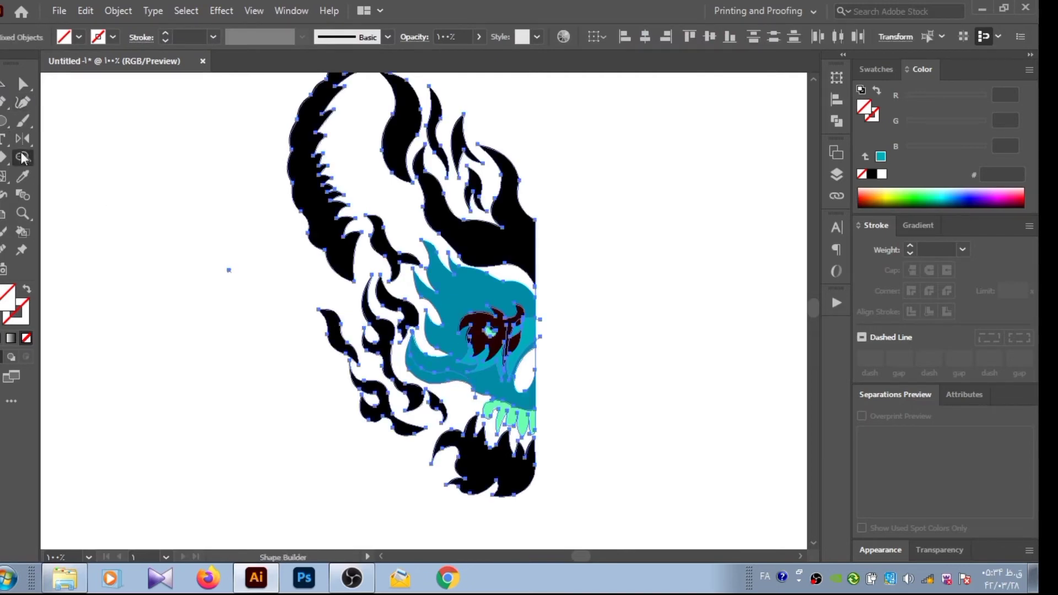
{"action": "left_click", "coordinate": [22, 176]}
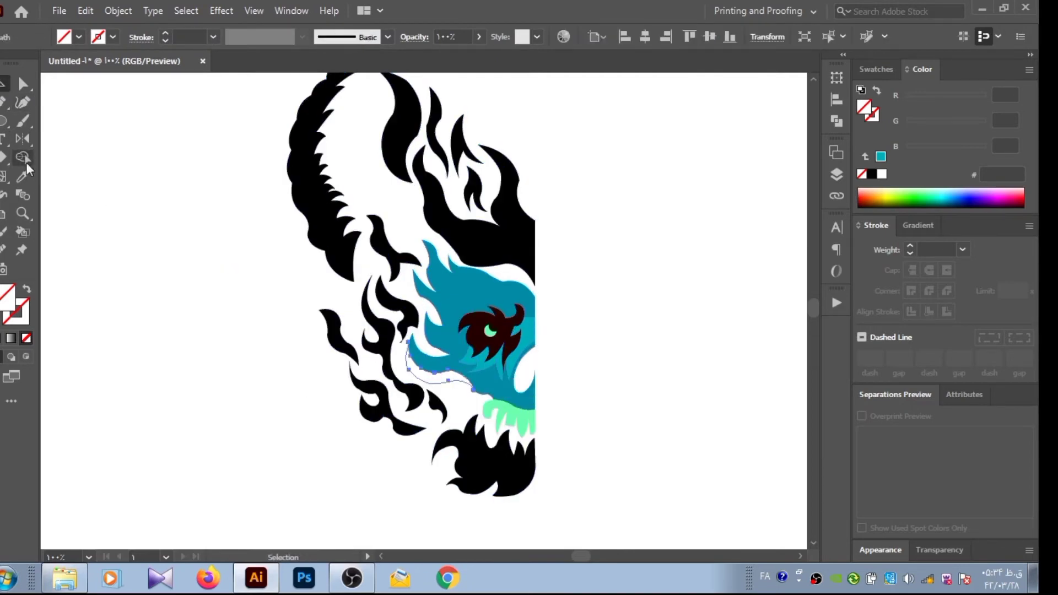
{"action": "left_click", "coordinate": [530, 337]}
{"action": "left_click", "coordinate": [115, 154]}
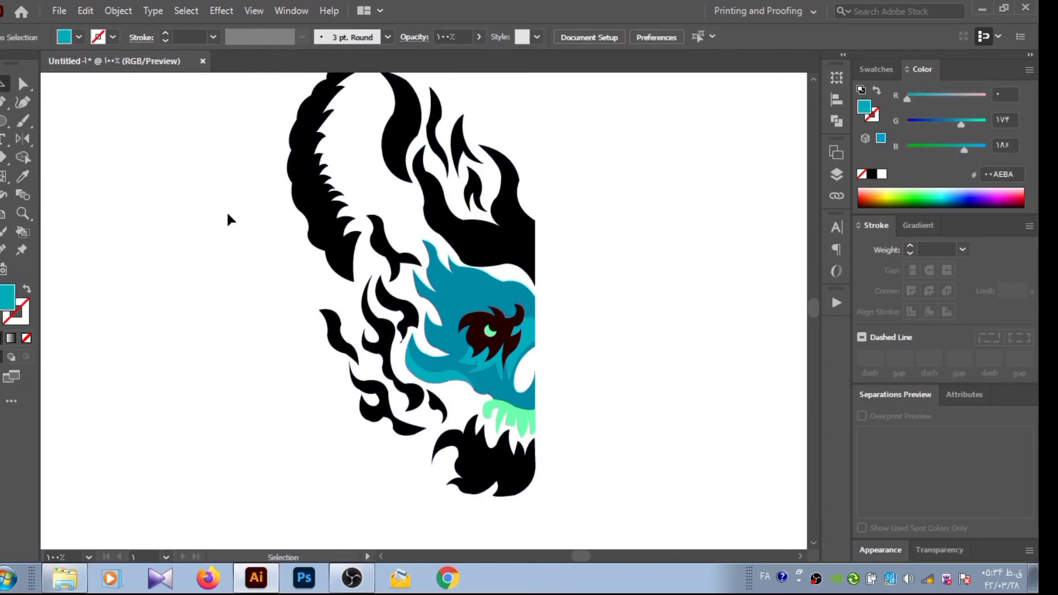
Draw a thin curved accent path along the cheek and merge it with Shape Builder.
{"action": "key", "text": "p"}
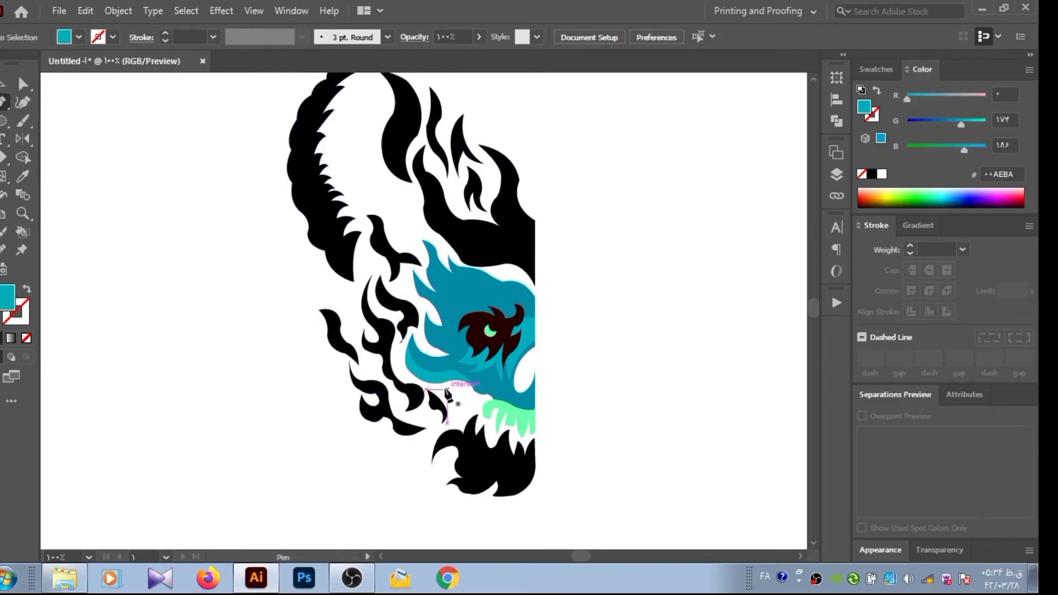
{"action": "left_click", "coordinate": [409, 370]}
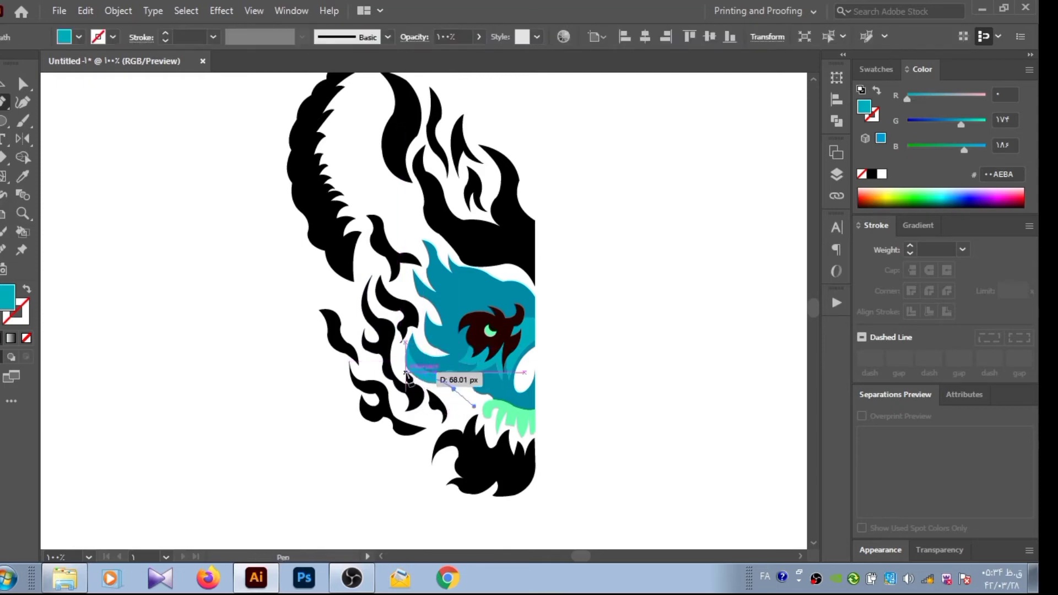
{"action": "mouse_move", "coordinate": [436, 381]}
{"action": "left_mouse_down"}
{"action": "mouse_move", "coordinate": [404, 353]}
{"action": "mouse_move", "coordinate": [83, 343]}
{"action": "left_mouse_up"}
{"action": "key", "text": "v"}
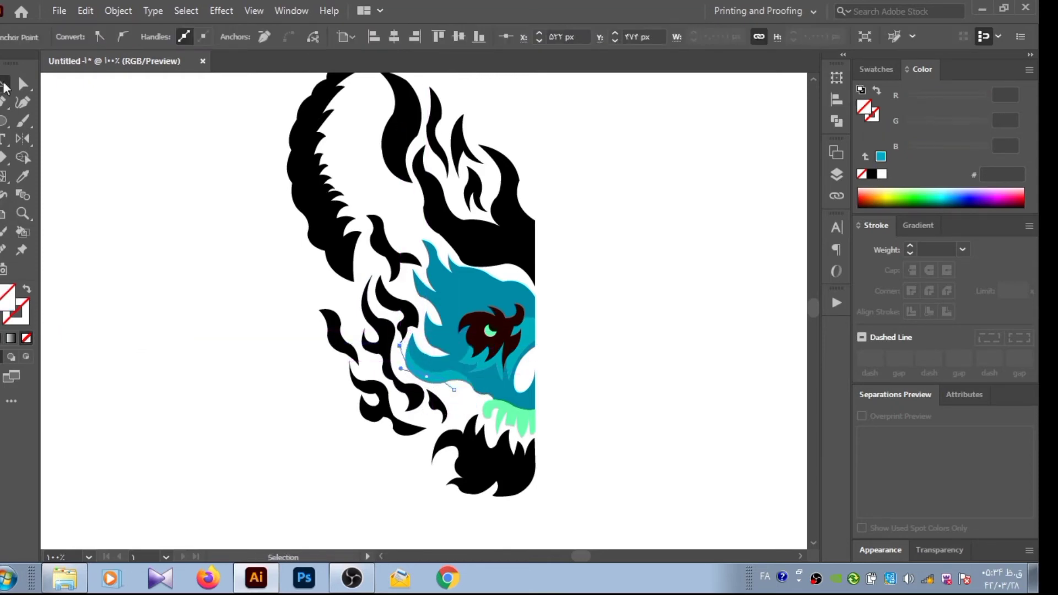
{"action": "key", "text": "ctrl+a"}
{"action": "key", "text": "shift+m"}
Fill the cheek sliver with the teeth's mint green and reshape it with the Curvature tool.
{"action": "key", "text": "v"}
{"action": "left_click", "coordinate": [423, 378]}
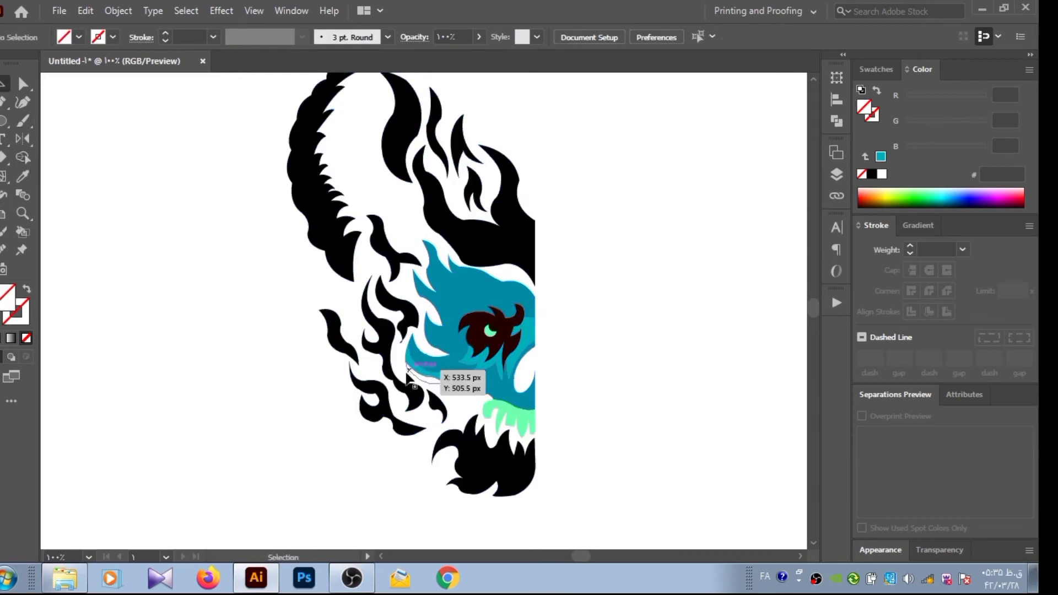
{"action": "left_click", "coordinate": [517, 409]}
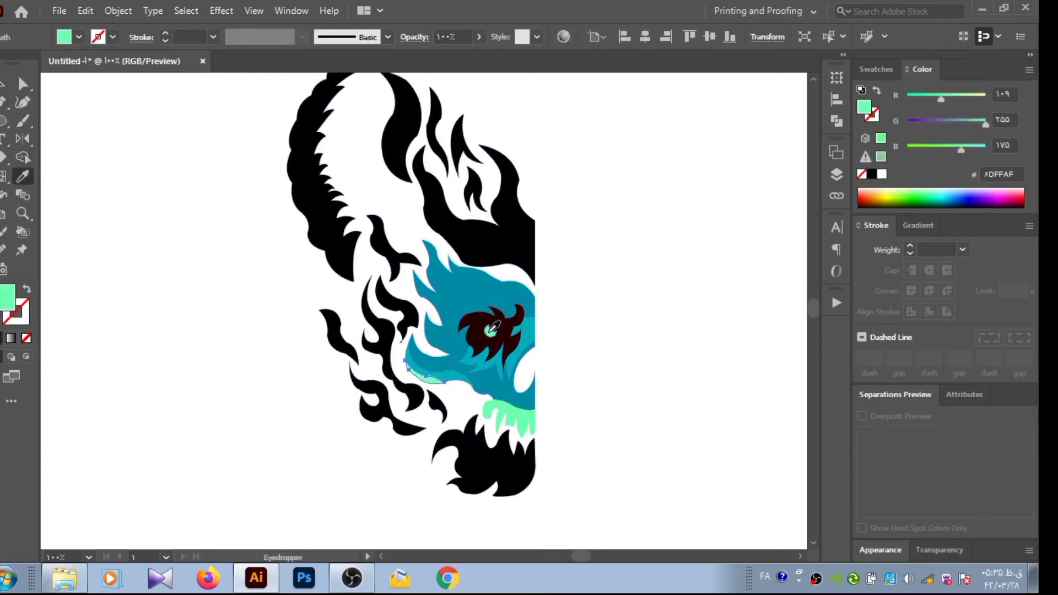
{"action": "left_click", "coordinate": [23, 102]}
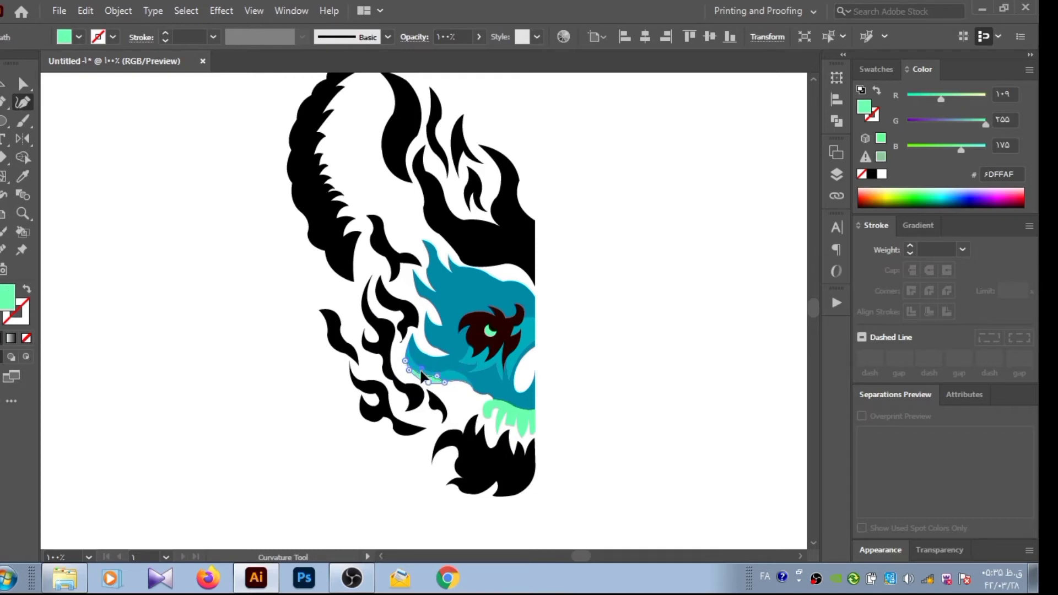
{"action": "left_click", "coordinate": [420, 371]}
{"action": "key", "text": "v"}
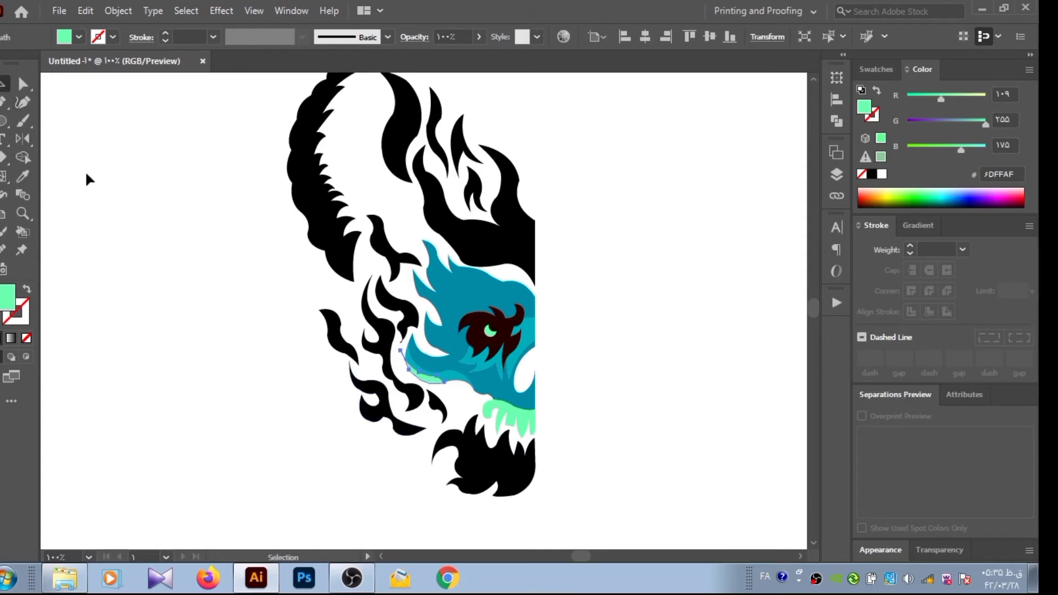
{"action": "left_click", "coordinate": [85, 177]}
Draw an unfilled crescent path curving over the dark red eye.
{"action": "left_click", "coordinate": [4, 102]}
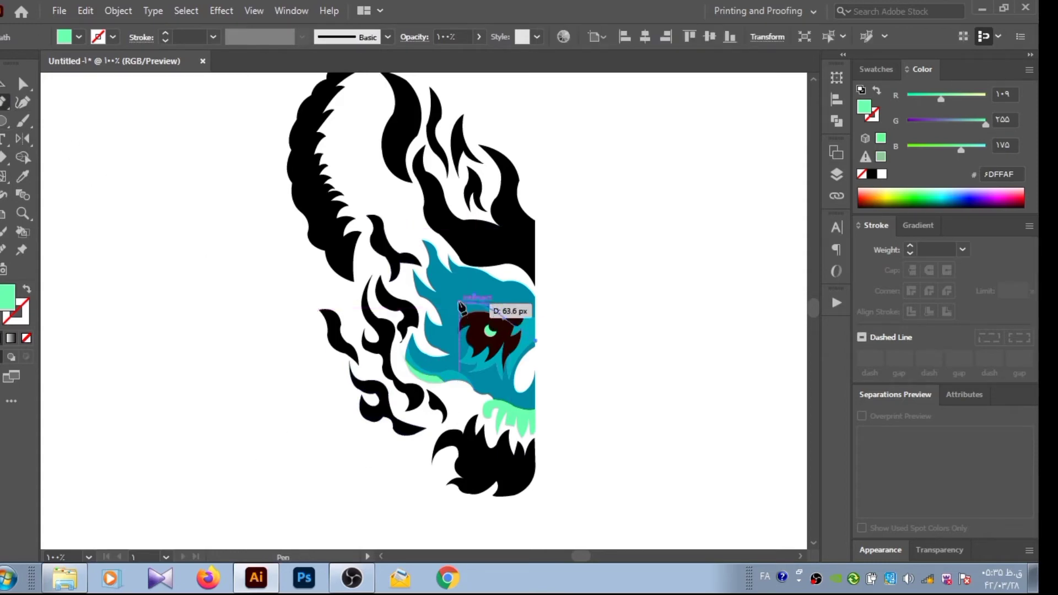
{"action": "left_click", "coordinate": [504, 318]}
{"action": "left_click_drag", "start_coordinate": [470, 313], "coordinate": [465, 331]}
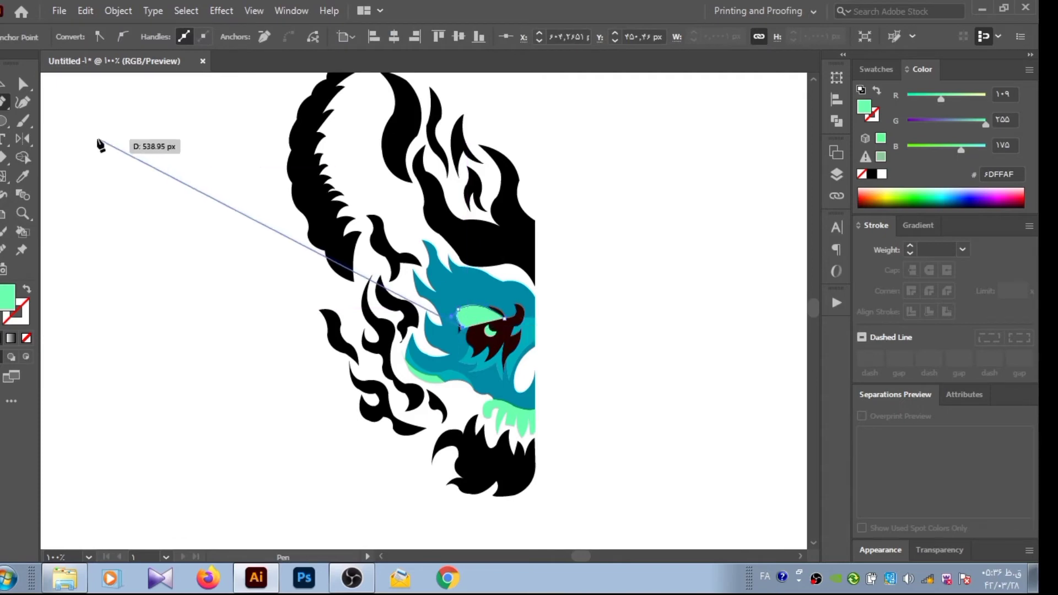
{"action": "key", "text": "v"}
{"action": "left_click", "coordinate": [28, 337]}
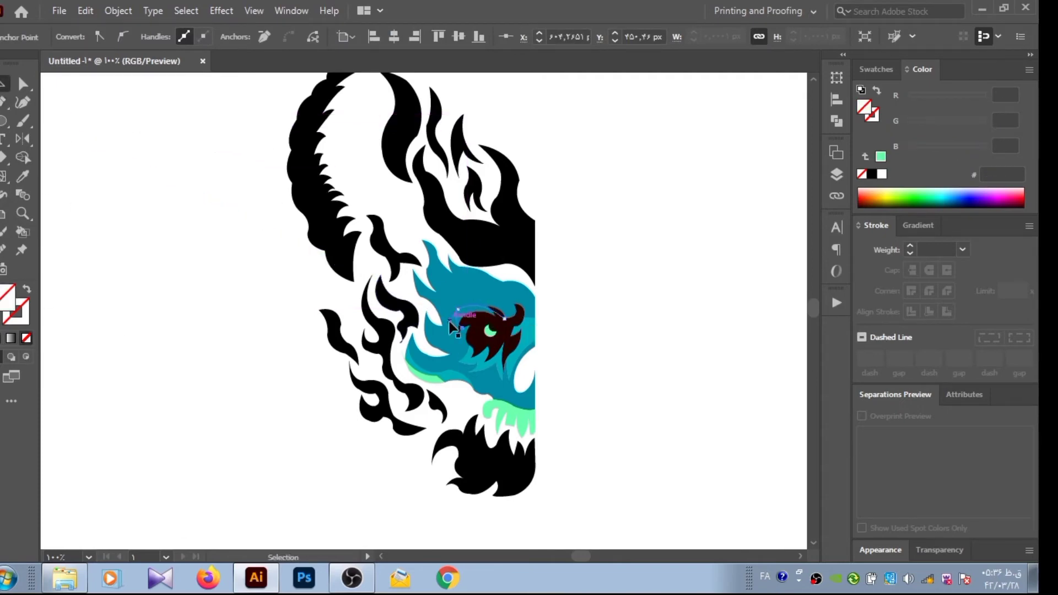
{"action": "key", "text": "shift+grave"}
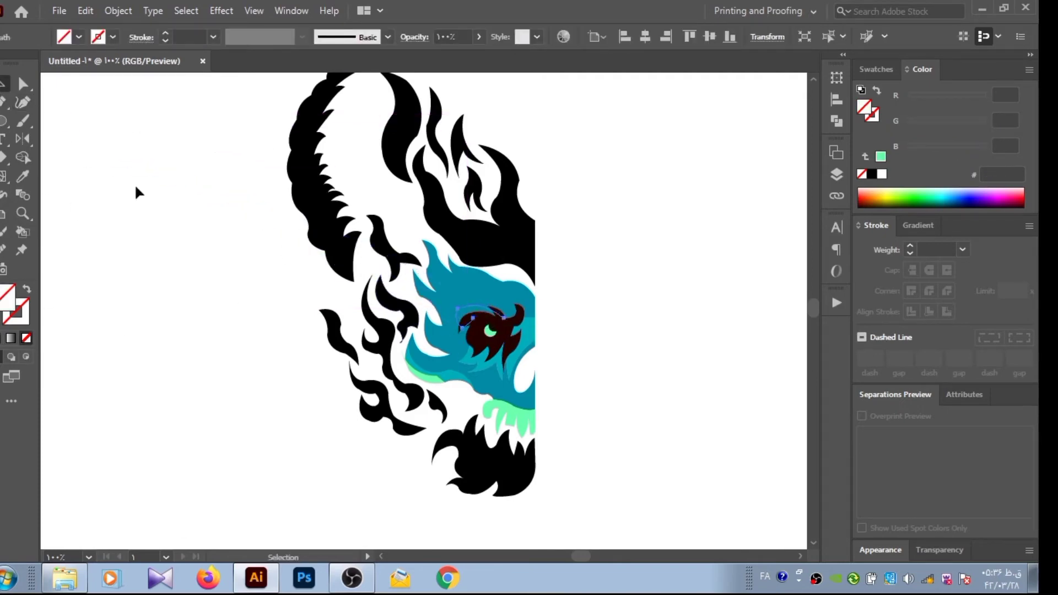
{"action": "key", "text": "v"}
{"action": "key", "text": "ctrl+a"}
{"action": "key", "text": "ctrl+z"}
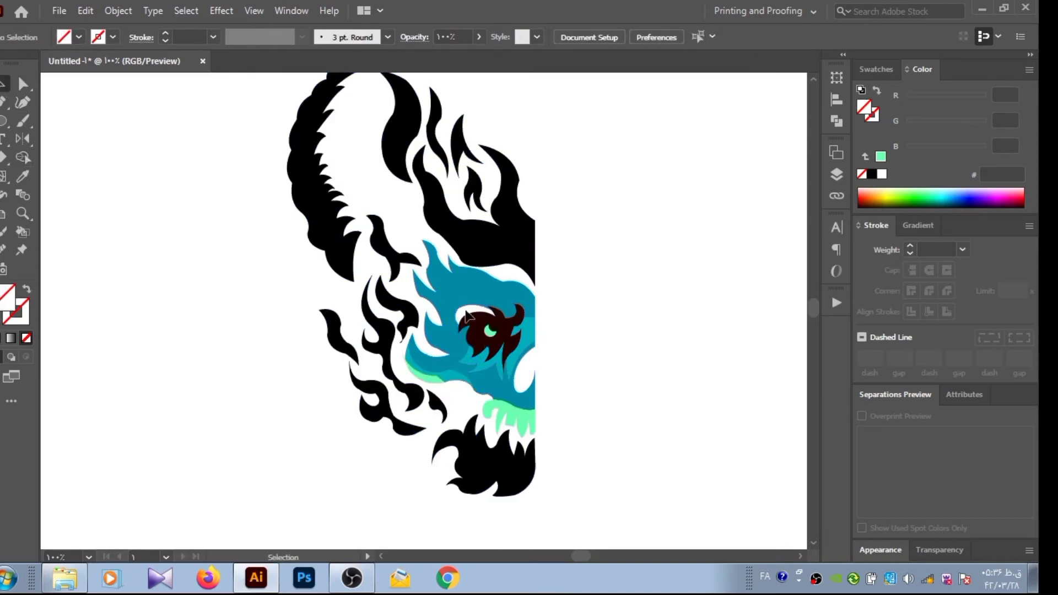
Recolour the black flame left of the face mint green.
{"action": "left_click", "coordinate": [111, 157]}
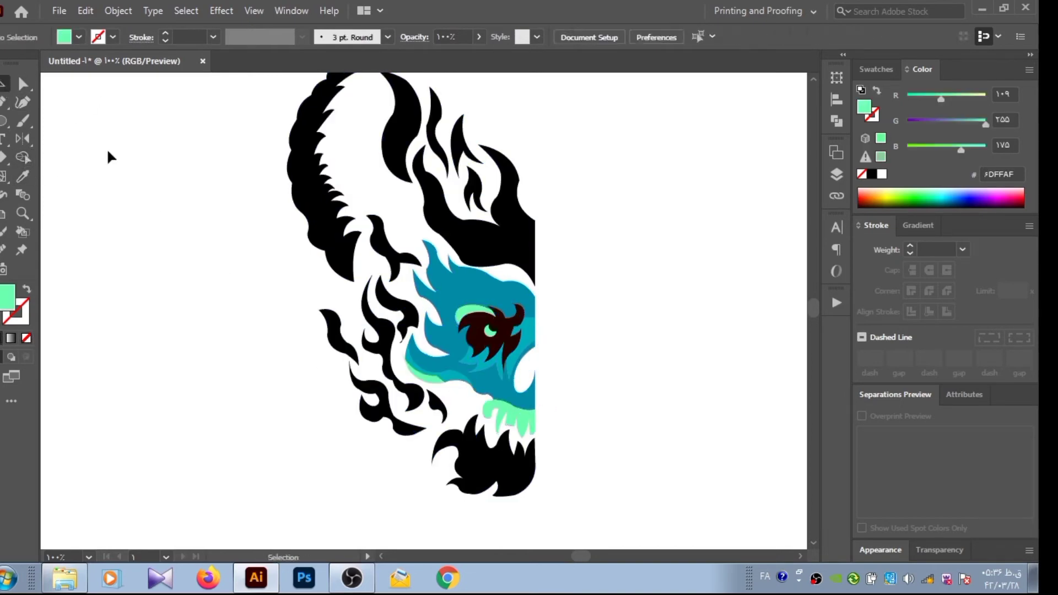
{"action": "left_click", "coordinate": [379, 337]}
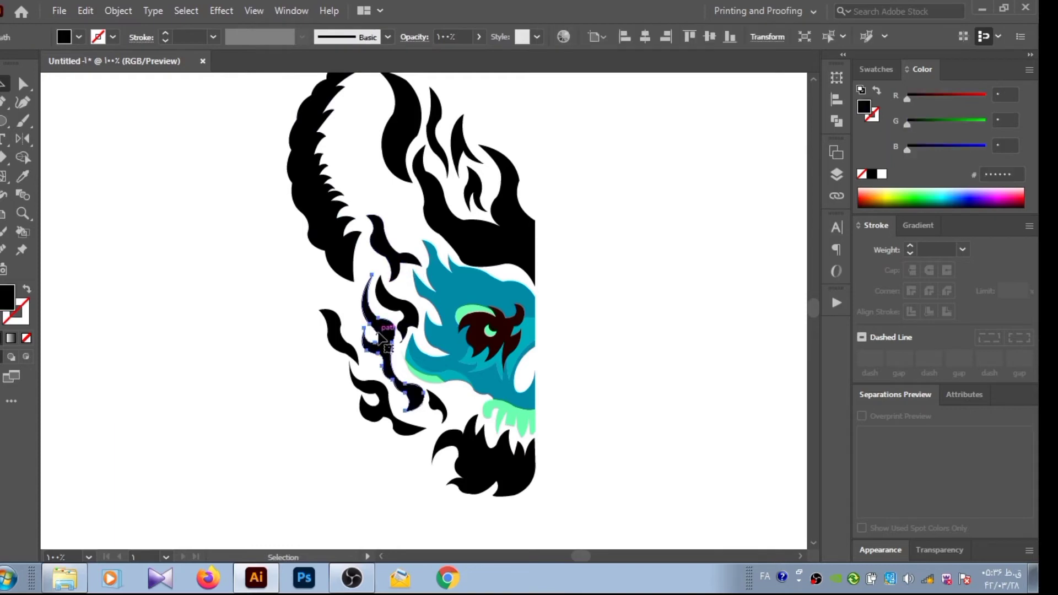
{"action": "left_click", "coordinate": [487, 300]}
{"action": "left_click", "coordinate": [5, 84]}
{"action": "left_click", "coordinate": [113, 173]}
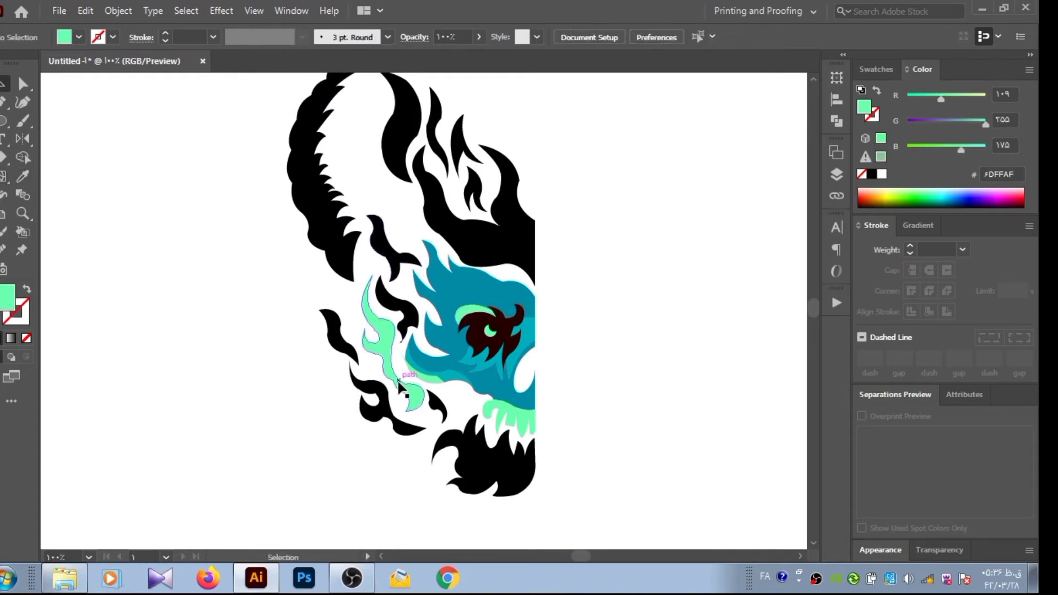
Fill the small black flame below the face with teal.
{"action": "left_click", "coordinate": [437, 405]}
{"action": "left_click", "coordinate": [485, 358]}
{"action": "left_click", "coordinate": [4, 84]}
{"action": "left_click", "coordinate": [178, 200]}
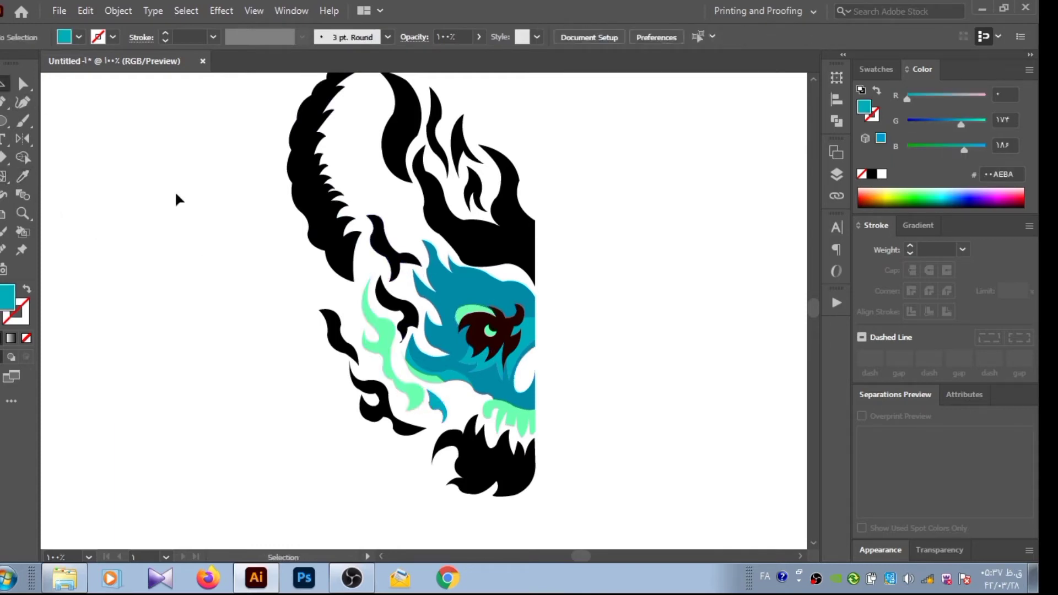
Turn the small flame beside the face purple using the Color panel spectrum.
{"action": "left_click", "coordinate": [407, 315]}
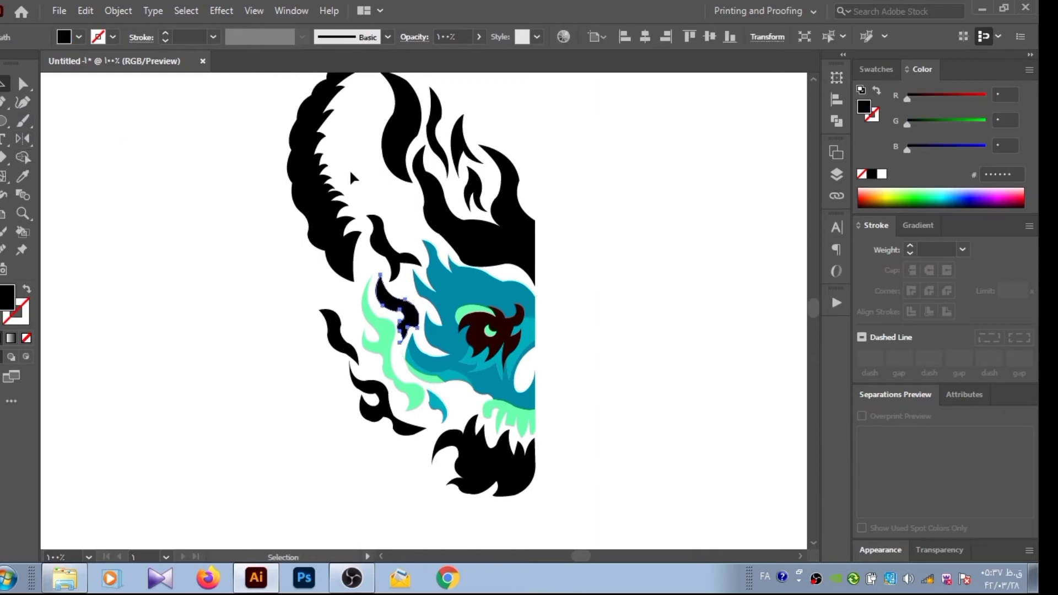
{"action": "left_click", "coordinate": [887, 197]}
{"action": "left_click_drag", "start_coordinate": [880, 198], "coordinate": [865, 196]}
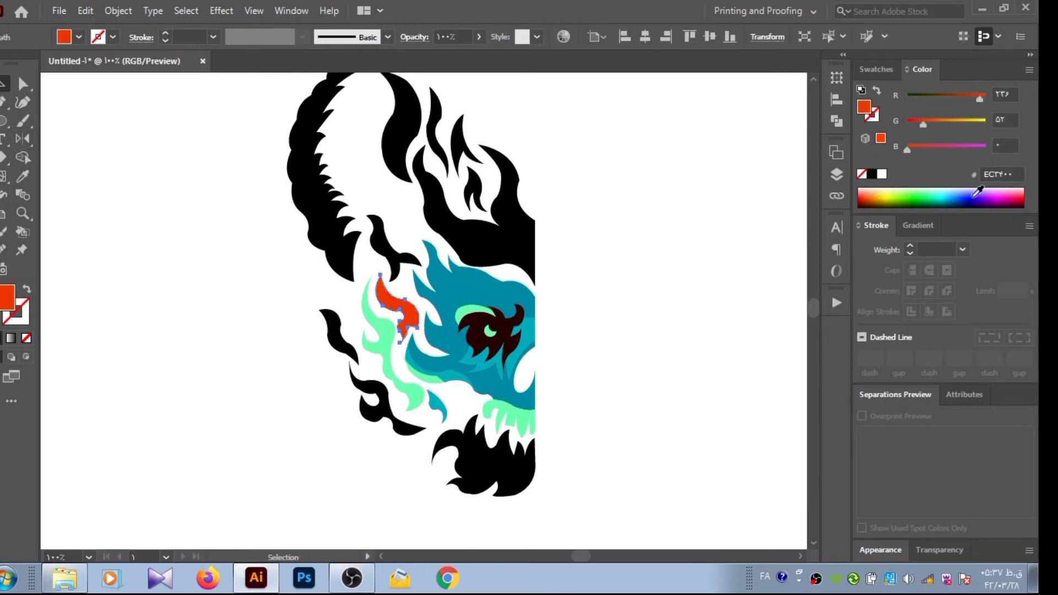
{"action": "left_click_drag", "start_coordinate": [978, 191], "coordinate": [1002, 194]}
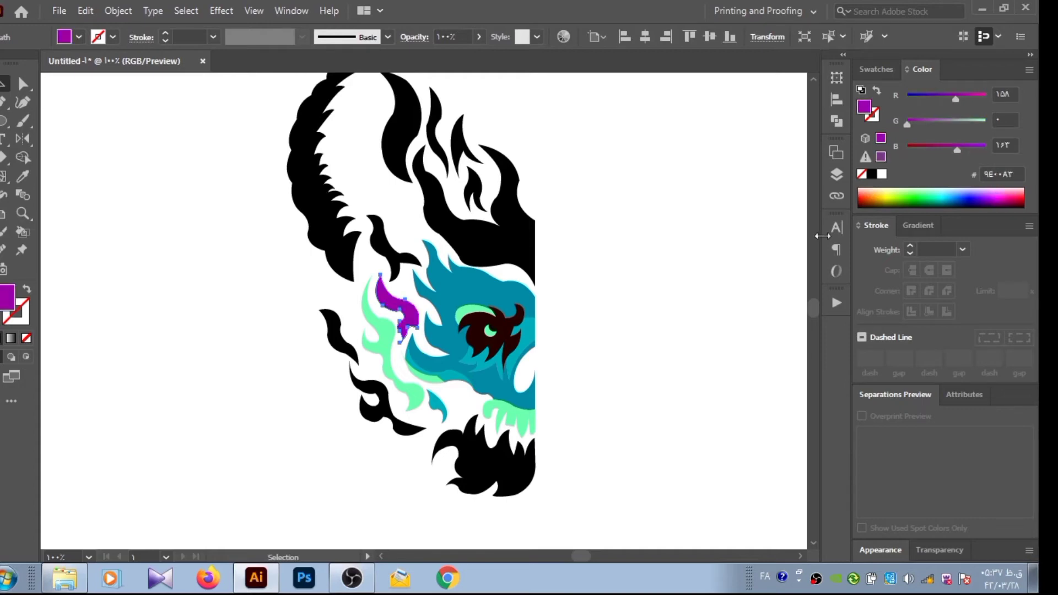
Fill the next flame, the far-left flame and the lower-left flame cluster purple.
{"action": "left_click", "coordinate": [390, 265]}
{"action": "left_click", "coordinate": [23, 177]}
{"action": "left_click", "coordinate": [409, 315]}
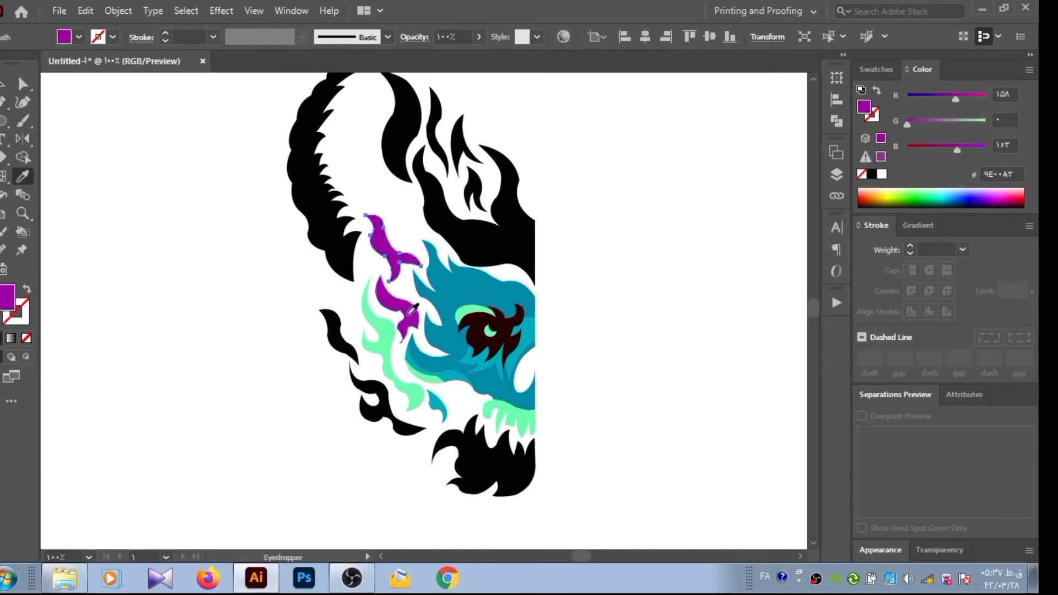
{"action": "left_click", "coordinate": [337, 333], "text": "alt"}
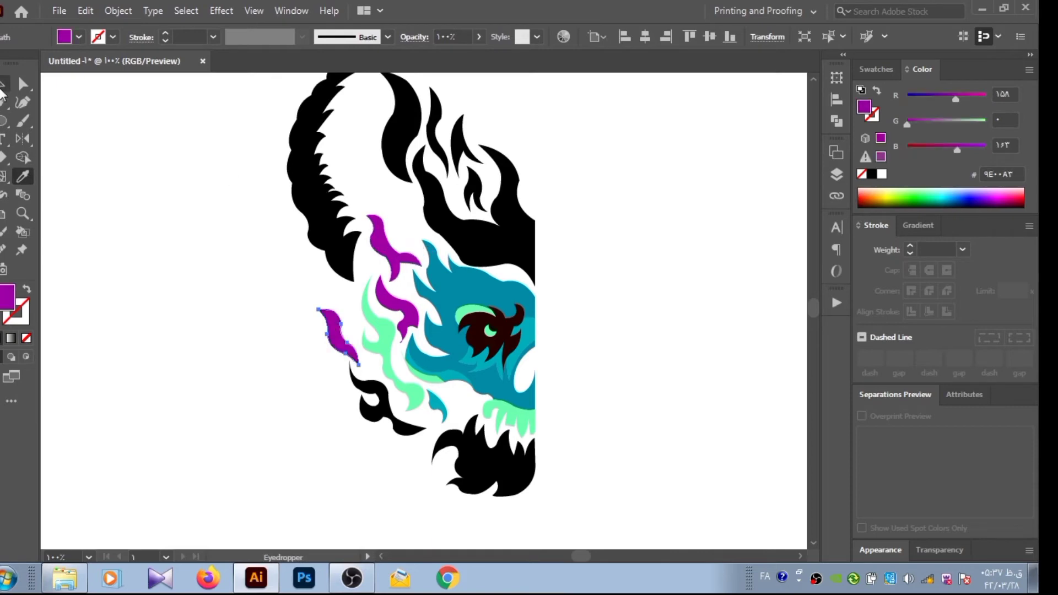
{"action": "left_click", "coordinate": [368, 411]}
{"action": "key", "text": "shift+m"}
{"action": "left_click", "coordinate": [331, 325]}
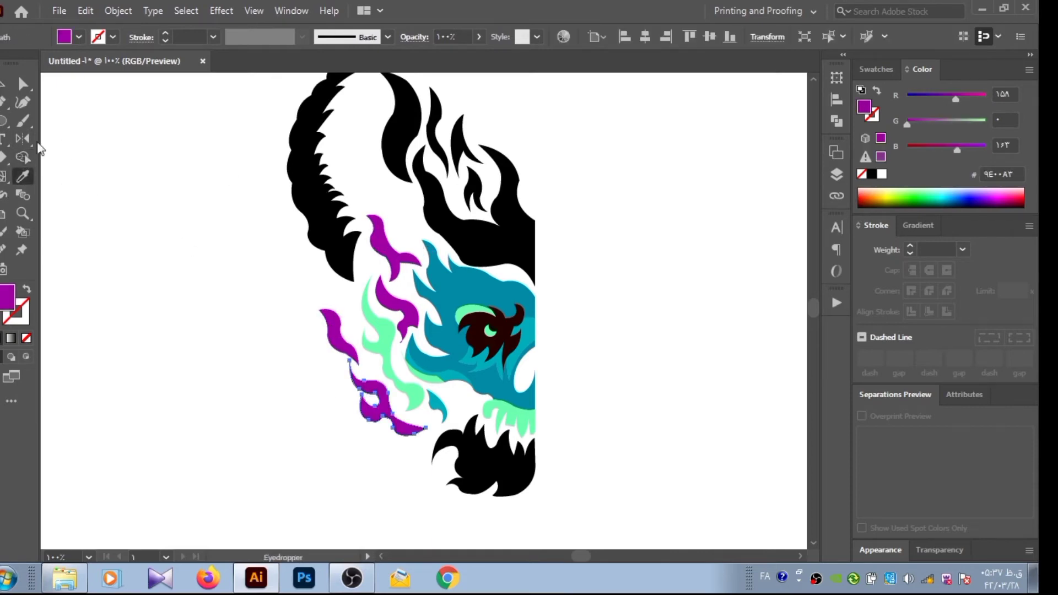
{"action": "key", "text": "v"}
{"action": "left_click", "coordinate": [83, 174]}
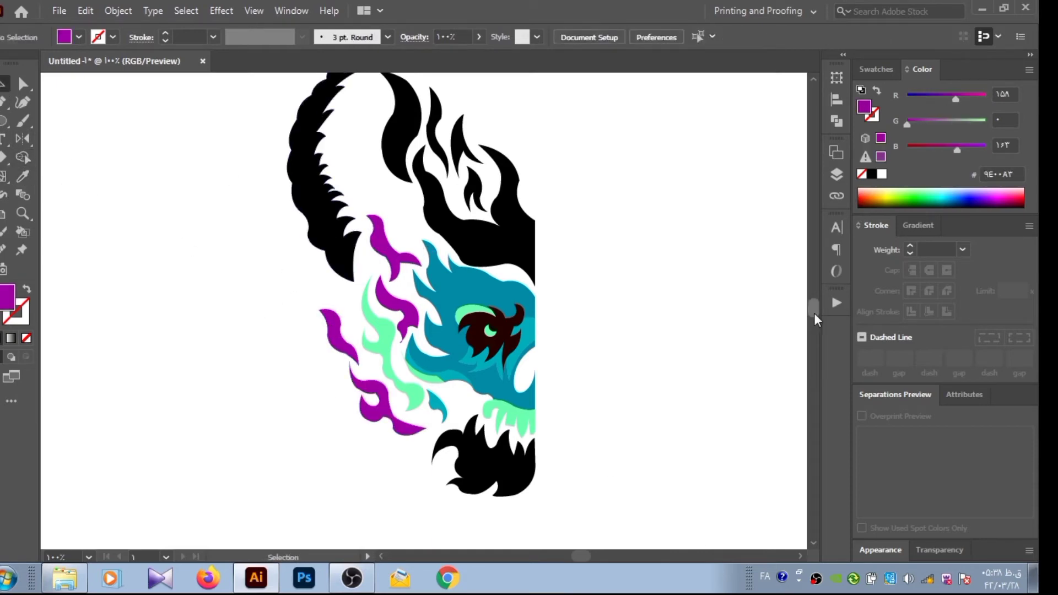
Recolour the upper-right flame and the thin top flame mint green.
{"action": "left_click", "coordinate": [503, 236]}
{"action": "key", "text": "i"}
{"action": "left_click", "coordinate": [381, 321]}
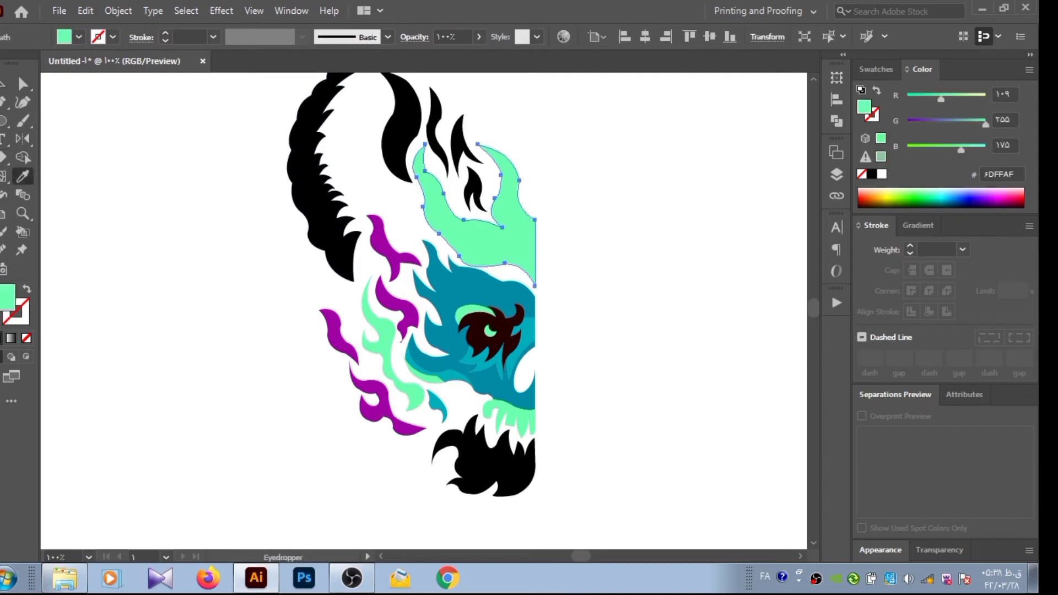
{"action": "key", "text": "v"}
{"action": "left_click", "coordinate": [132, 155]}
{"action": "left_click", "coordinate": [437, 105]}
{"action": "key", "text": "i"}
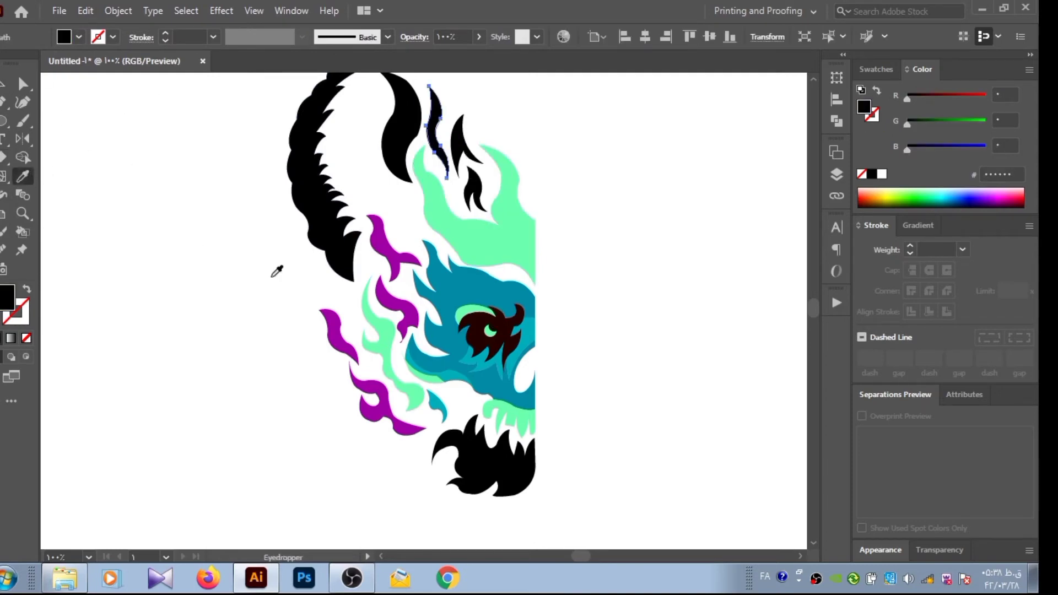
{"action": "left_click", "coordinate": [386, 320]}
Fill one small upper flame purple and the next small flame teal.
{"action": "left_click", "coordinate": [100, 147]}
{"action": "left_click", "coordinate": [475, 190]}
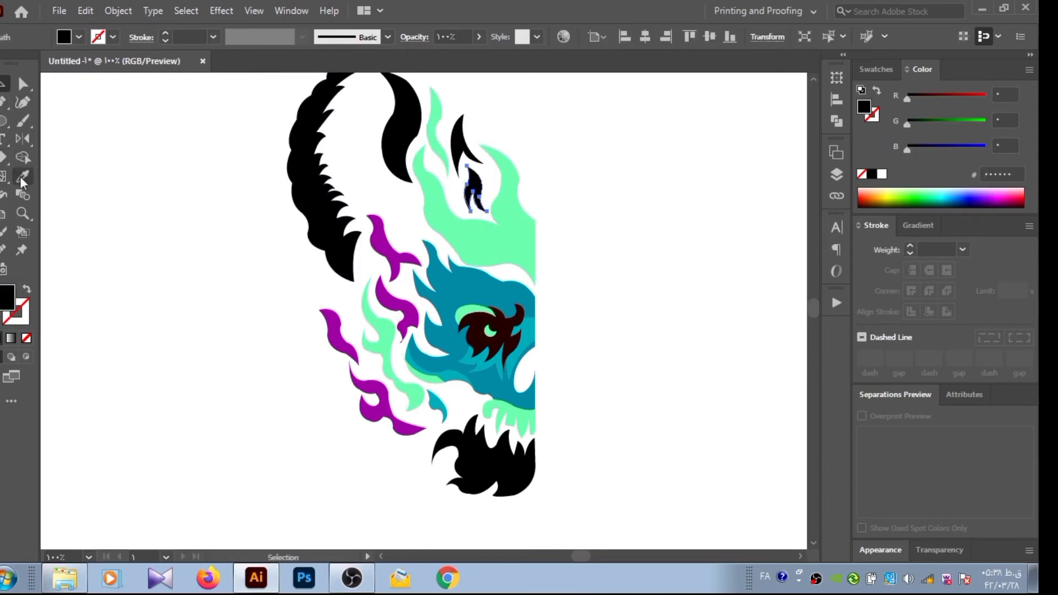
{"action": "key", "text": "i"}
{"action": "left_click", "coordinate": [389, 240]}
{"action": "key", "text": "v"}
{"action": "left_click", "coordinate": [105, 159]}
{"action": "left_click", "coordinate": [456, 157]}
{"action": "key", "text": "i"}
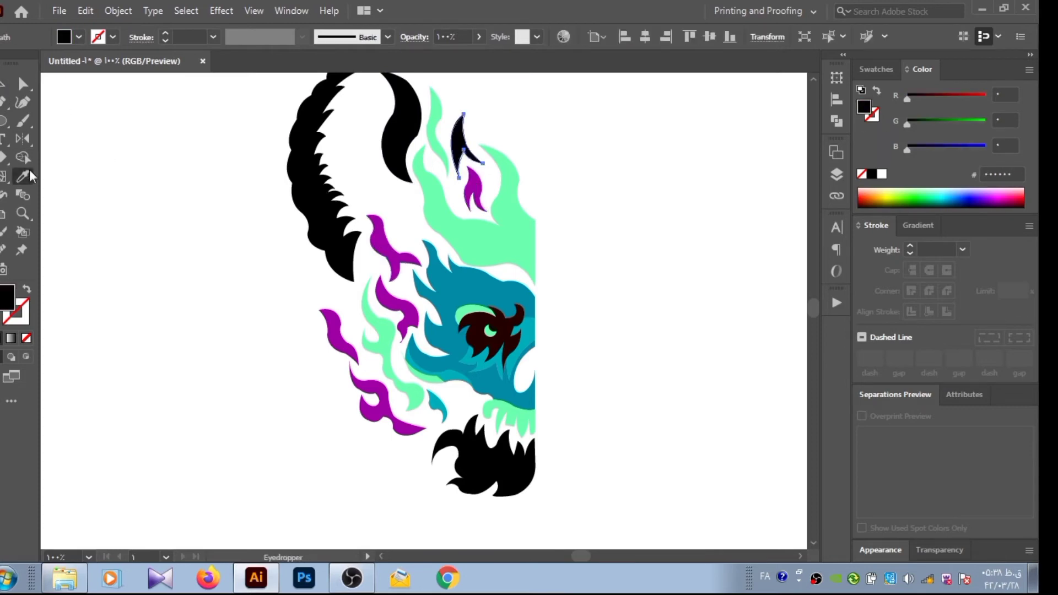
{"action": "left_click", "coordinate": [532, 330]}
Turn the inner black horn mint green.
{"action": "key", "text": "v"}
{"action": "left_click", "coordinate": [105, 124]}
{"action": "left_click", "coordinate": [401, 135]}
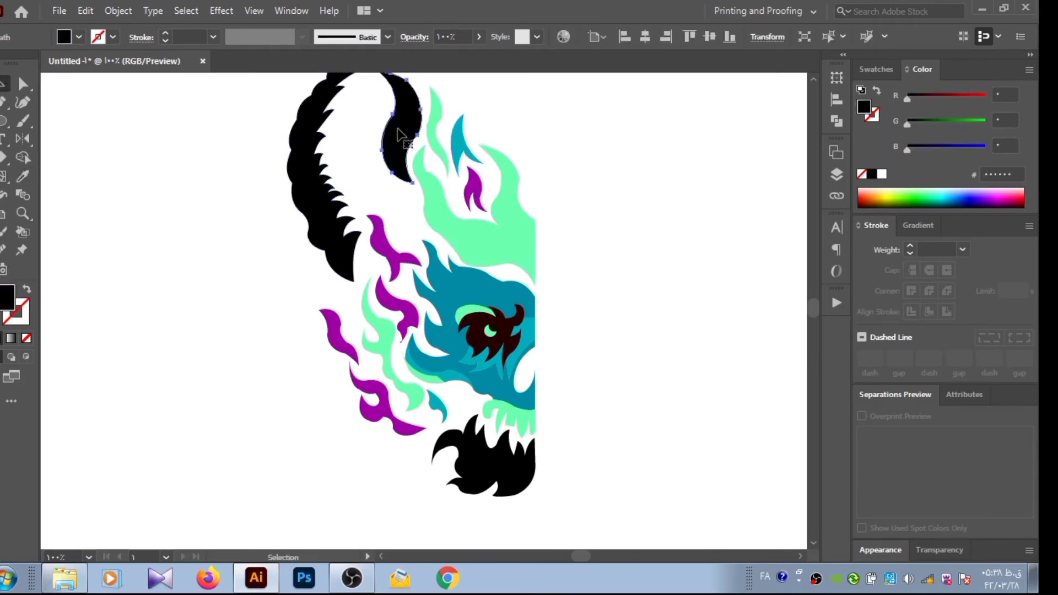
{"action": "left_click", "coordinate": [24, 175]}
{"action": "left_click", "coordinate": [485, 237]}
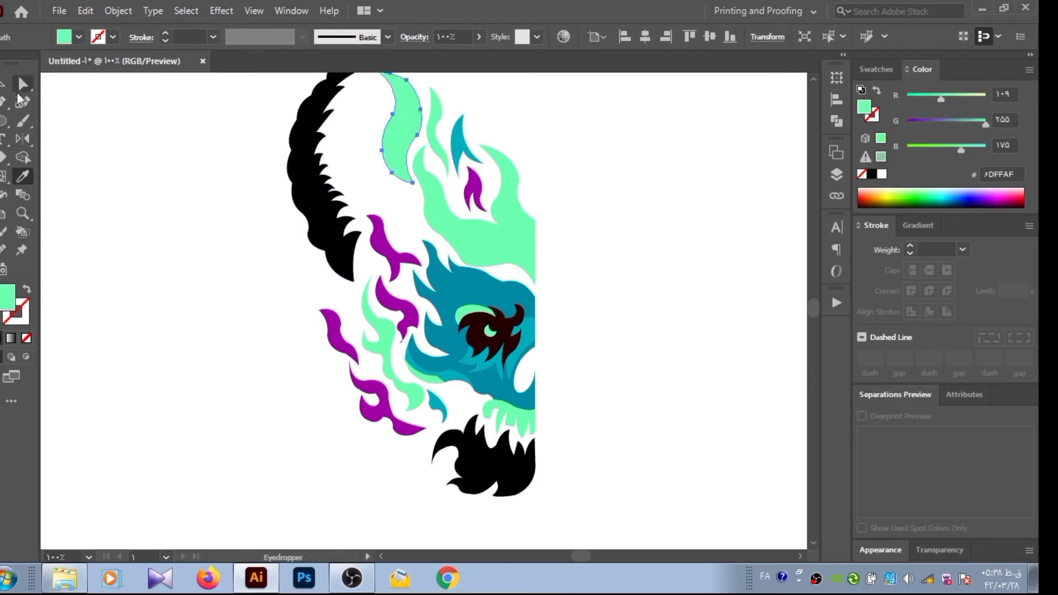
Recolour the black flames beneath the jaw teal.
{"action": "left_click", "coordinate": [93, 130]}
{"action": "left_click", "coordinate": [485, 469]}
{"action": "key", "text": "i"}
{"action": "left_click", "coordinate": [480, 287]}
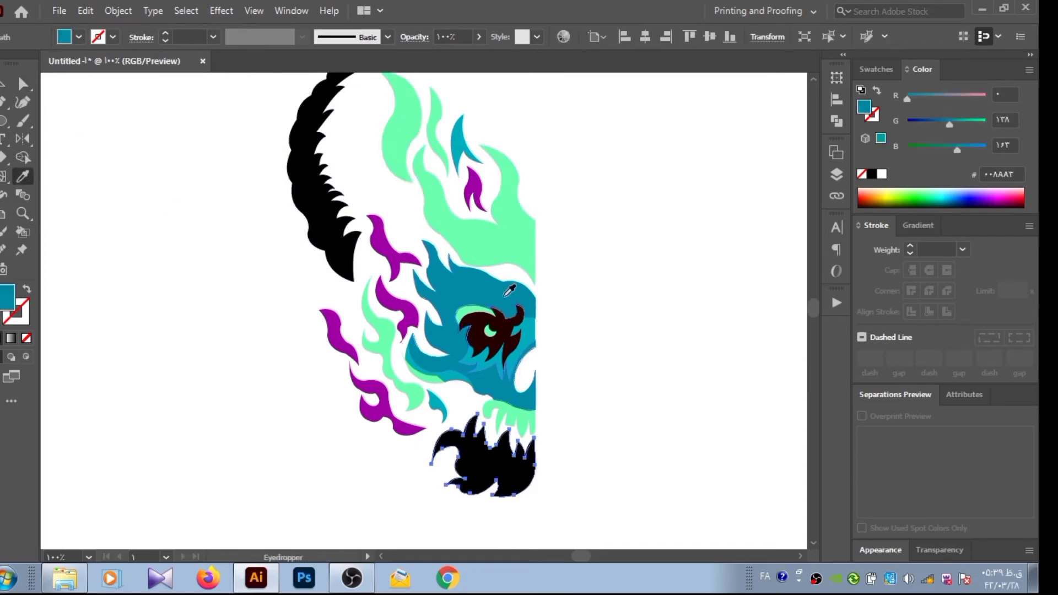
{"action": "key", "text": "v"}
{"action": "left_click", "coordinate": [152, 168]}
{"action": "scroll", "coordinate": [151, 168], "scroll_direction": "right", "scroll_amount": 3}
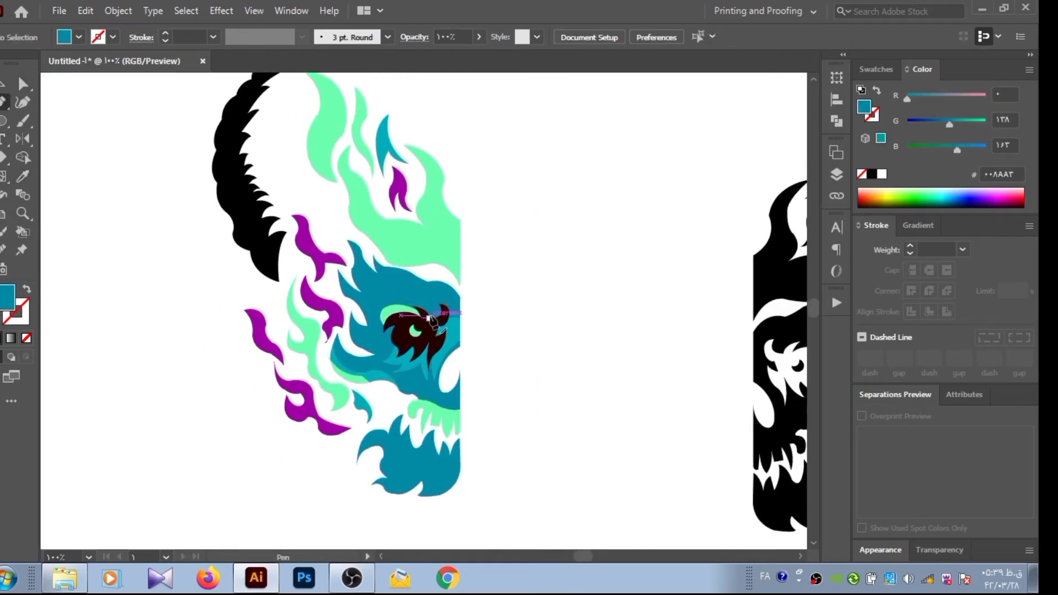
Draw a curved path across the bottom teal flames and merge the region with Shape Builder.
{"action": "mouse_move", "coordinate": [466, 454]}
{"action": "left_mouse_down"}
{"action": "mouse_move", "coordinate": [451, 482]}
{"action": "mouse_move", "coordinate": [430, 464]}
{"action": "mouse_move", "coordinate": [400, 481]}
{"action": "mouse_move", "coordinate": [388, 436]}
{"action": "mouse_move", "coordinate": [370, 453]}
{"action": "mouse_move", "coordinate": [353, 449]}
{"action": "left_mouse_up"}
{"action": "key", "text": "v"}
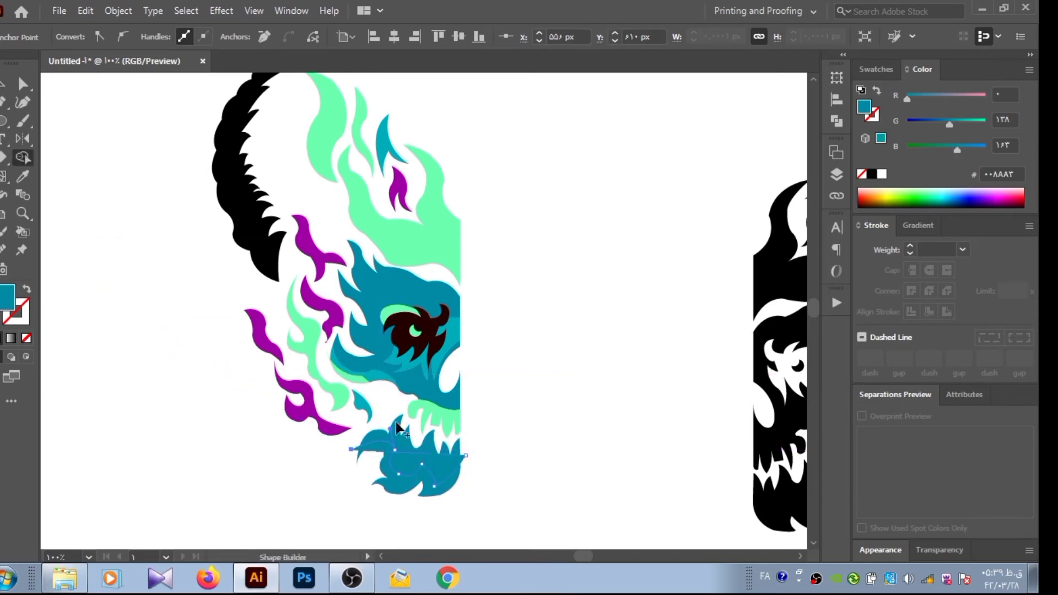
{"action": "key", "text": "ctrl+a"}
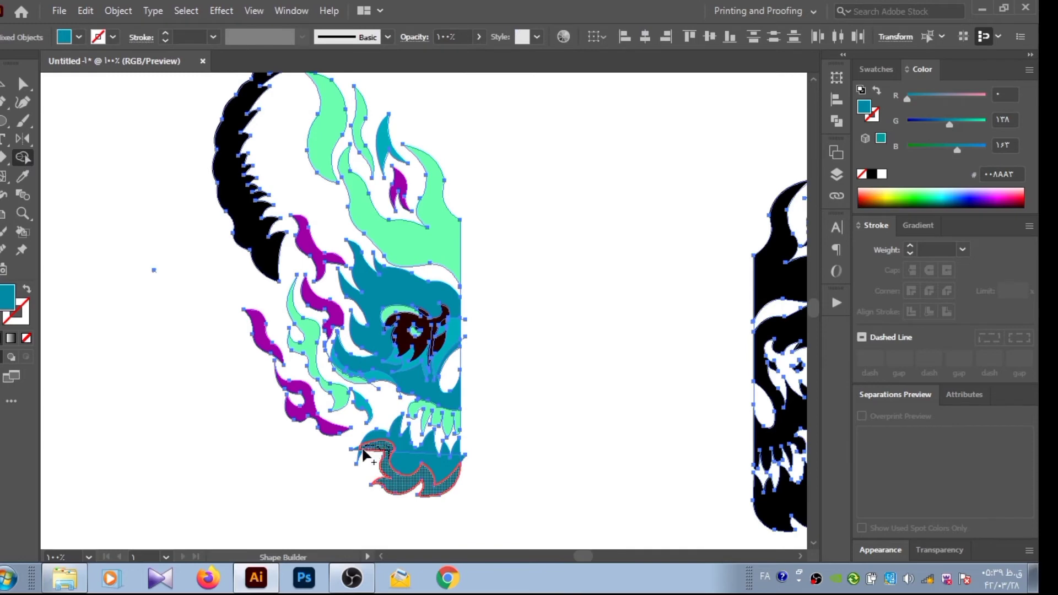
{"action": "left_click", "coordinate": [416, 485]}
{"action": "key", "text": "v"}
{"action": "key", "text": "ctrl+shift+a"}
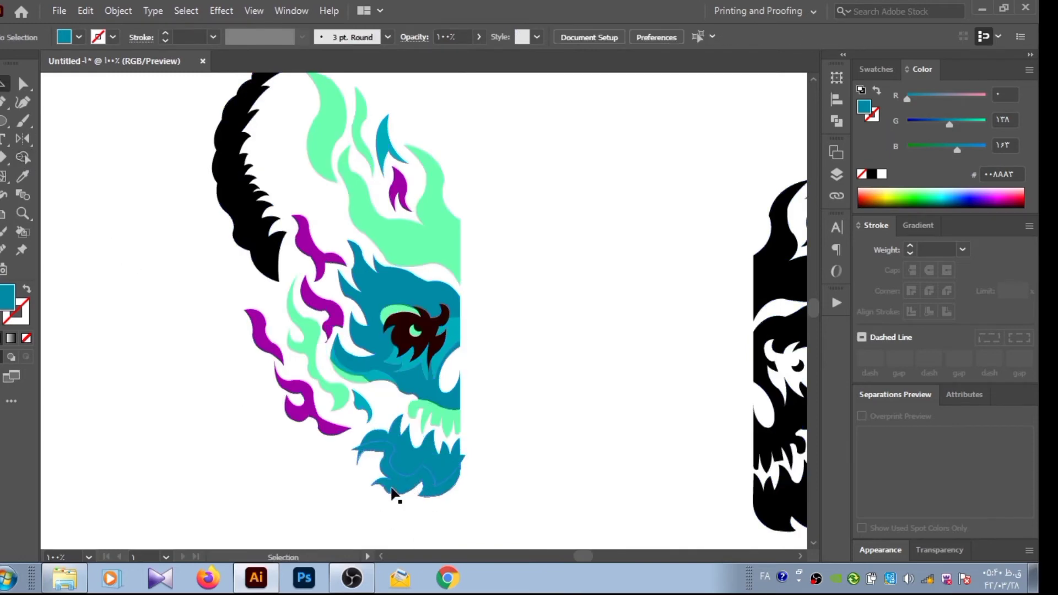
Try a lighter teal on the bottom flame shape, then undo it.
{"action": "left_click", "coordinate": [22, 177]}
{"action": "left_click", "coordinate": [419, 322]}
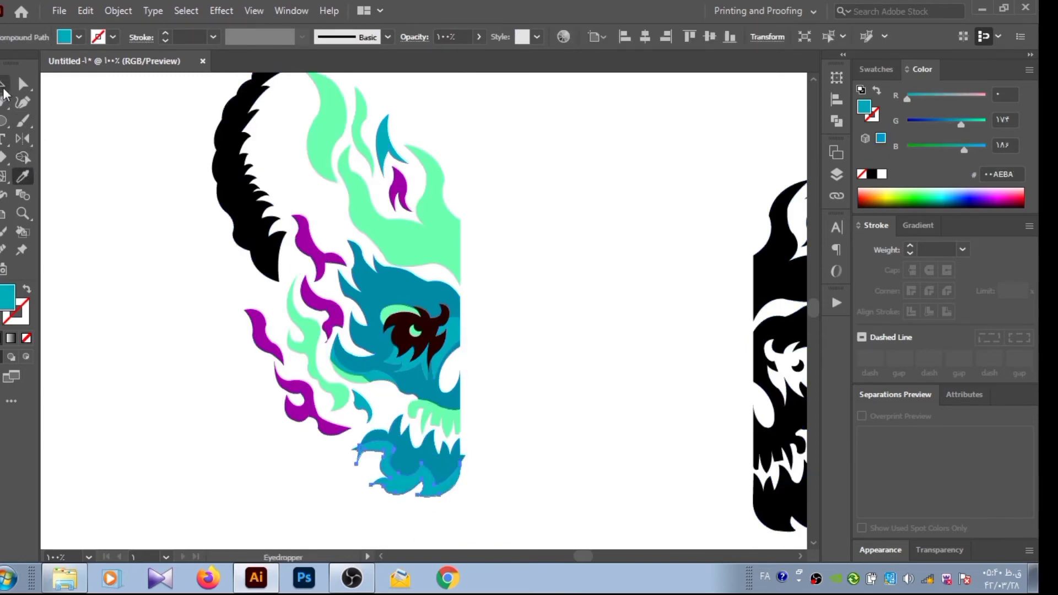
{"action": "key", "text": "v"}
{"action": "left_click", "coordinate": [325, 463]}
{"action": "key", "text": "ctrl+z"}
{"action": "key", "text": "ctrl+z"}
{"action": "left_click", "coordinate": [518, 469]}
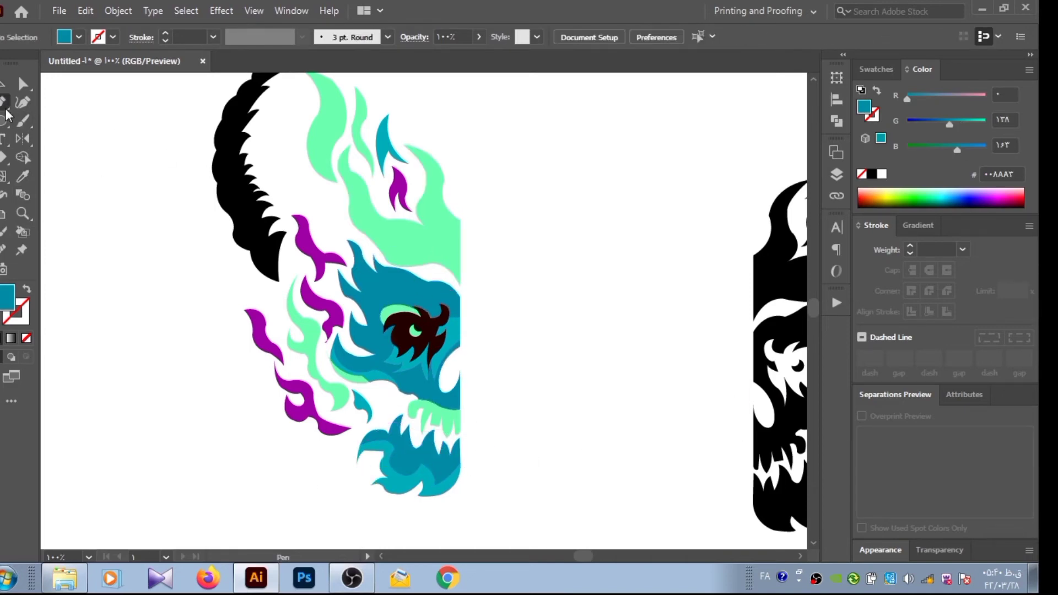
Pen-draw a curved brow path across the top of the teal face.
{"action": "left_click", "coordinate": [445, 282]}
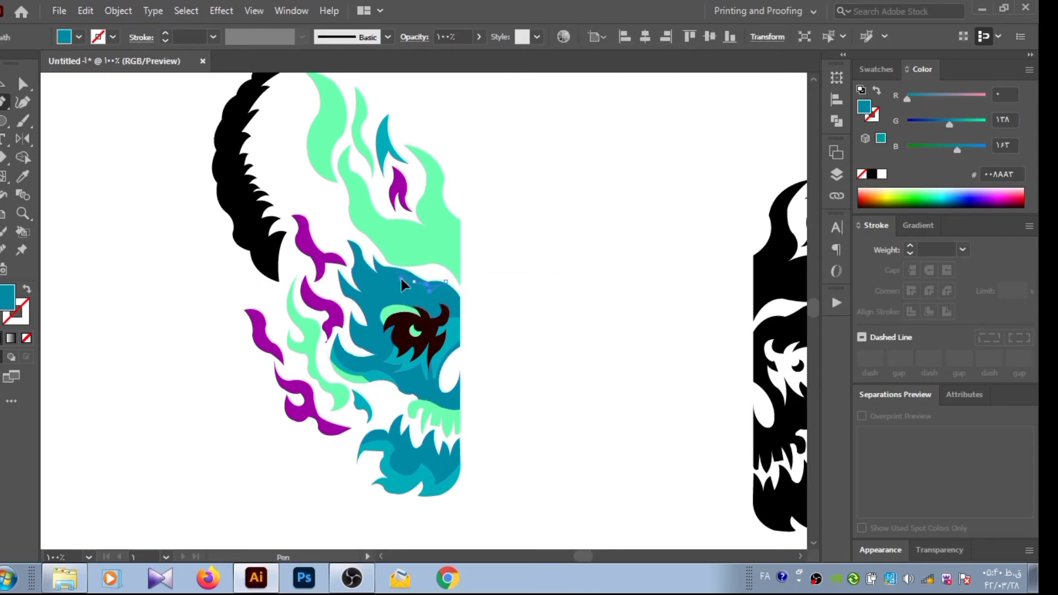
{"action": "mouse_move", "coordinate": [403, 280]}
{"action": "left_mouse_down"}
{"action": "mouse_move", "coordinate": [370, 286]}
{"action": "mouse_move", "coordinate": [357, 274]}
{"action": "left_mouse_up"}
{"action": "key", "text": "Escape"}
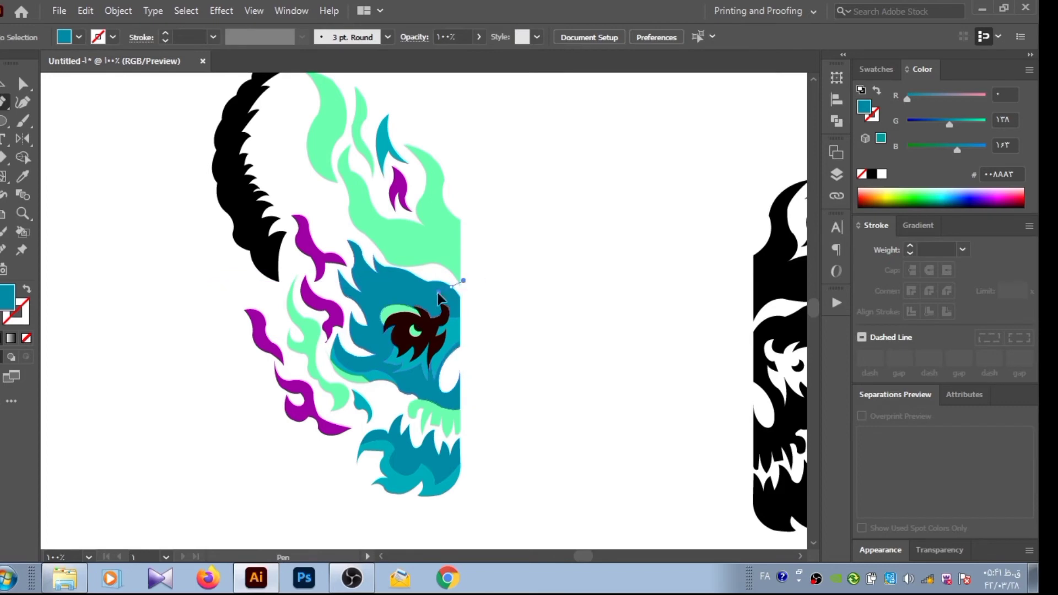
{"action": "left_click_drag", "start_coordinate": [423, 318], "coordinate": [425, 298]}
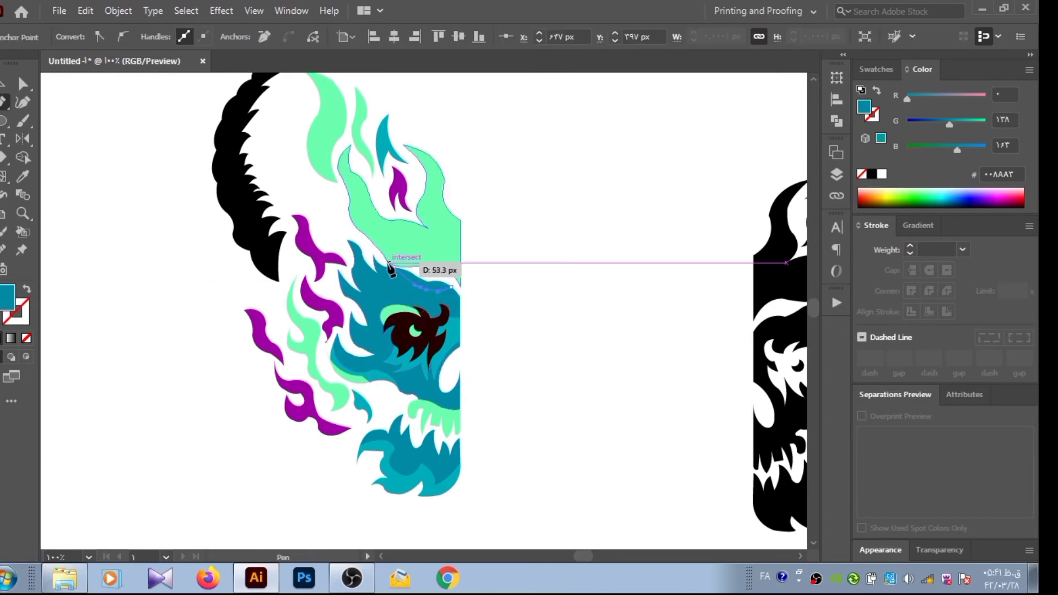
{"action": "mouse_move", "coordinate": [421, 291]}
{"action": "left_mouse_down"}
{"action": "mouse_move", "coordinate": [350, 279]}
{"action": "mouse_move", "coordinate": [123, 122]}
{"action": "left_mouse_up"}
Shape Builder the brow piece out and fill it mint green.
{"action": "left_click", "coordinate": [23, 158]}
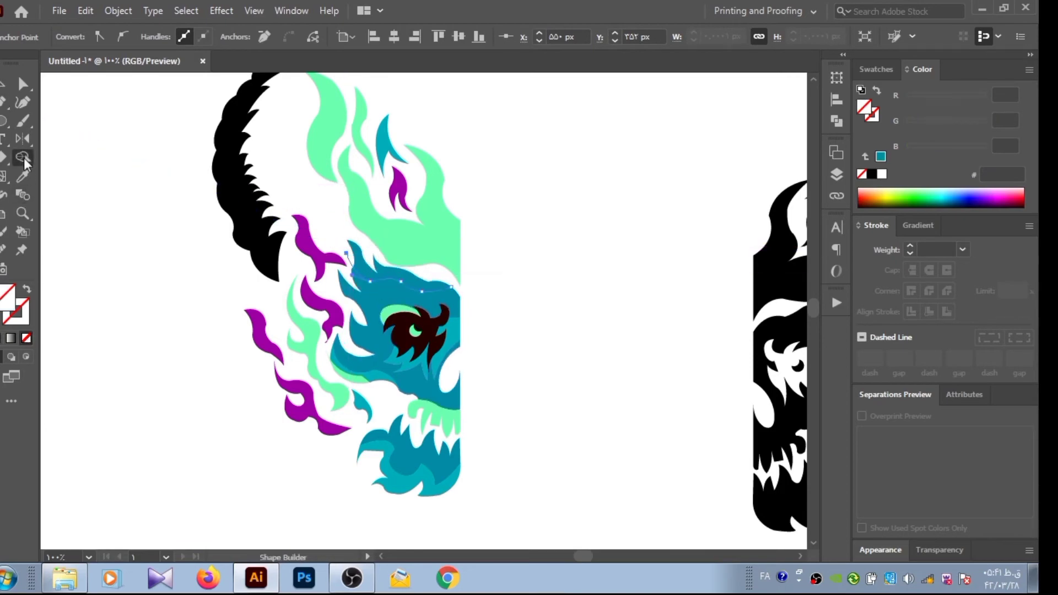
{"action": "key", "text": "ctrl+a"}
{"action": "left_click", "coordinate": [4, 83]}
{"action": "left_click", "coordinate": [74, 122]}
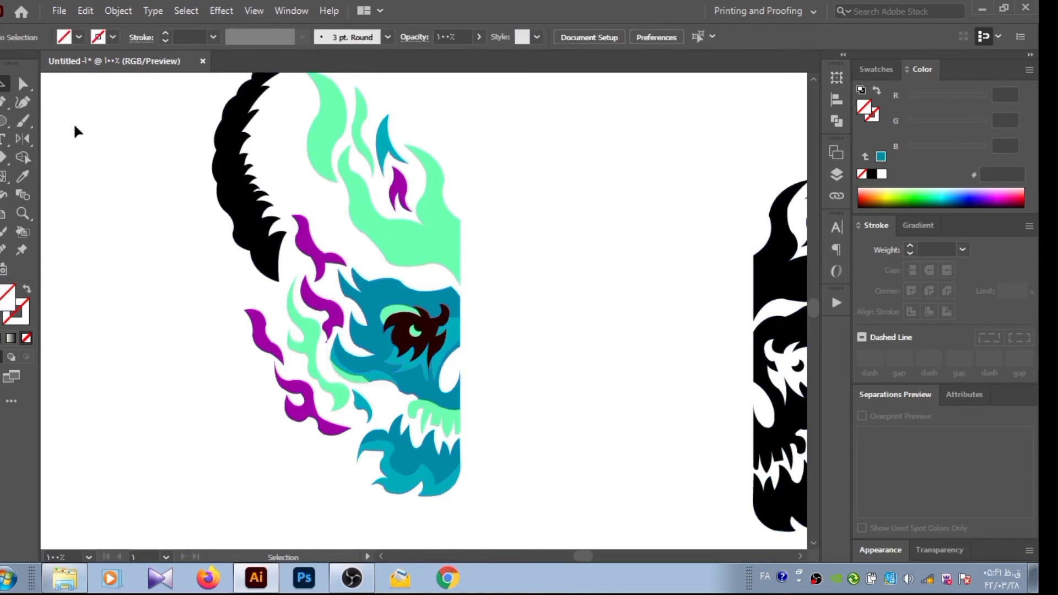
{"action": "left_click", "coordinate": [406, 277]}
{"action": "left_click", "coordinate": [25, 176]}
{"action": "left_click", "coordinate": [424, 232]}
{"action": "key", "text": "v"}
{"action": "left_click", "coordinate": [106, 121]}
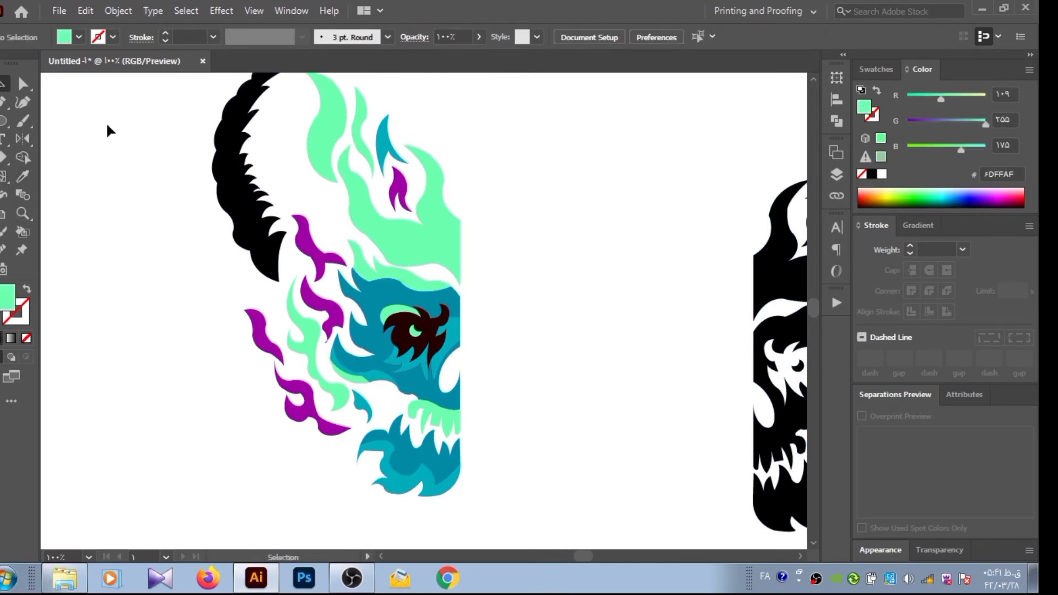
Draw a small unfilled ellipse at the nose and carve it into the skull with Shape Builder.
{"action": "left_click", "coordinate": [3, 124]}
{"action": "left_click_drag", "start_coordinate": [445, 398], "coordinate": [472, 365]}
{"action": "left_click", "coordinate": [26, 338]}
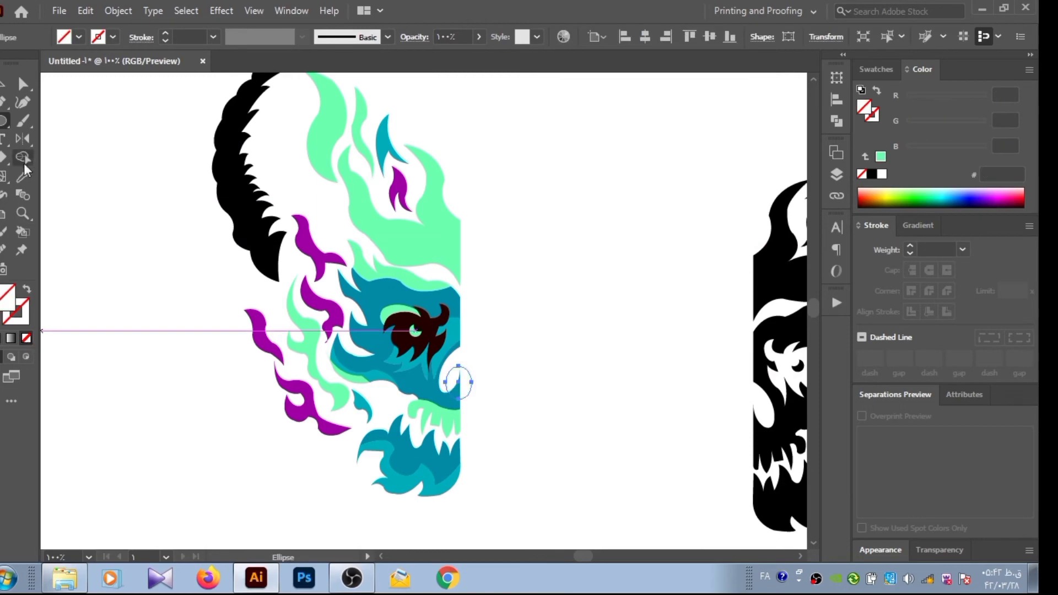
{"action": "left_click", "coordinate": [24, 162]}
{"action": "key", "text": "ctrl+a"}
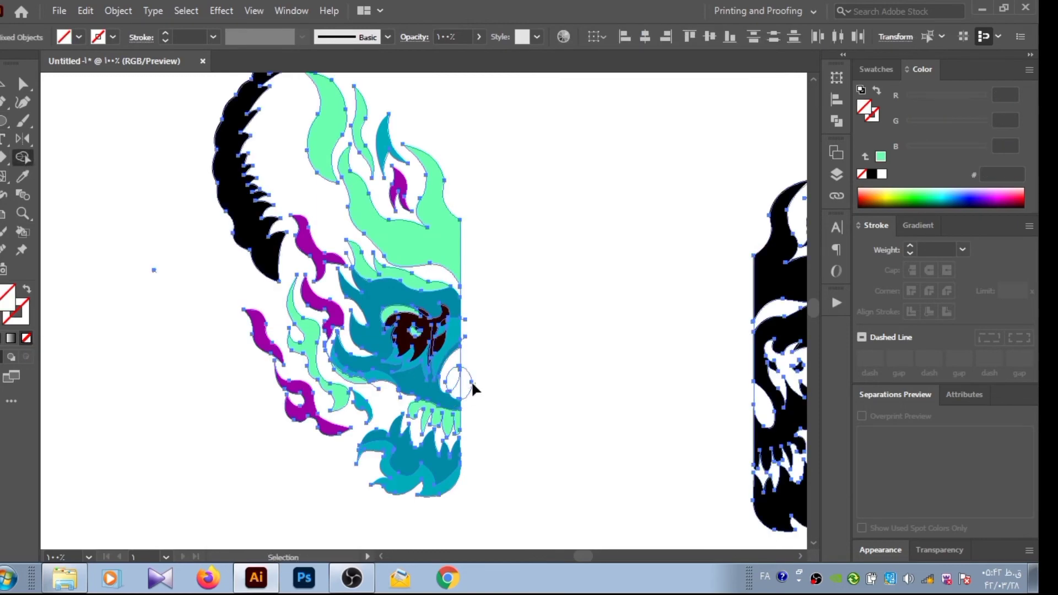
{"action": "left_click", "coordinate": [454, 377], "text": "alt"}
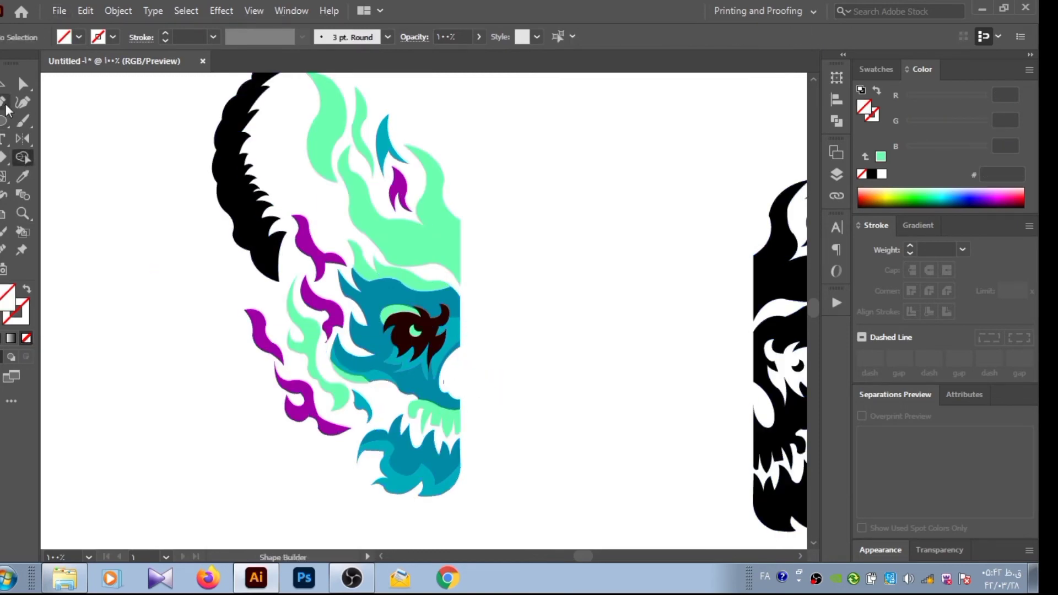
Eyedropper the light green onto the new nose piece.
{"action": "key", "text": "ctrl+a"}
{"action": "key", "text": "v"}
{"action": "key", "text": "ctrl+shift+a"}
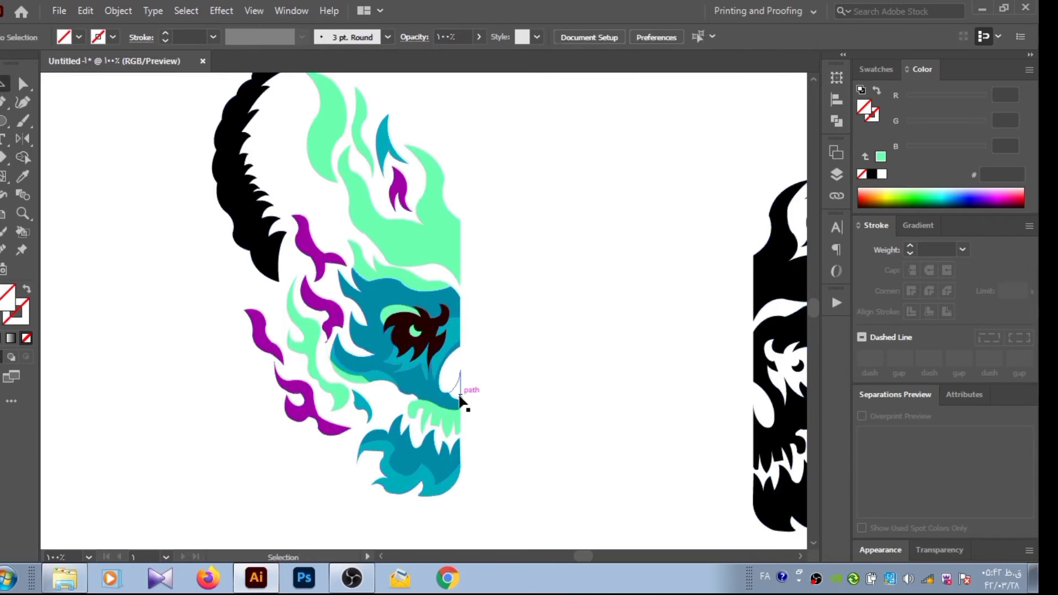
{"action": "left_click", "coordinate": [460, 398]}
{"action": "left_click", "coordinate": [29, 177]}
{"action": "left_click", "coordinate": [432, 400]}
{"action": "key", "text": "v"}
{"action": "left_click", "coordinate": [68, 130]}
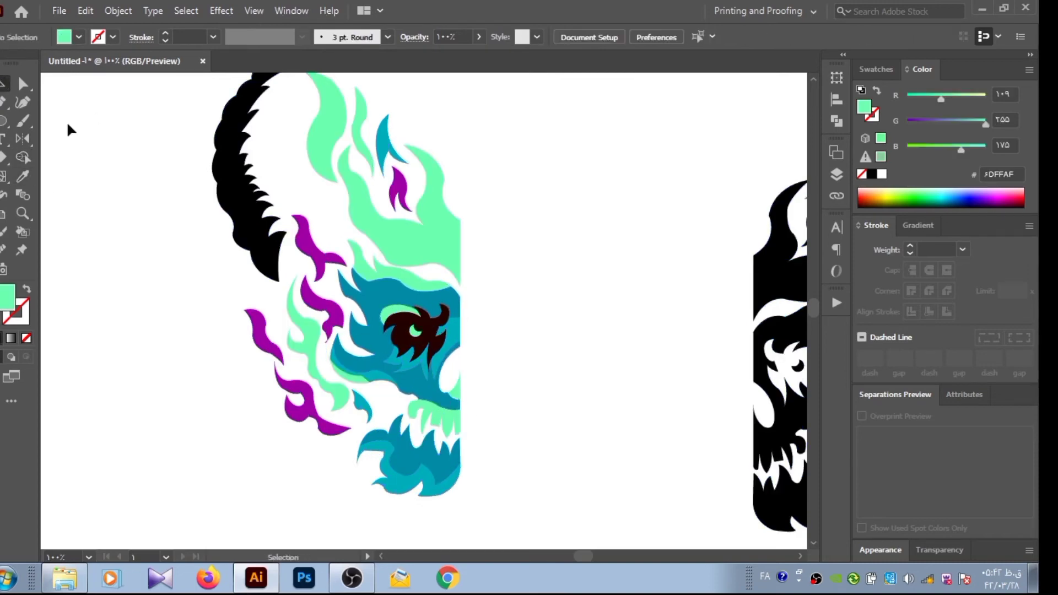
Fill the black horn orange from the Color panel spectrum.
{"action": "left_click", "coordinate": [221, 182]}
{"action": "left_click_drag", "start_coordinate": [1010, 194], "coordinate": [996, 193]}
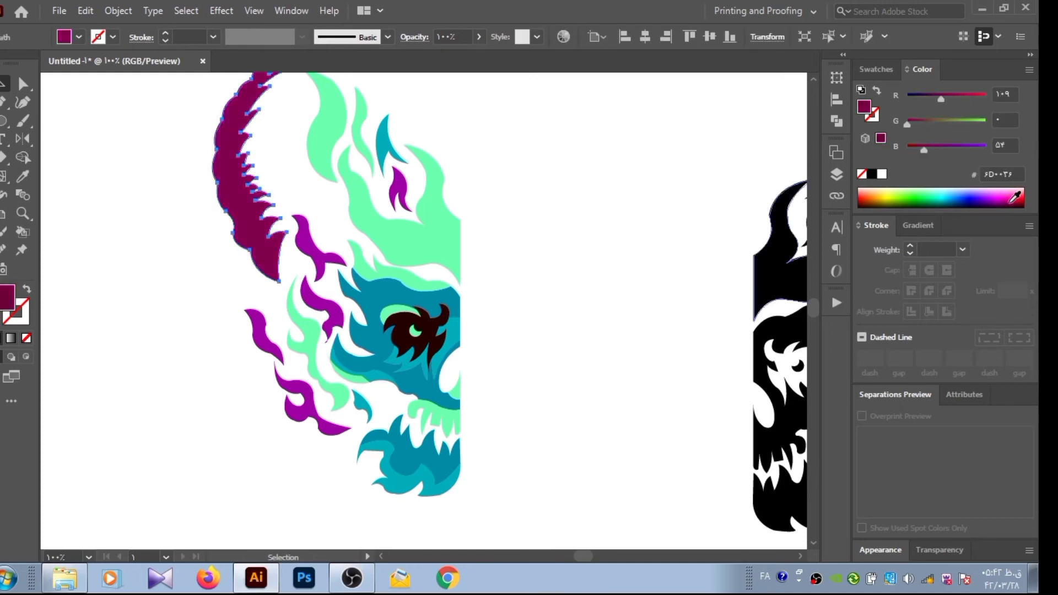
{"action": "left_click", "coordinate": [876, 193]}
{"action": "left_click", "coordinate": [554, 257]}
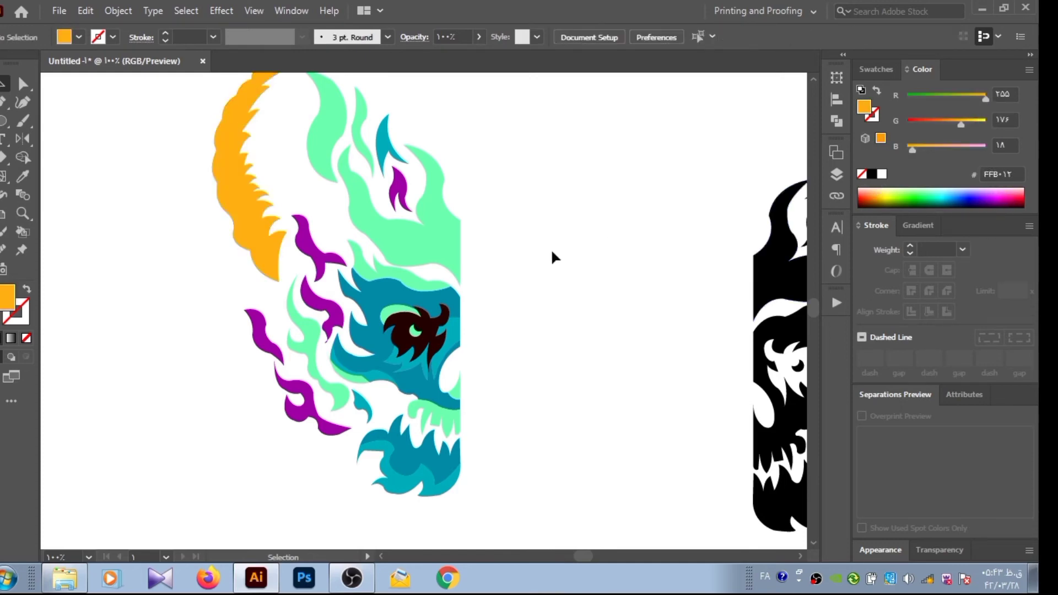
Pen-trace a jagged flame outline up the horn's inner edge toward the tip.
{"action": "left_click", "coordinate": [285, 243]}
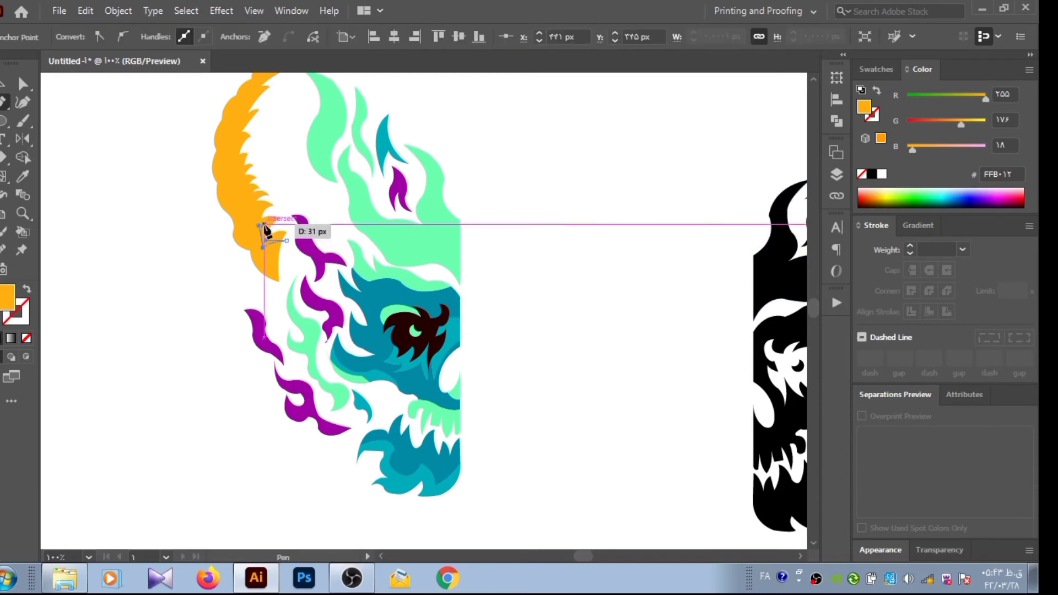
{"action": "mouse_move", "coordinate": [250, 216]}
{"action": "left_mouse_down"}
{"action": "mouse_move", "coordinate": [248, 229]}
{"action": "mouse_move", "coordinate": [246, 205]}
{"action": "left_mouse_up"}
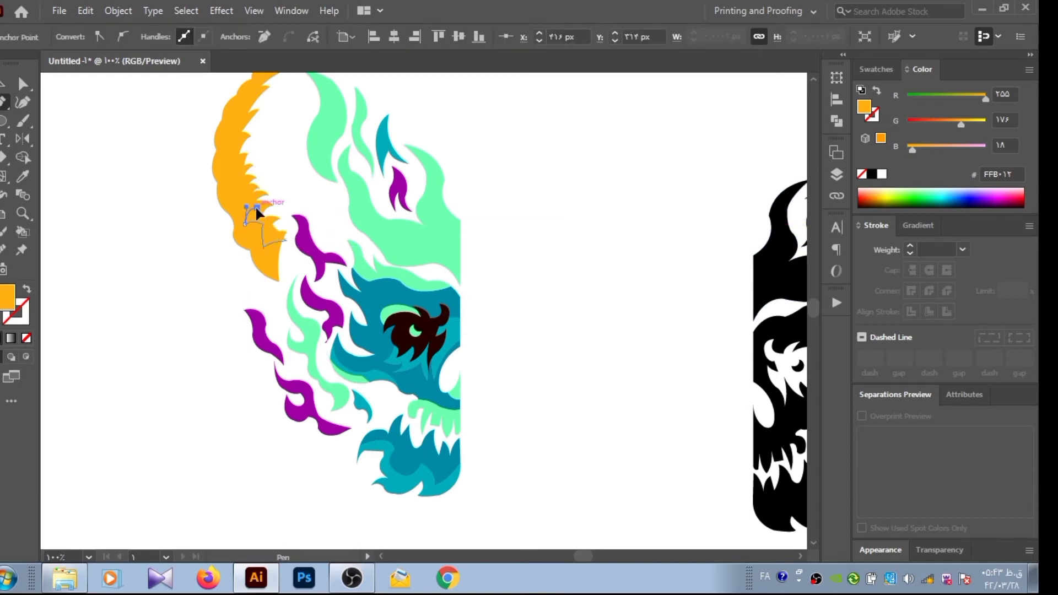
{"action": "mouse_move", "coordinate": [233, 164]}
{"action": "left_mouse_down"}
{"action": "mouse_move", "coordinate": [243, 185]}
{"action": "mouse_move", "coordinate": [237, 156]}
{"action": "mouse_move", "coordinate": [221, 170]}
{"action": "mouse_move", "coordinate": [224, 160]}
{"action": "left_mouse_up"}
{"action": "left_click_drag", "start_coordinate": [235, 119], "coordinate": [236, 100]}
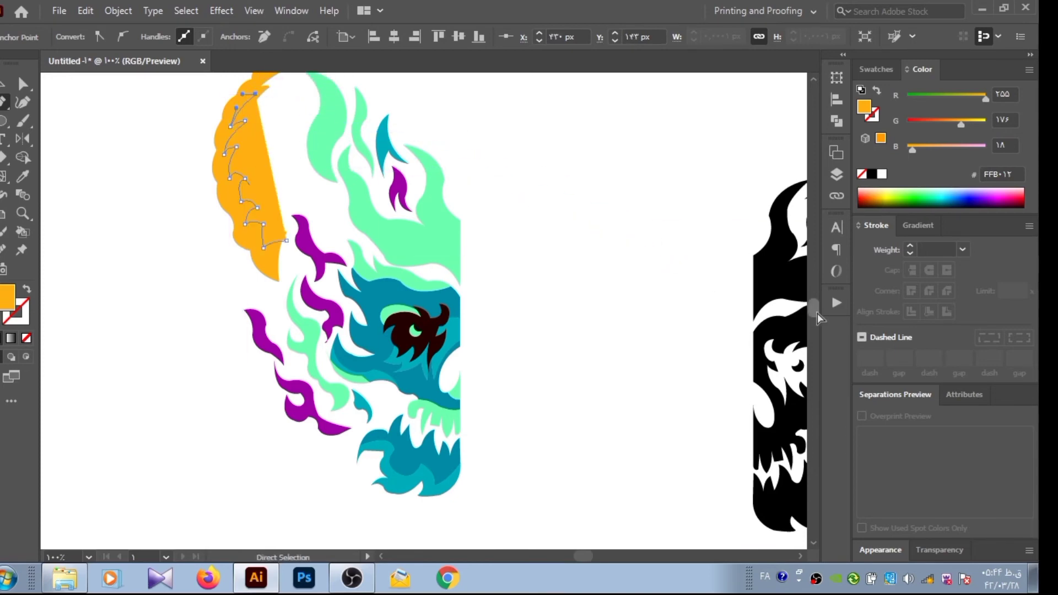
{"action": "scroll", "coordinate": [819, 313], "scroll_direction": "up", "scroll_amount": 5}
{"action": "mouse_move", "coordinate": [243, 229]}
{"action": "left_mouse_down"}
{"action": "mouse_move", "coordinate": [232, 244]}
{"action": "mouse_move", "coordinate": [237, 214]}
{"action": "mouse_move", "coordinate": [265, 217]}
{"action": "mouse_move", "coordinate": [257, 215]}
{"action": "mouse_move", "coordinate": [344, 161]}
{"action": "left_mouse_up"}
Close the flame path past the horn tip and split out the inner flame with Shape Builder.
{"action": "key", "text": "a"}
{"action": "key", "text": "p"}
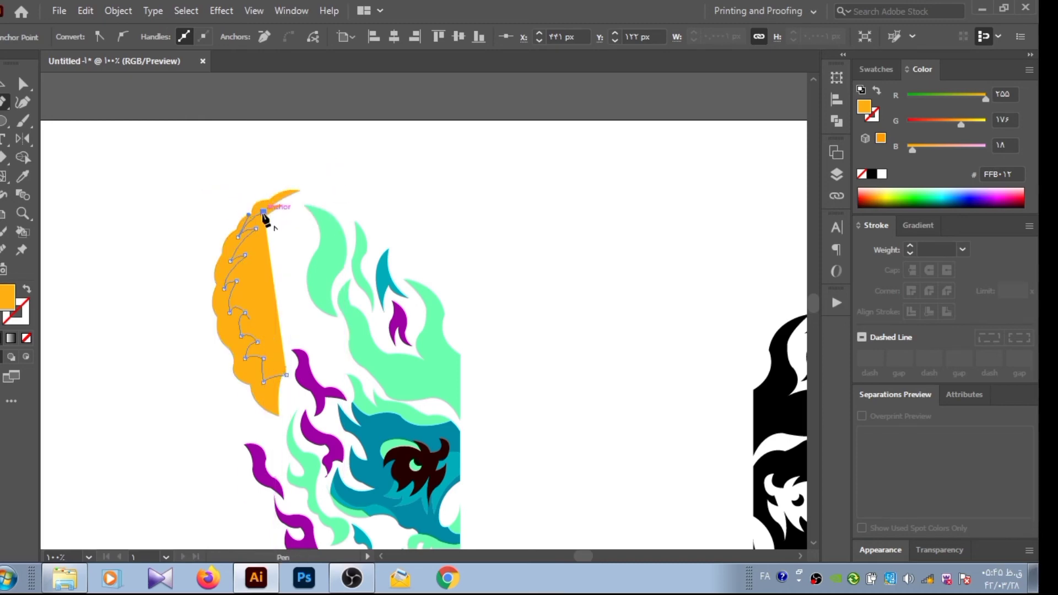
{"action": "left_click", "coordinate": [265, 216]}
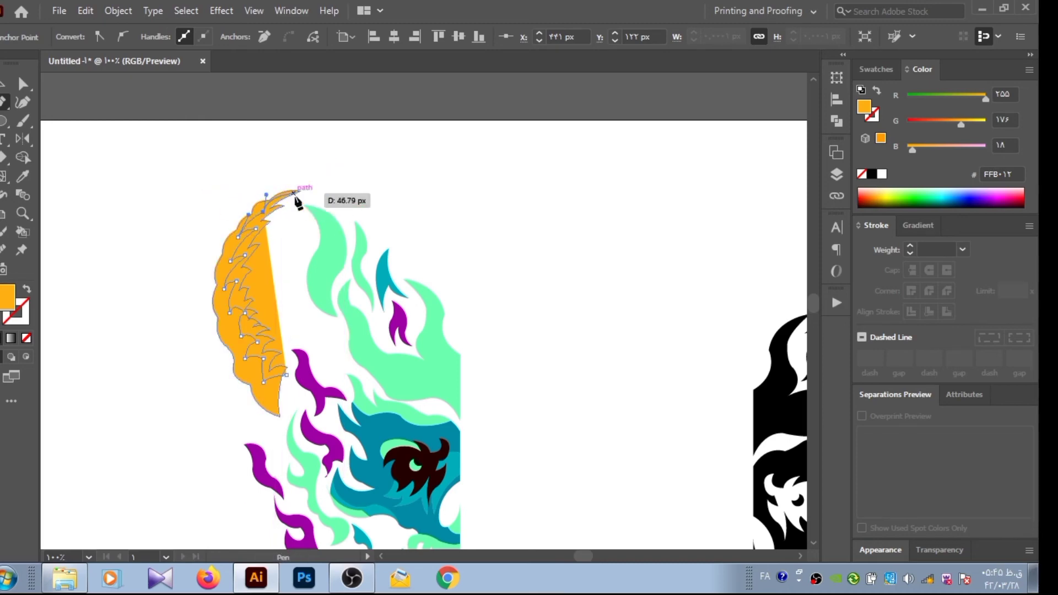
{"action": "left_click_drag", "start_coordinate": [313, 183], "coordinate": [27, 338]}
{"action": "left_click", "coordinate": [28, 338]}
{"action": "left_click", "coordinate": [24, 159]}
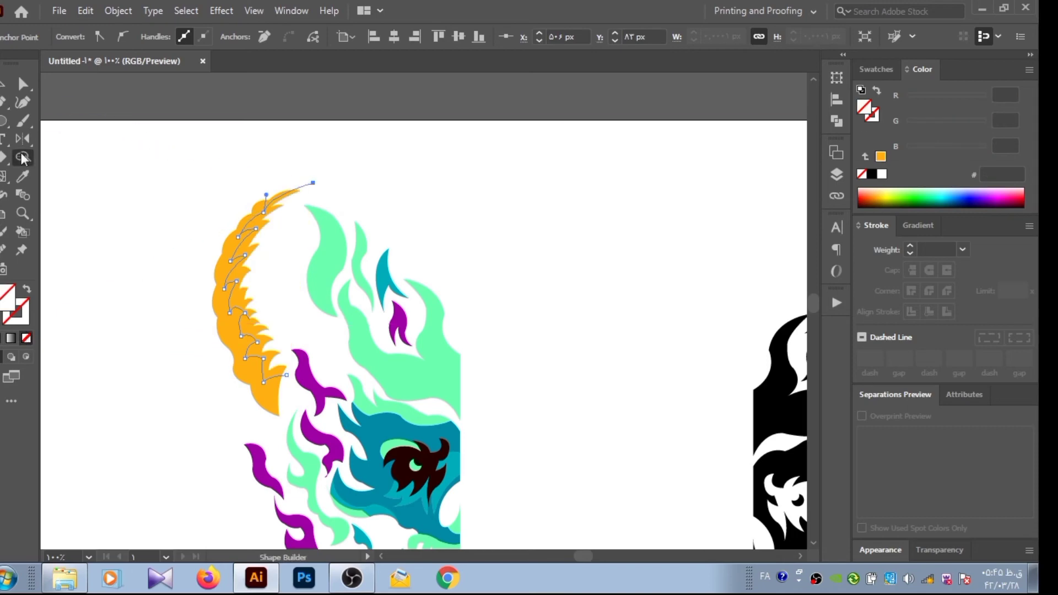
{"action": "key", "text": "ctrl+a"}
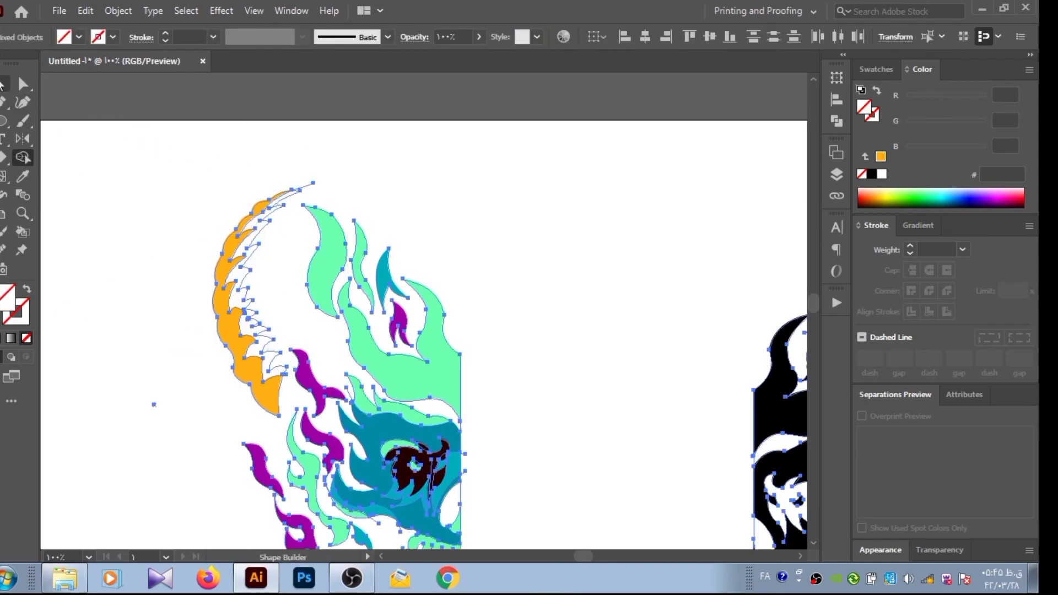
{"action": "key", "text": "v"}
{"action": "left_click", "coordinate": [254, 238]}
Try red-orange and pale shades, settling on yellow for the inner horn flame.
{"action": "left_click", "coordinate": [868, 201]}
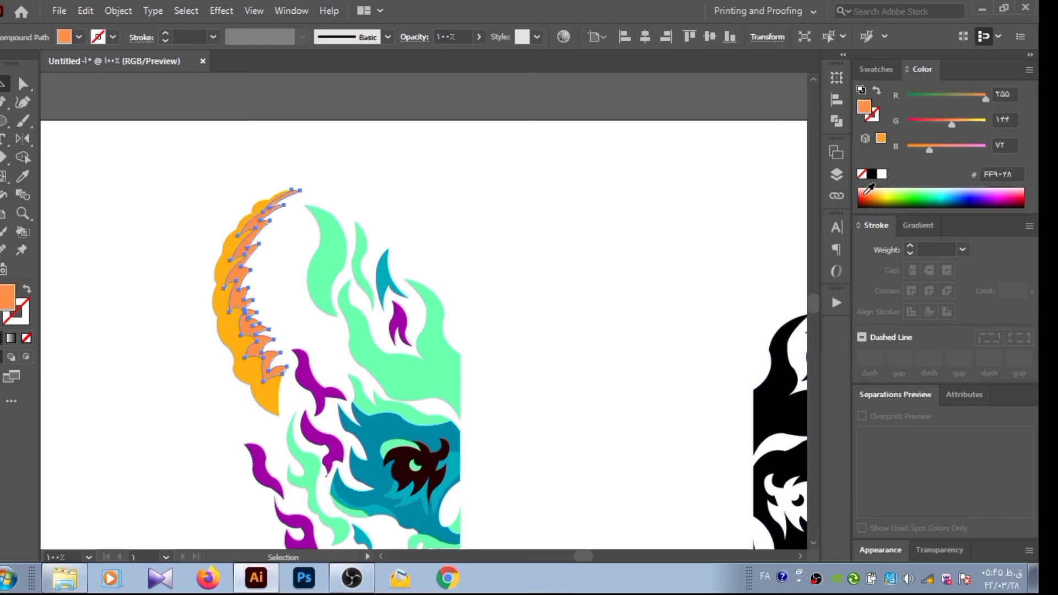
{"action": "left_click", "coordinate": [597, 273]}
{"action": "scroll", "coordinate": [816, 320], "scroll_direction": "down", "scroll_amount": 3}
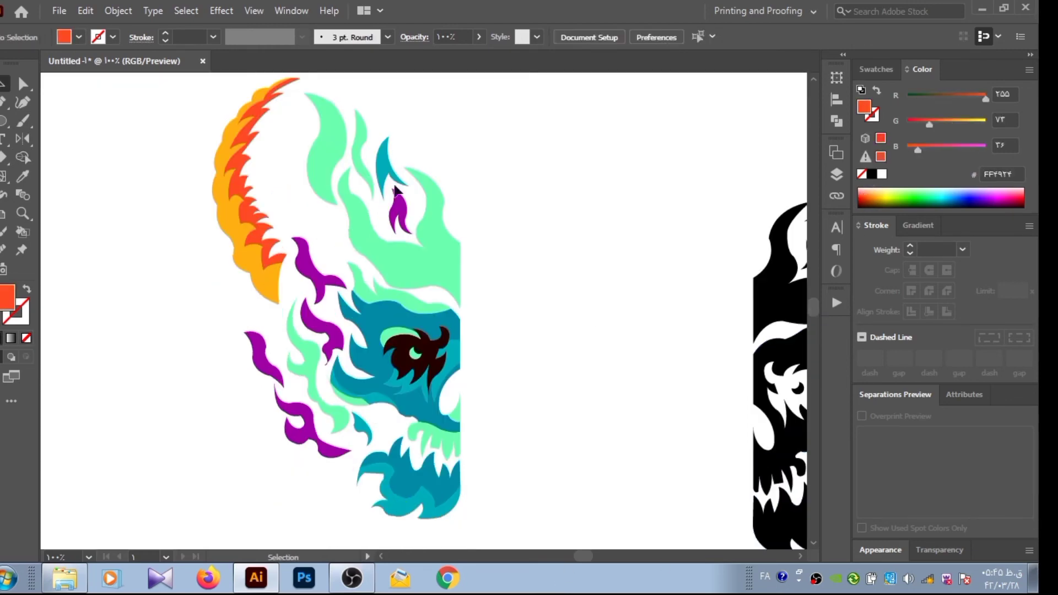
{"action": "left_click", "coordinate": [259, 132]}
{"action": "left_click", "coordinate": [888, 188]}
{"action": "left_click", "coordinate": [595, 188]}
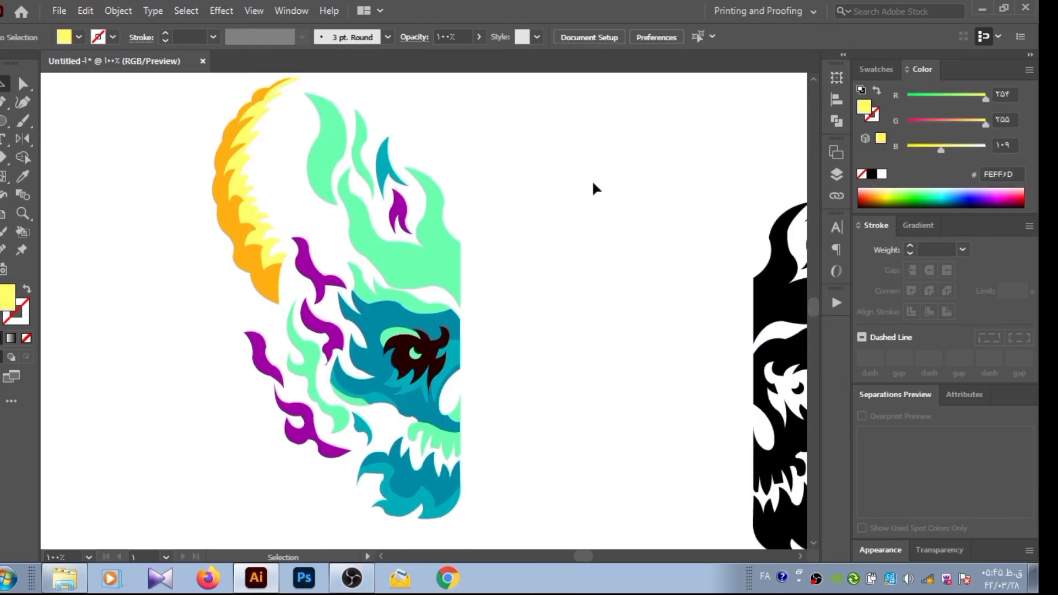
{"action": "left_click", "coordinate": [254, 137]}
{"action": "left_click_drag", "start_coordinate": [882, 191], "coordinate": [887, 189]}
{"action": "left_click", "coordinate": [583, 186]}
{"action": "left_click", "coordinate": [259, 193]}
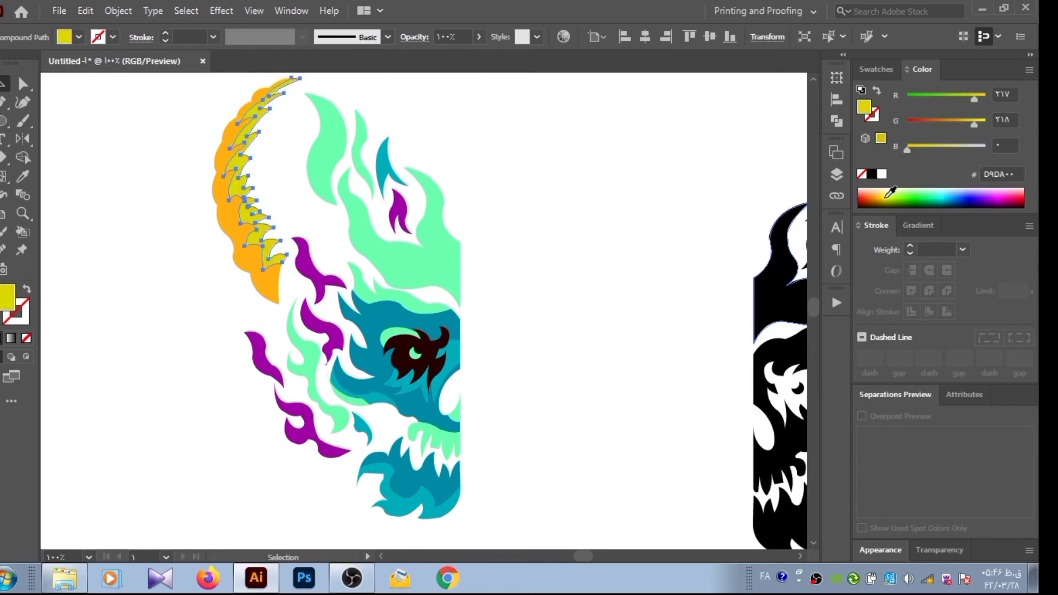
Pen-draw a small curved flame just below the left horn.
{"action": "left_click", "coordinate": [597, 198]}
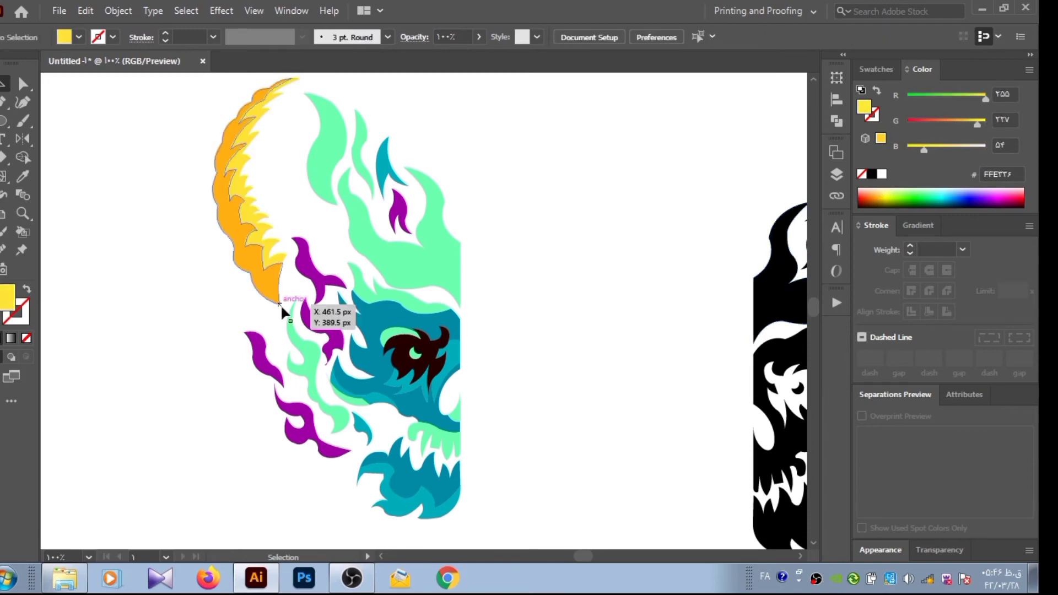
{"action": "left_click", "coordinate": [4, 104]}
{"action": "mouse_move", "coordinate": [229, 289]}
{"action": "left_mouse_down"}
{"action": "mouse_move", "coordinate": [247, 330]}
{"action": "mouse_move", "coordinate": [259, 317]}
{"action": "left_mouse_up"}
{"action": "key", "text": "v"}
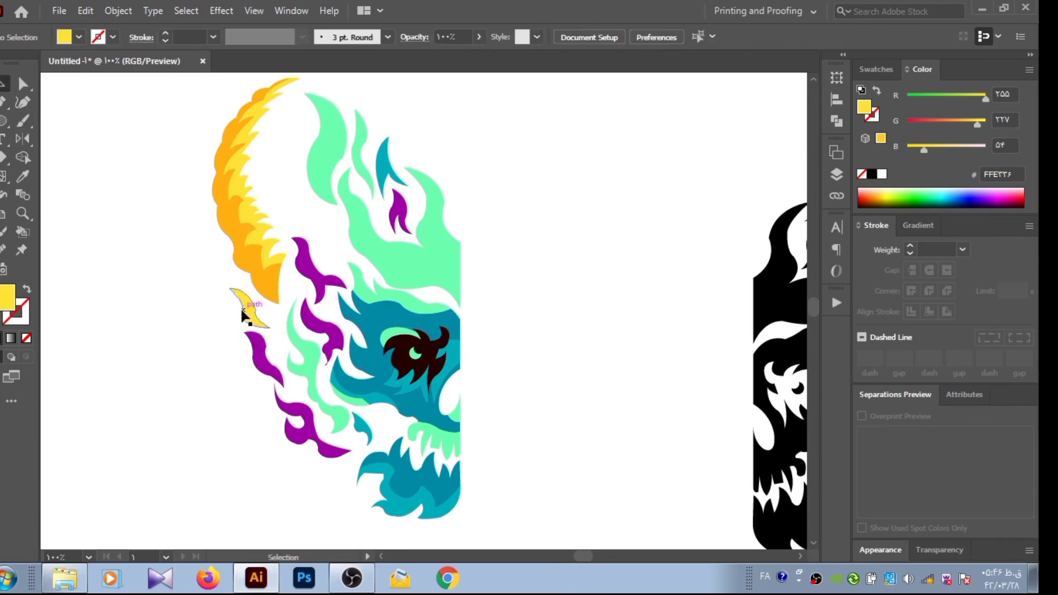
{"action": "left_click", "coordinate": [320, 396]}
Fill the new flame mint green and darken the teal shapes around the eye and jaw.
{"action": "key", "text": "v"}
{"action": "left_click", "coordinate": [105, 173]}
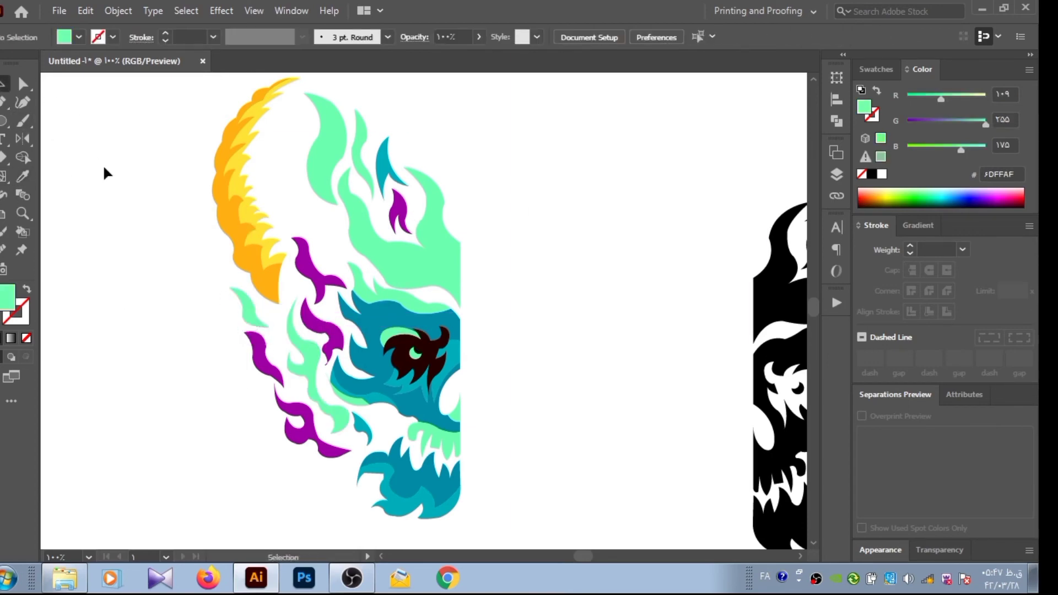
{"action": "left_click", "coordinate": [436, 383]}
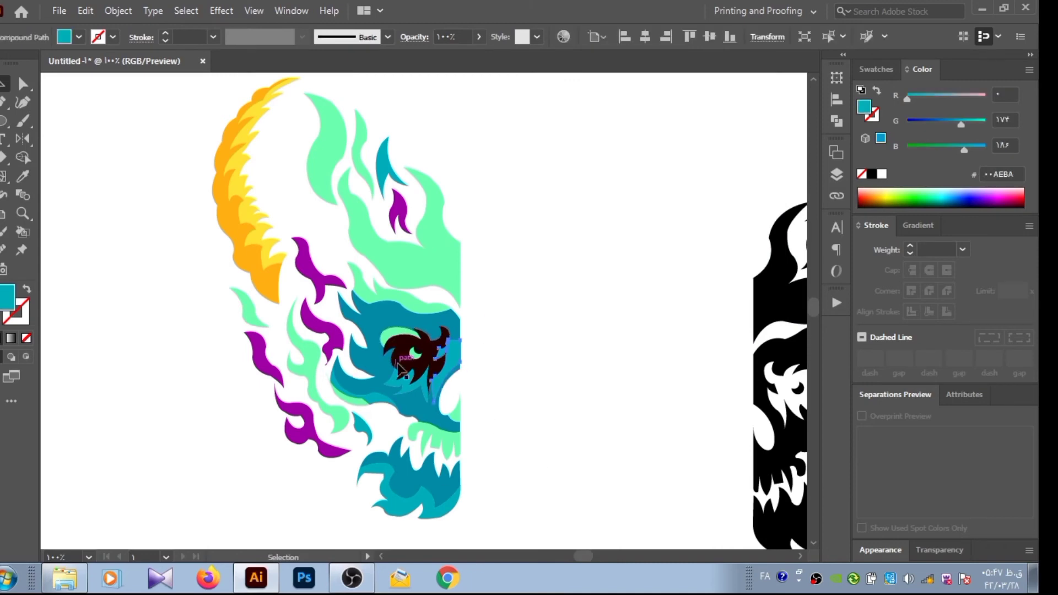
{"action": "left_click", "coordinate": [386, 480], "text": "shift"}
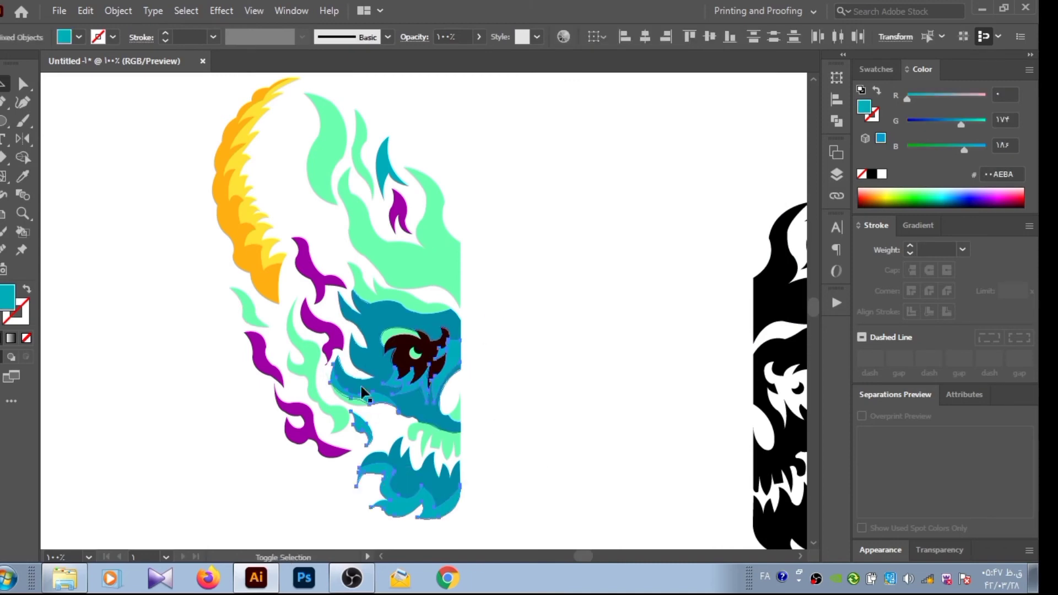
{"action": "left_click_drag", "start_coordinate": [944, 189], "coordinate": [957, 194]}
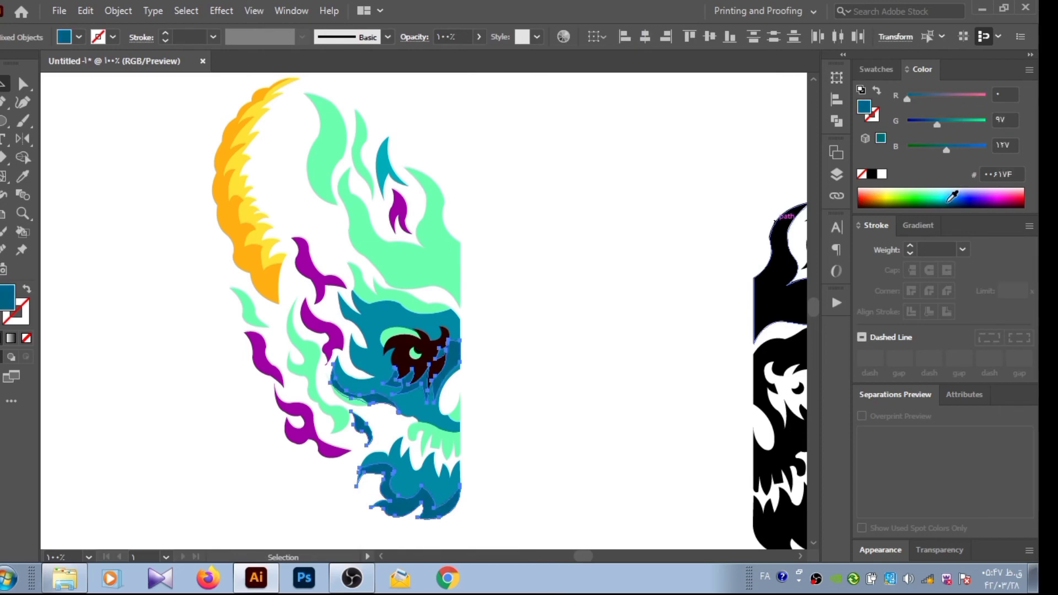
{"action": "left_click", "coordinate": [601, 254]}
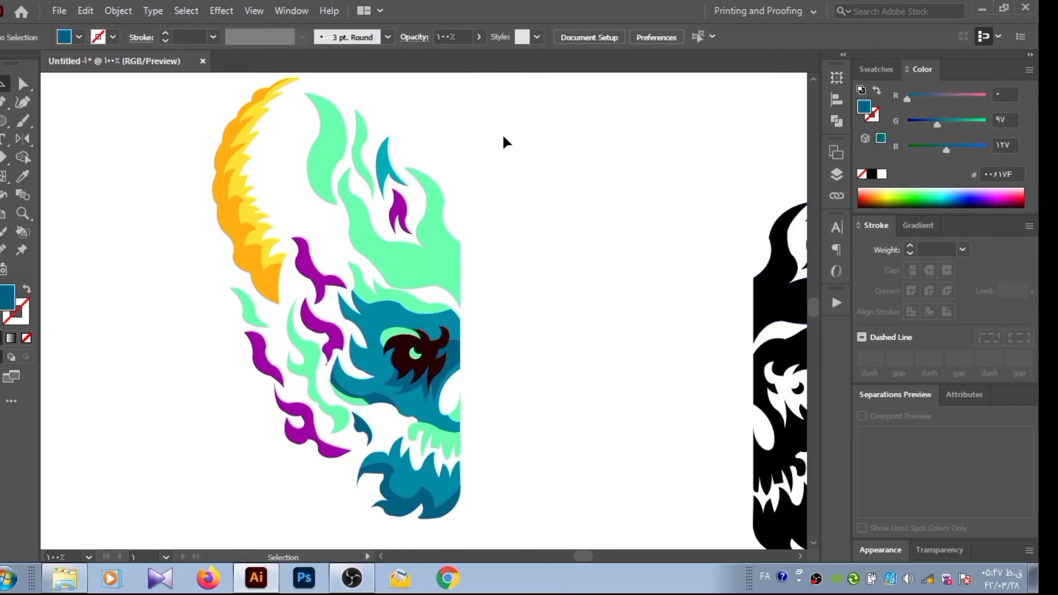
Recolour the main skull face shapes and small flame pale lavender.
{"action": "left_click", "coordinate": [419, 485]}
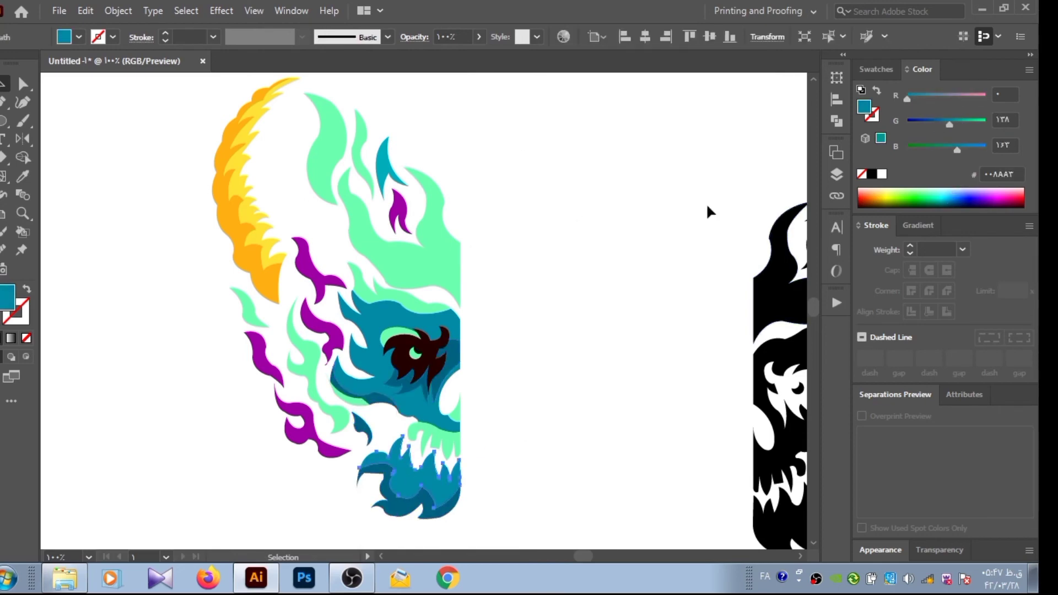
{"action": "left_click", "coordinate": [402, 378], "text": "shift"}
{"action": "left_click", "coordinate": [380, 166], "text": "shift"}
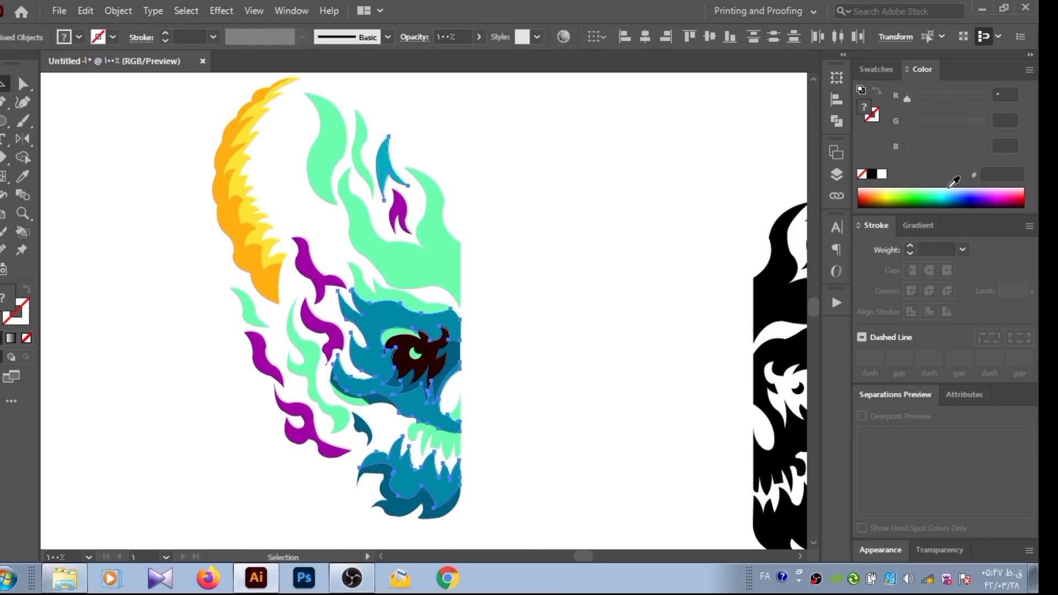
{"action": "left_click", "coordinate": [949, 195]}
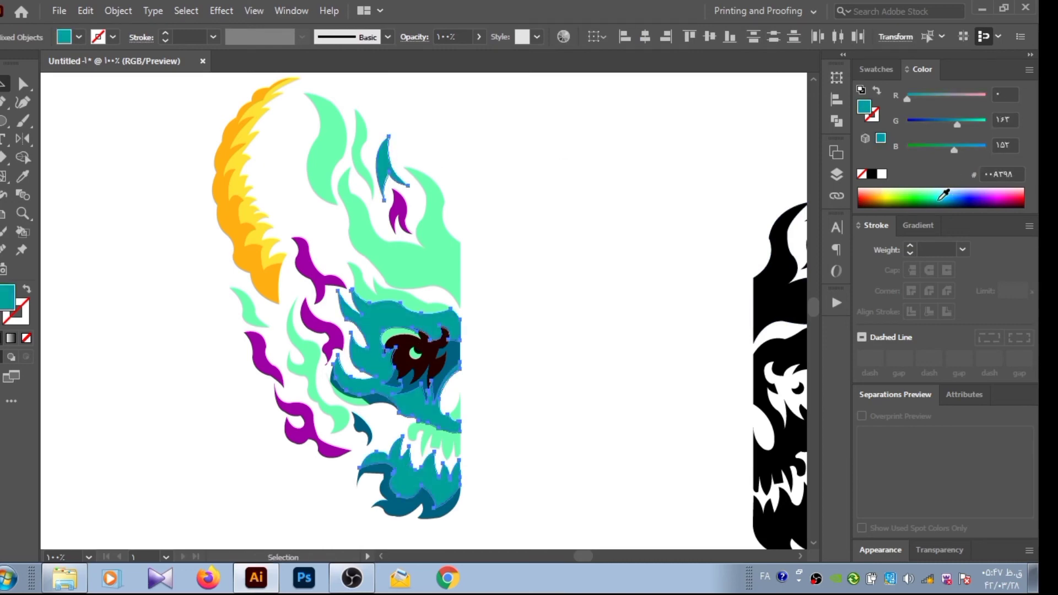
{"action": "left_click_drag", "start_coordinate": [945, 195], "coordinate": [969, 189]}
{"action": "left_click", "coordinate": [616, 214]}
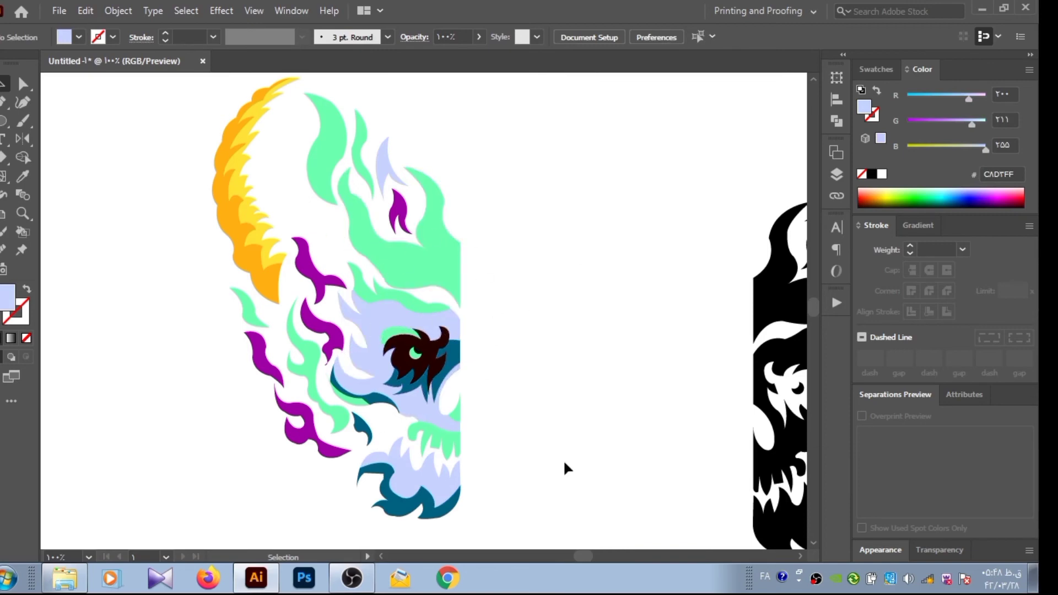
Reflect a vertical copy of the half skull across its straight edge.
{"action": "key", "text": "ctrl+minus"}
{"action": "left_click_drag", "start_coordinate": [256, 132], "coordinate": [511, 470]}
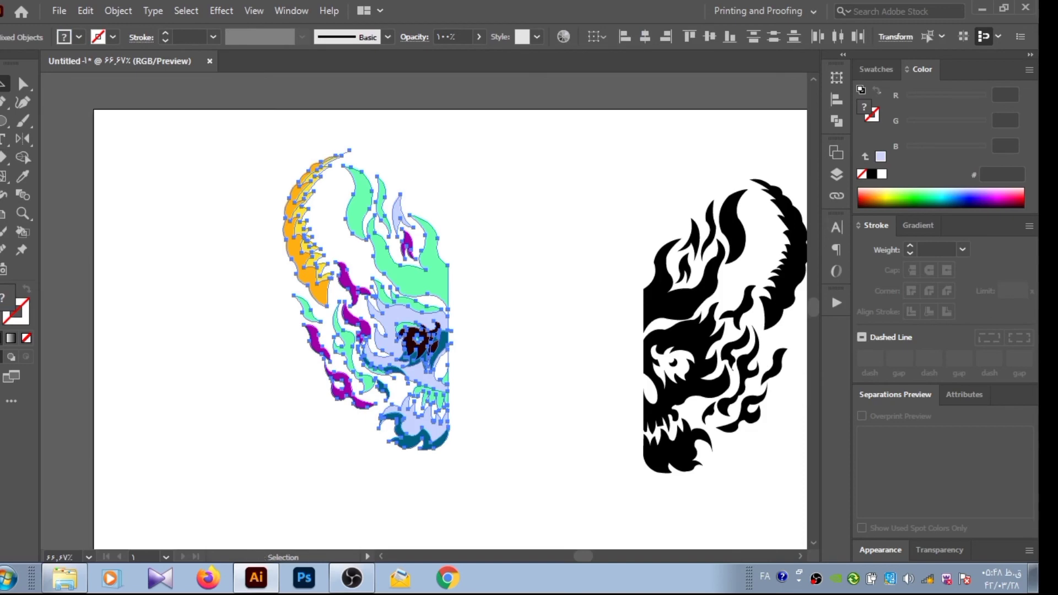
{"action": "left_click", "coordinate": [450, 306], "text": "alt"}
{"action": "key", "text": "v"}
{"action": "left_click", "coordinate": [151, 156]}
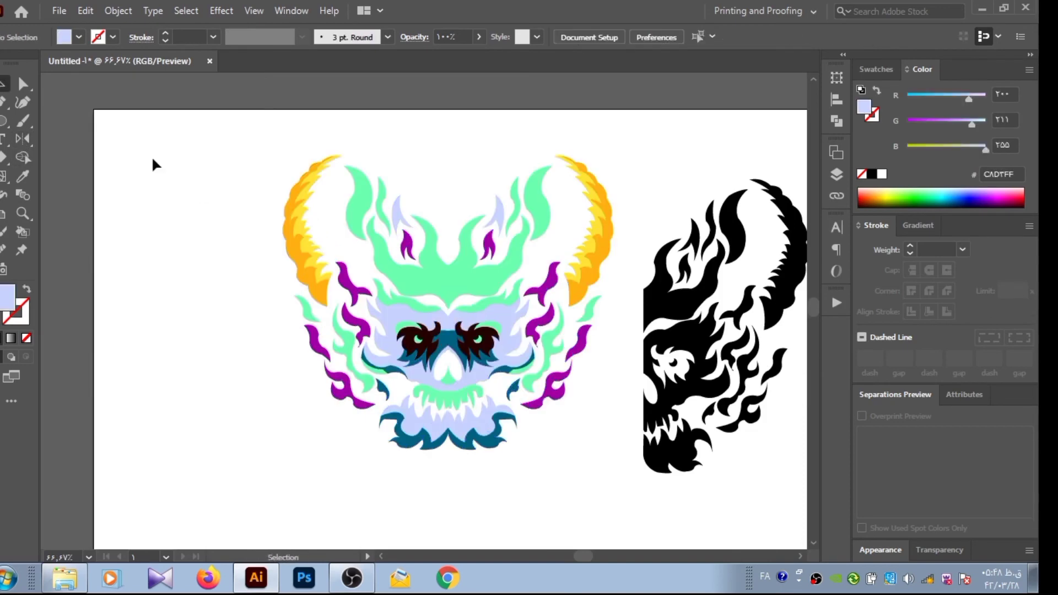
Move the mirrored skull left and slightly down to join the two halves.
{"action": "left_click_drag", "start_coordinate": [235, 147], "coordinate": [613, 449]}
{"action": "left_click", "coordinate": [236, 140]}
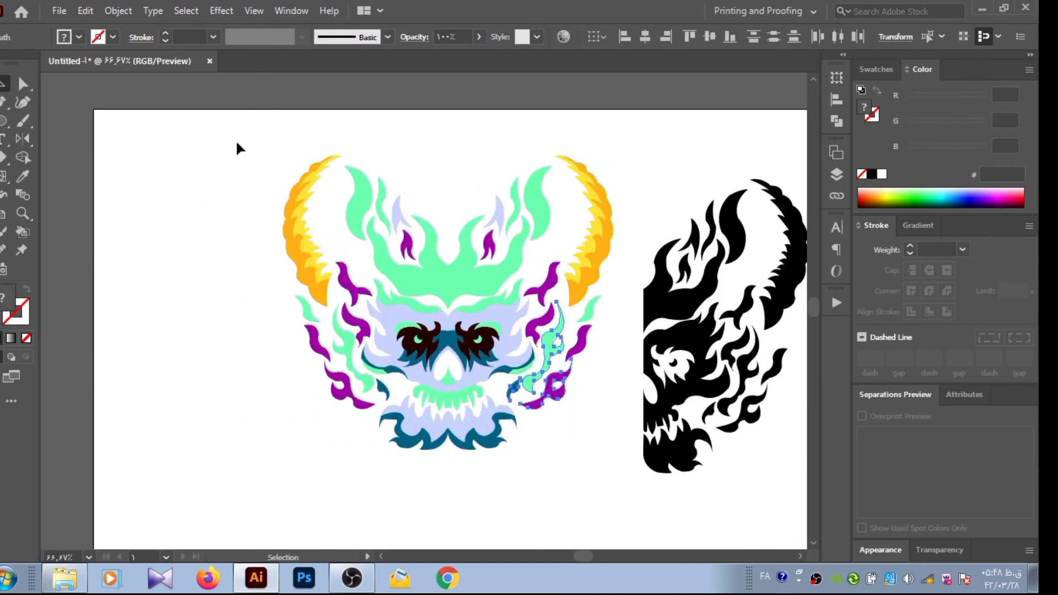
{"action": "mouse_move", "coordinate": [236, 140]}
{"action": "left_mouse_down"}
{"action": "mouse_move", "coordinate": [546, 414]}
{"action": "mouse_move", "coordinate": [458, 426]}
{"action": "left_mouse_up"}
{"action": "left_click", "coordinate": [528, 445]}
{"action": "left_click_drag", "start_coordinate": [159, 156], "coordinate": [527, 462]}
{"action": "left_click", "coordinate": [606, 419]}
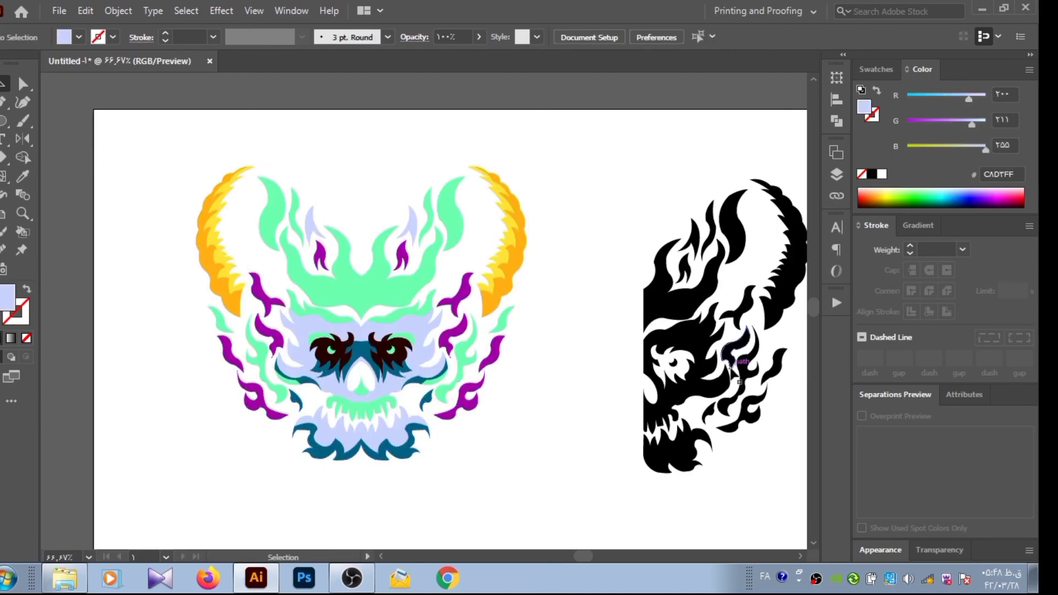
{"action": "left_click_drag", "start_coordinate": [264, 190], "coordinate": [542, 204]}
{"action": "left_click", "coordinate": [732, 507]}
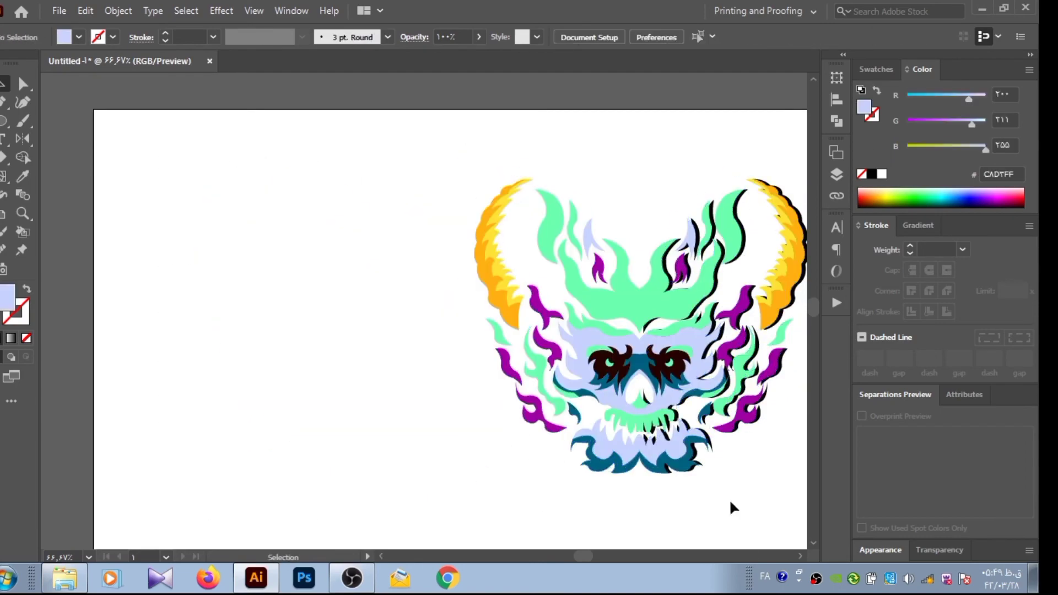
{"action": "left_click_drag", "start_coordinate": [576, 557], "coordinate": [581, 558]}
Nudge the whole skull artwork slightly right, then left, to align it.
{"action": "left_click_drag", "start_coordinate": [328, 110], "coordinate": [717, 480]}
{"action": "left_click_drag", "start_coordinate": [581, 414], "coordinate": [593, 412]}
{"action": "left_click", "coordinate": [701, 462]}
{"action": "key", "text": "ctrl+a"}
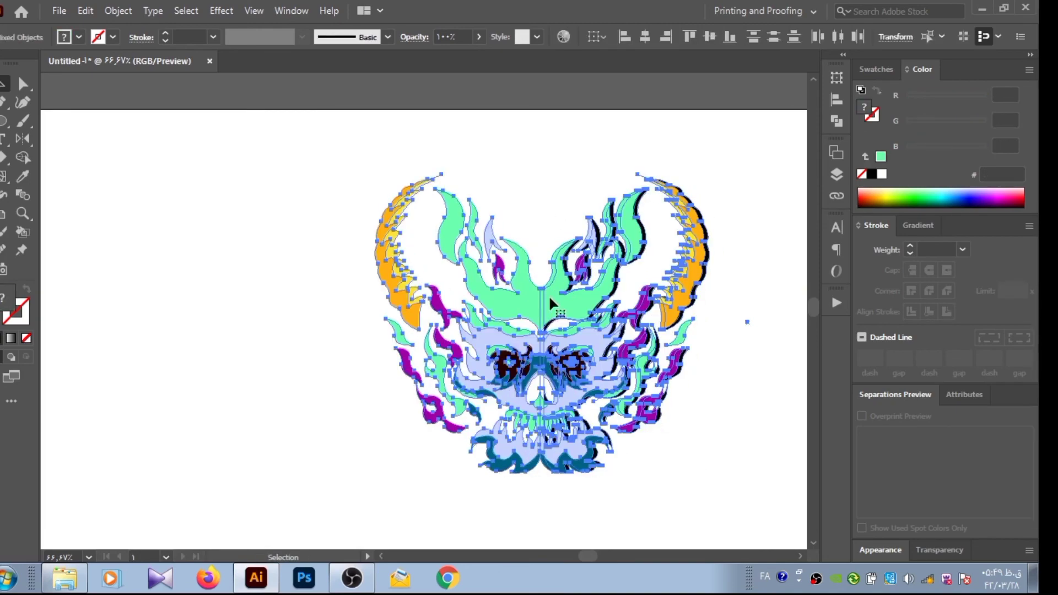
{"action": "left_click_drag", "start_coordinate": [681, 300], "coordinate": [669, 299]}
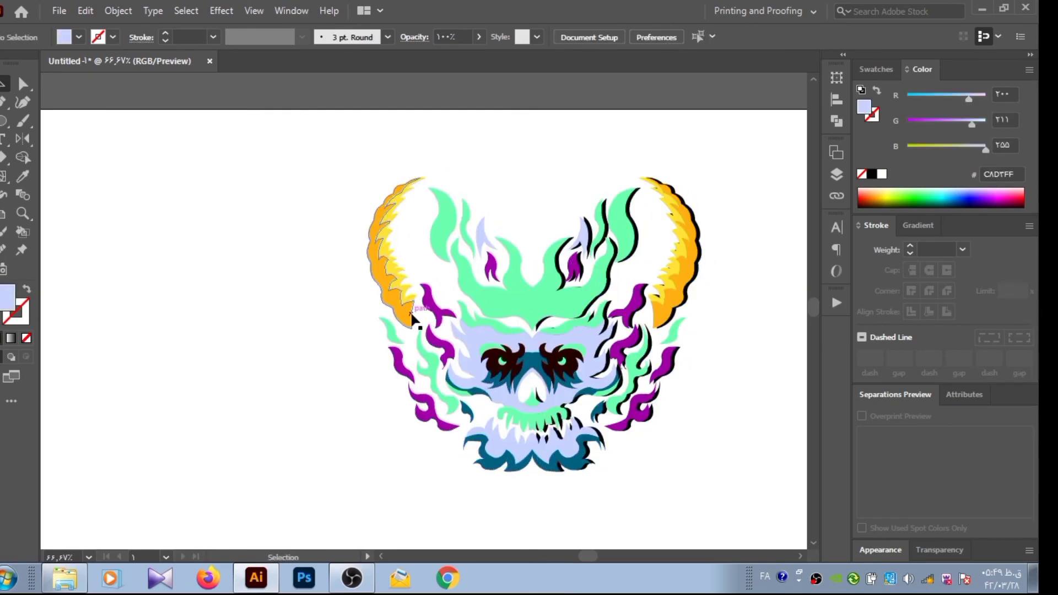
Delete the black reference skull and move the coloured skull right and down.
{"action": "left_click", "coordinate": [385, 259]}
{"action": "mouse_move", "coordinate": [321, 138]}
{"action": "left_mouse_down"}
{"action": "mouse_move", "coordinate": [531, 491]}
{"action": "mouse_move", "coordinate": [518, 474]}
{"action": "mouse_move", "coordinate": [498, 472]}
{"action": "left_mouse_up"}
{"action": "scroll", "coordinate": [497, 472], "scroll_direction": "right", "scroll_amount": 5}
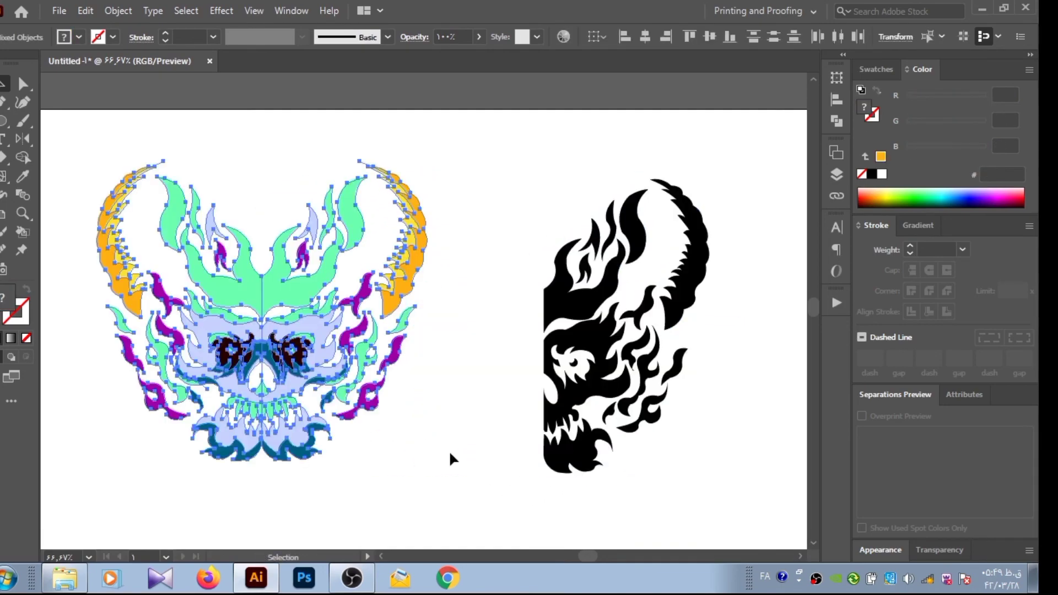
{"action": "left_click", "coordinate": [449, 451]}
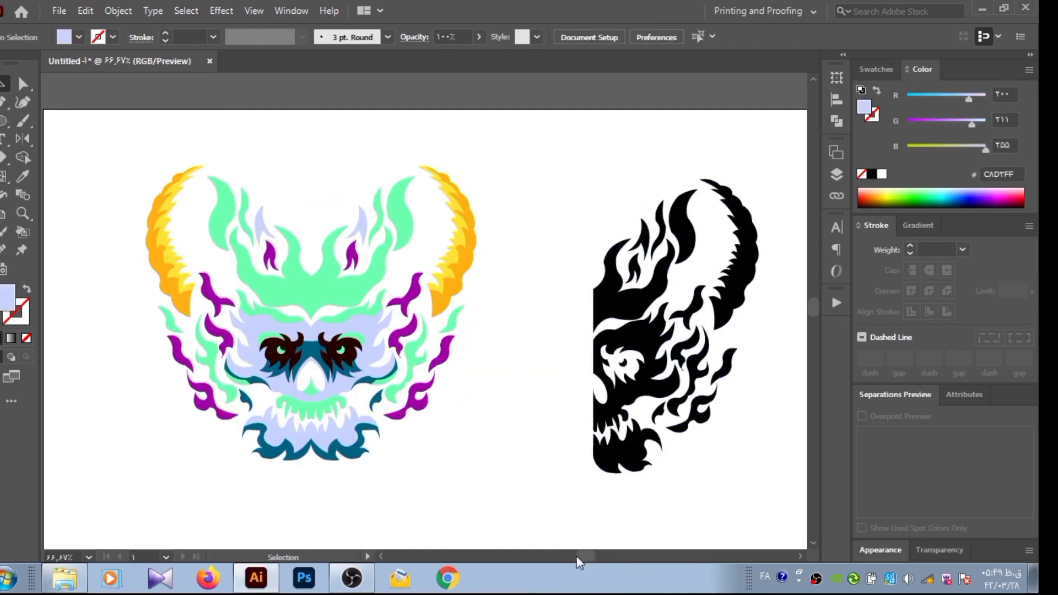
{"action": "scroll", "coordinate": [577, 561], "scroll_direction": "left", "scroll_amount": 4}
{"action": "left_click_drag", "start_coordinate": [298, 142], "coordinate": [640, 415]}
{"action": "left_click", "coordinate": [627, 468]}
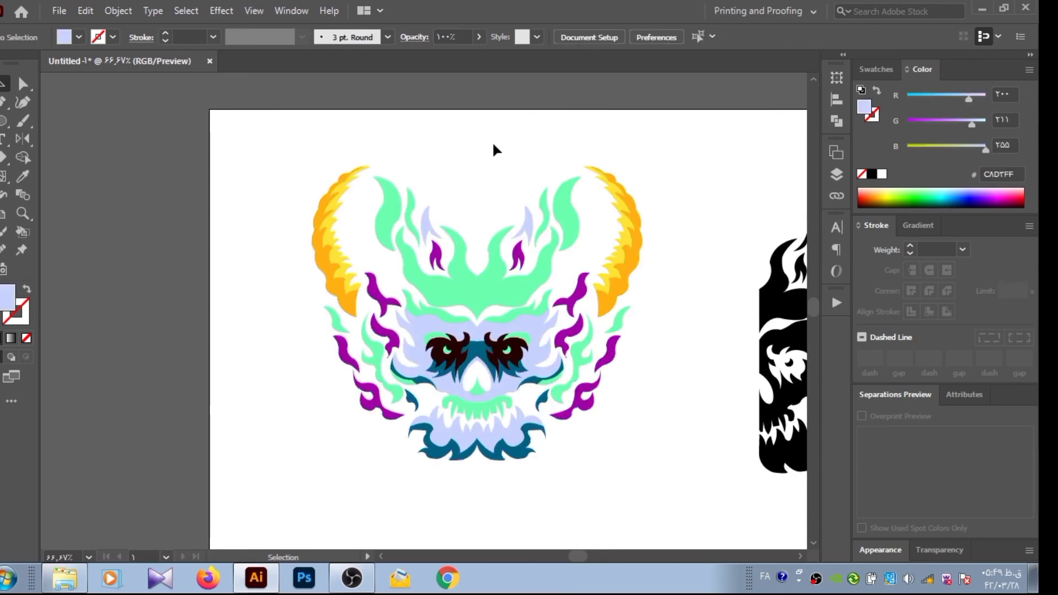
{"action": "scroll", "coordinate": [578, 443], "scroll_direction": "right", "scroll_amount": 6}
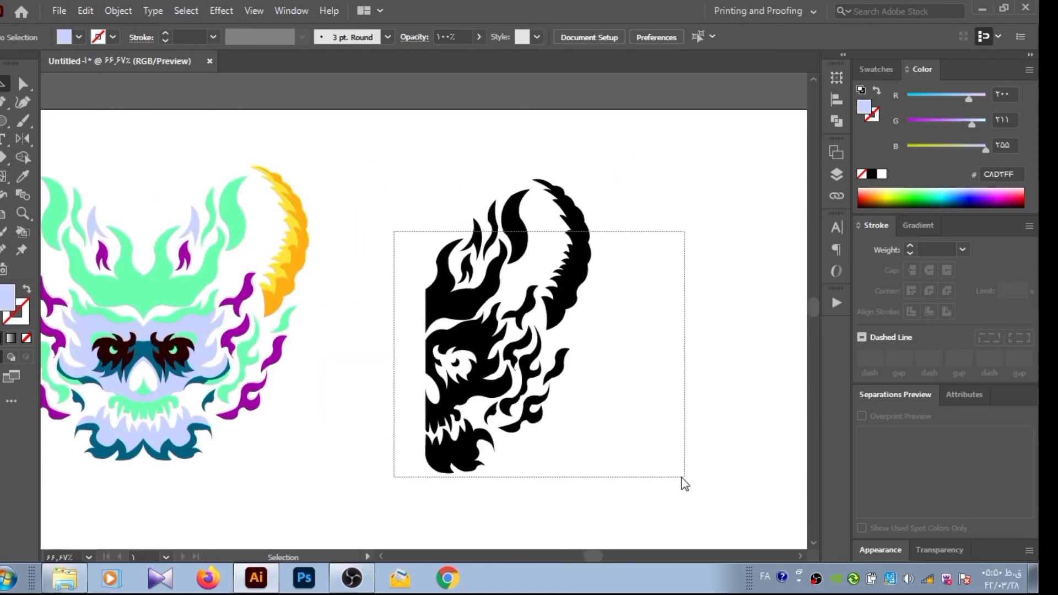
{"action": "left_click_drag", "start_coordinate": [394, 229], "coordinate": [680, 481]}
{"action": "key", "text": "Delete"}
{"action": "scroll", "coordinate": [582, 556], "scroll_direction": "left", "scroll_amount": 6}
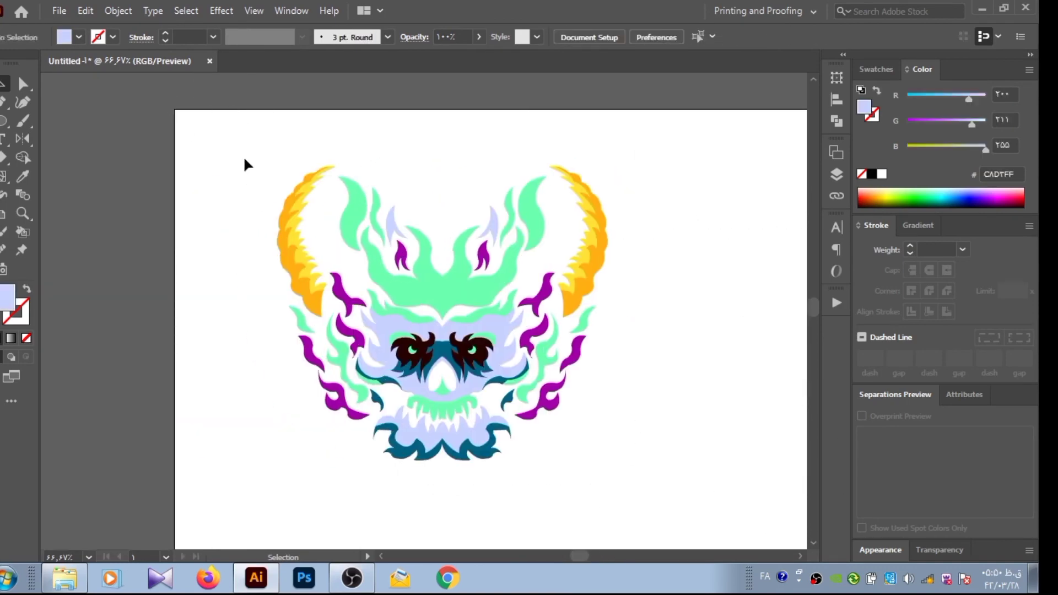
{"action": "left_click_drag", "start_coordinate": [246, 164], "coordinate": [621, 499]}
{"action": "left_click_drag", "start_coordinate": [561, 338], "coordinate": [738, 379]}
Draw a large black-filled rectangle and place it behind the skull.
{"action": "left_click", "coordinate": [388, 262]}
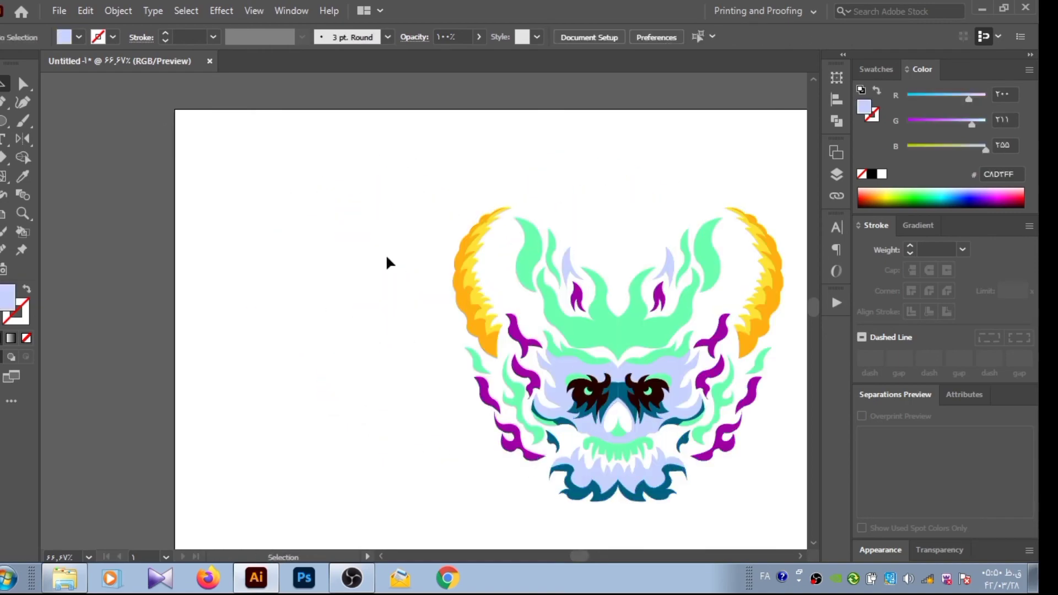
{"action": "left_click_drag", "start_coordinate": [2, 120], "coordinate": [50, 120]}
{"action": "left_click_drag", "start_coordinate": [175, 110], "coordinate": [726, 444]}
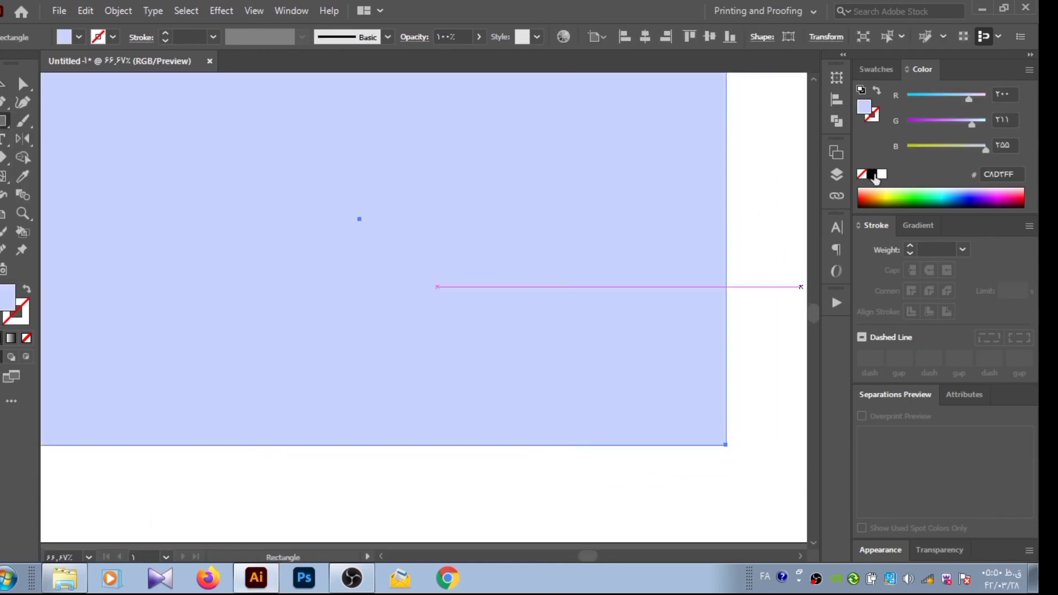
{"action": "left_click", "coordinate": [873, 174]}
{"action": "left_click", "coordinate": [5, 84]}
{"action": "left_click_drag", "start_coordinate": [245, 376], "coordinate": [366, 106]}
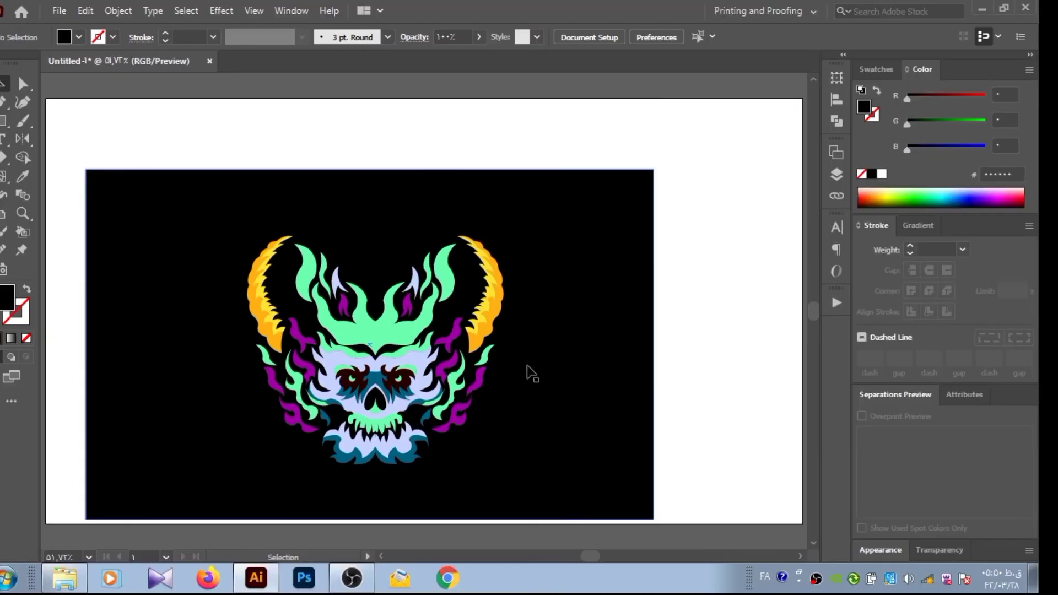
Stretch the rectangle's corners to the artboard edges and adjust the skull's position.
{"action": "left_click_drag", "start_coordinate": [668, 166], "coordinate": [803, 100]}
{"action": "left_click_drag", "start_coordinate": [86, 169], "coordinate": [221, 102]}
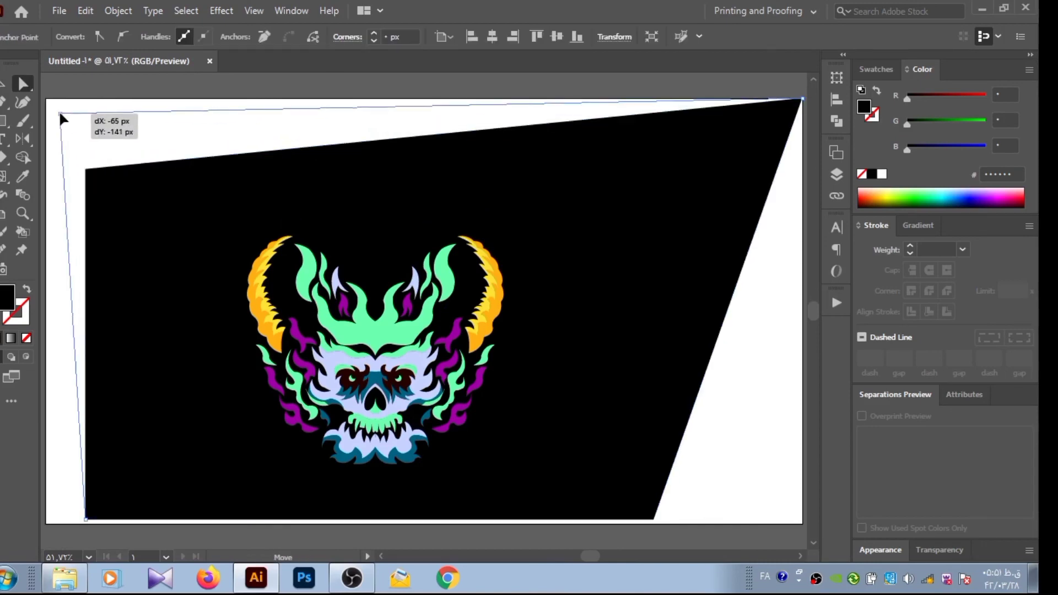
{"action": "left_click_drag", "start_coordinate": [262, 521], "coordinate": [639, 524]}
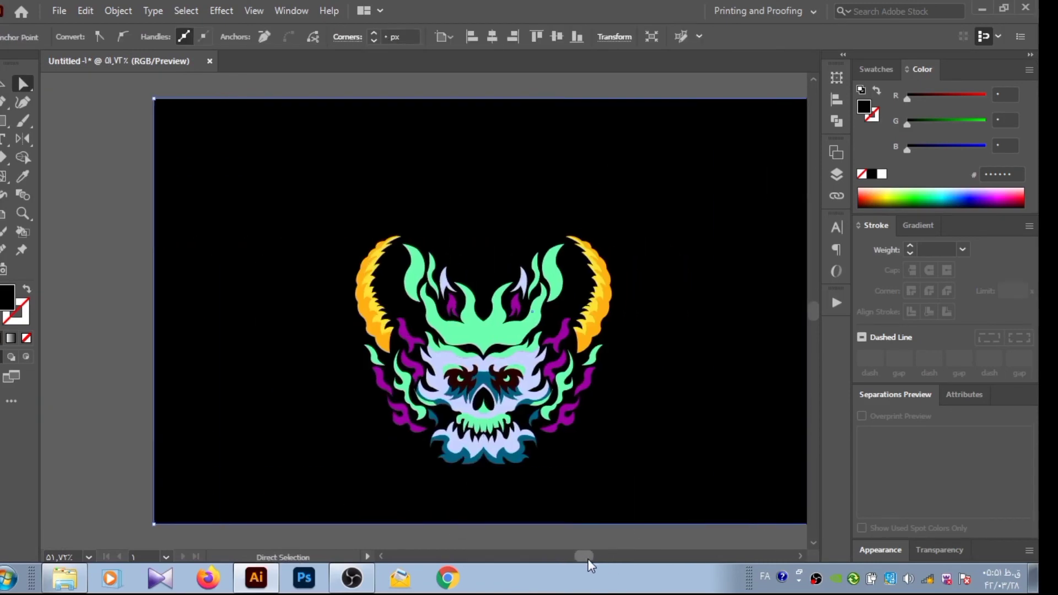
{"action": "left_click_drag", "start_coordinate": [323, 322], "coordinate": [313, 325]}
Nudge the skull group up and right, then raise it about 76 px.
{"action": "left_click_drag", "start_coordinate": [380, 337], "coordinate": [416, 293]}
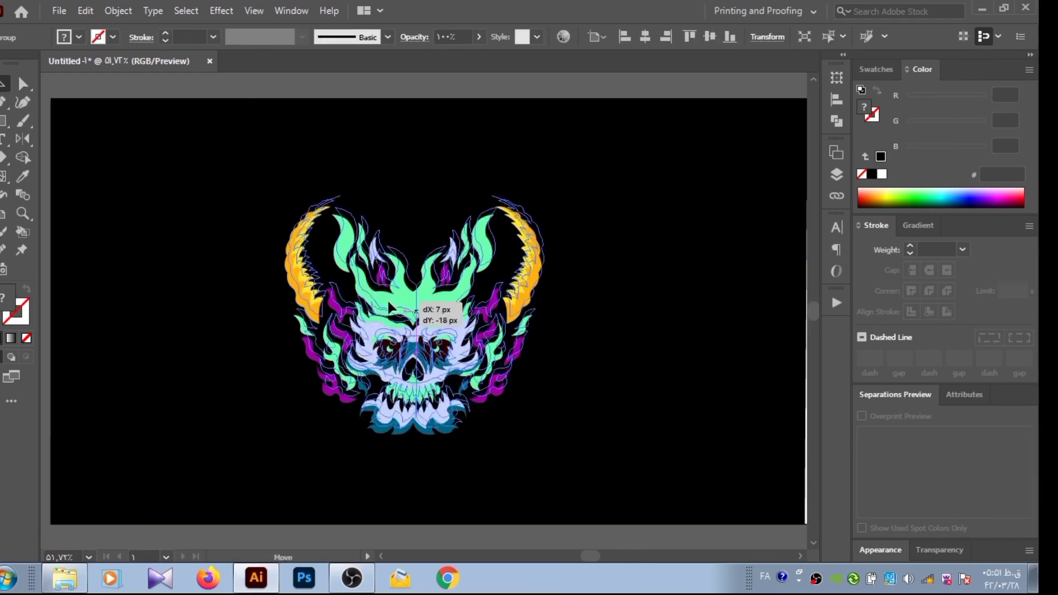
{"action": "left_click", "coordinate": [355, 259]}
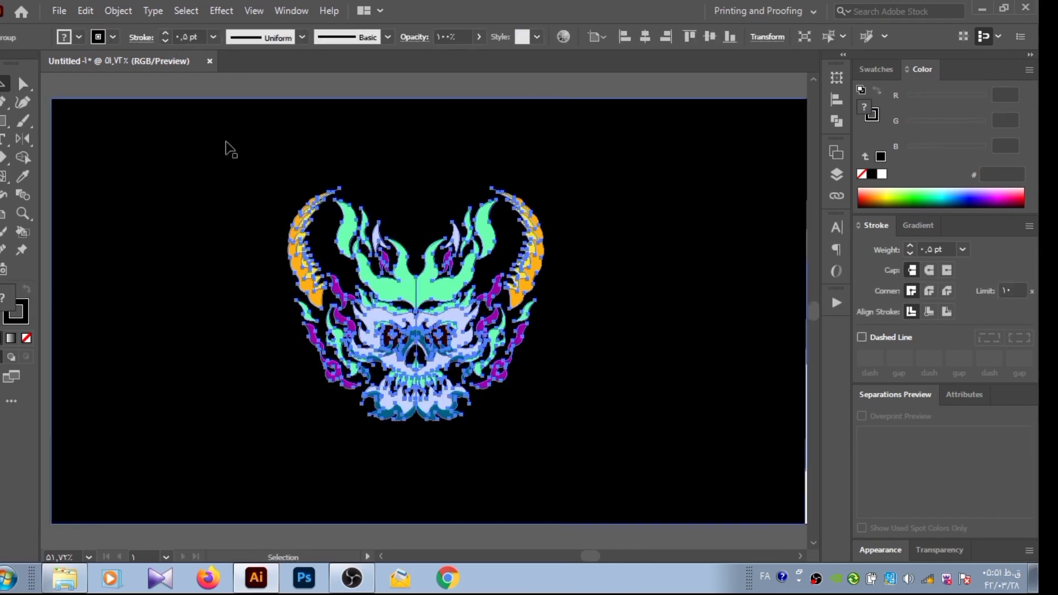
{"action": "left_click", "coordinate": [243, 160]}
{"action": "left_click", "coordinate": [306, 229]}
{"action": "left_click", "coordinate": [883, 175]}
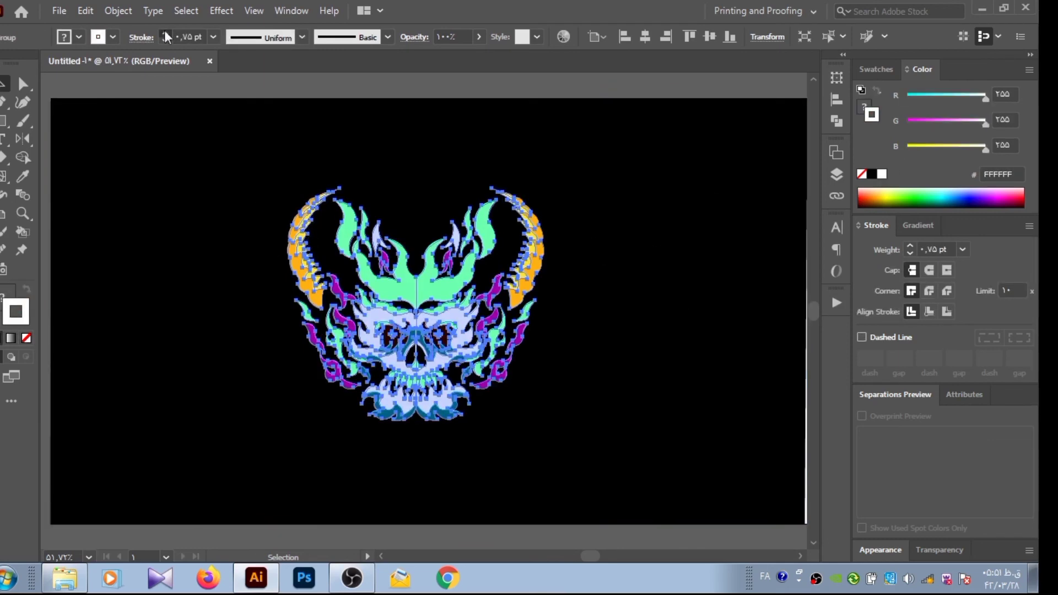
{"action": "left_click", "coordinate": [230, 197]}
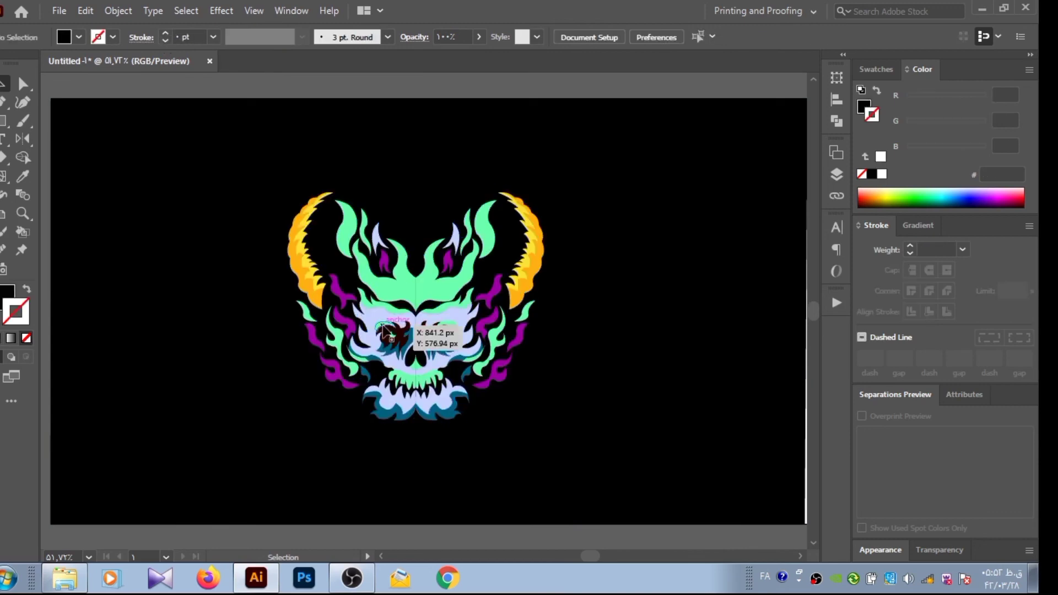
{"action": "left_click_drag", "start_coordinate": [405, 322], "coordinate": [408, 281]}
Frame the skull with an unfilled 10 pt white ring and draw a text box below it.
{"action": "left_click", "coordinate": [418, 89]}
{"action": "key", "text": "l"}
{"action": "mouse_move", "coordinate": [243, 126]}
{"action": "left_mouse_down"}
{"action": "mouse_move", "coordinate": [597, 455]}
{"action": "mouse_move", "coordinate": [583, 467]}
{"action": "left_mouse_up"}
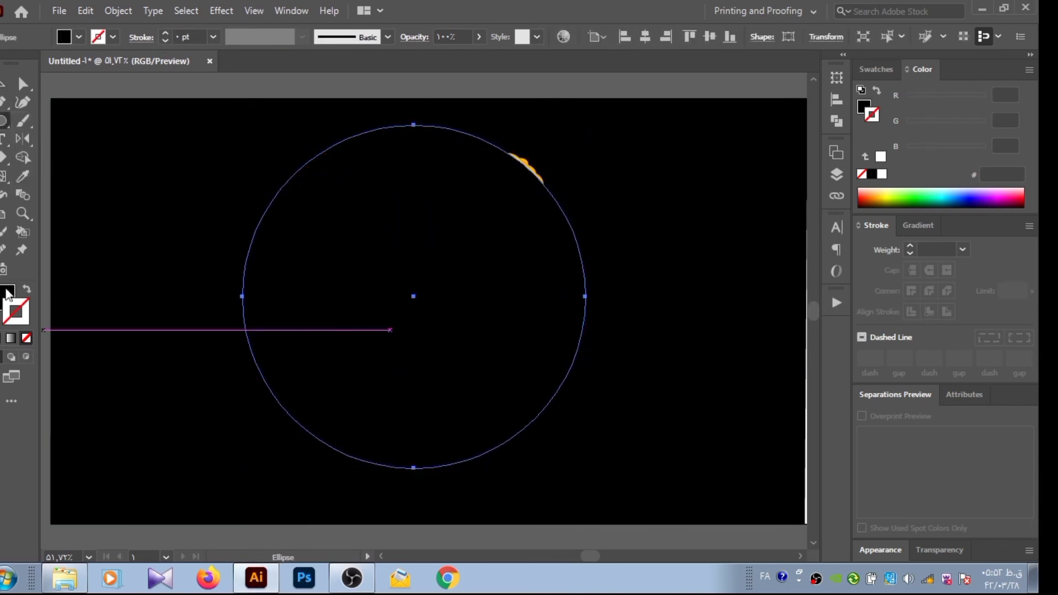
{"action": "key", "text": "shift+x"}
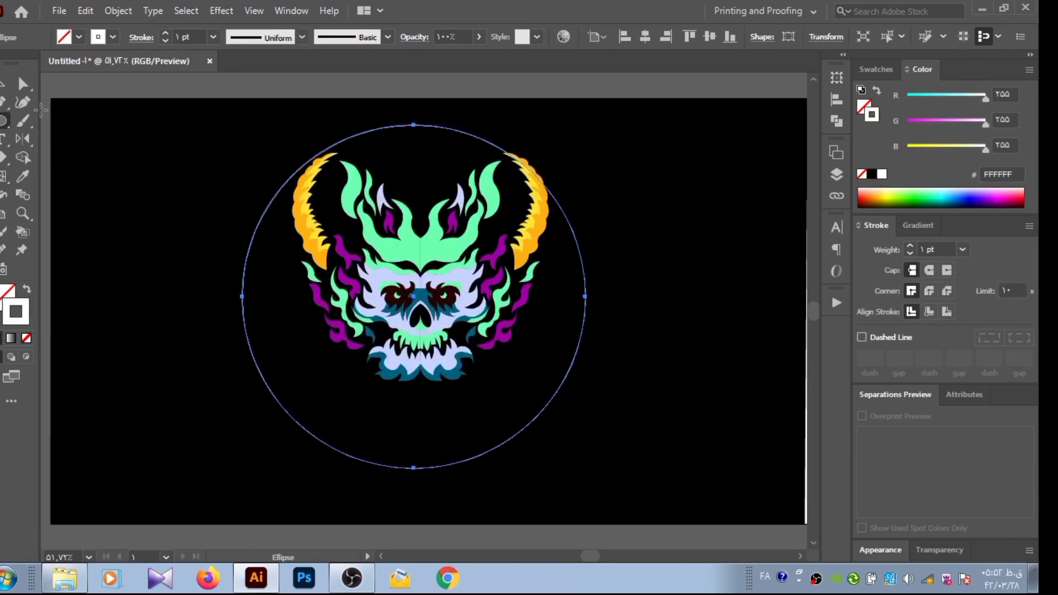
{"action": "left_click_drag", "start_coordinate": [251, 242], "coordinate": [259, 216]}
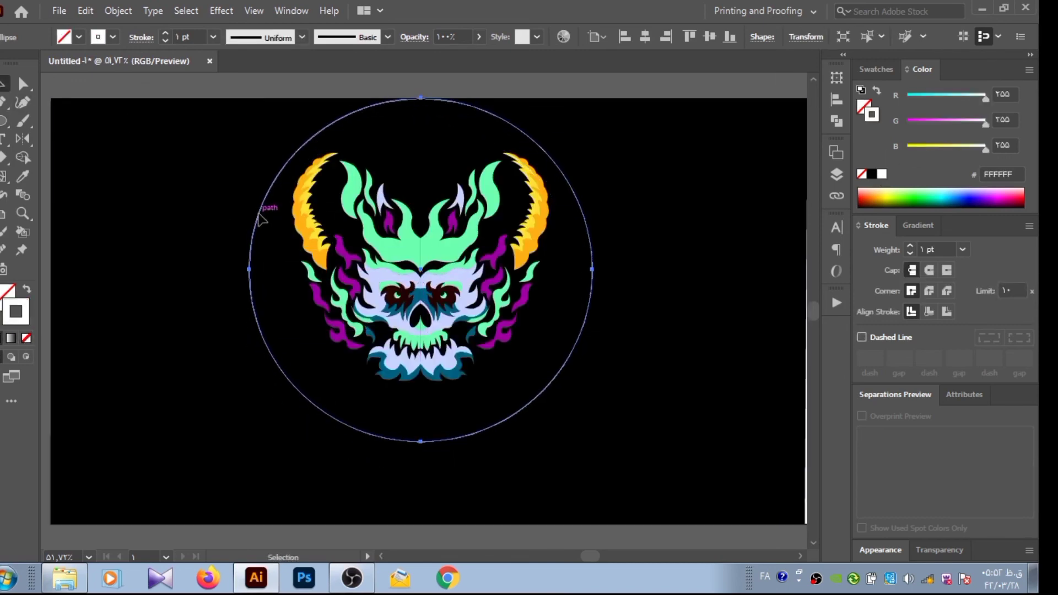
{"action": "left_click", "coordinate": [166, 33]}
{"action": "left_click", "coordinate": [165, 33]}
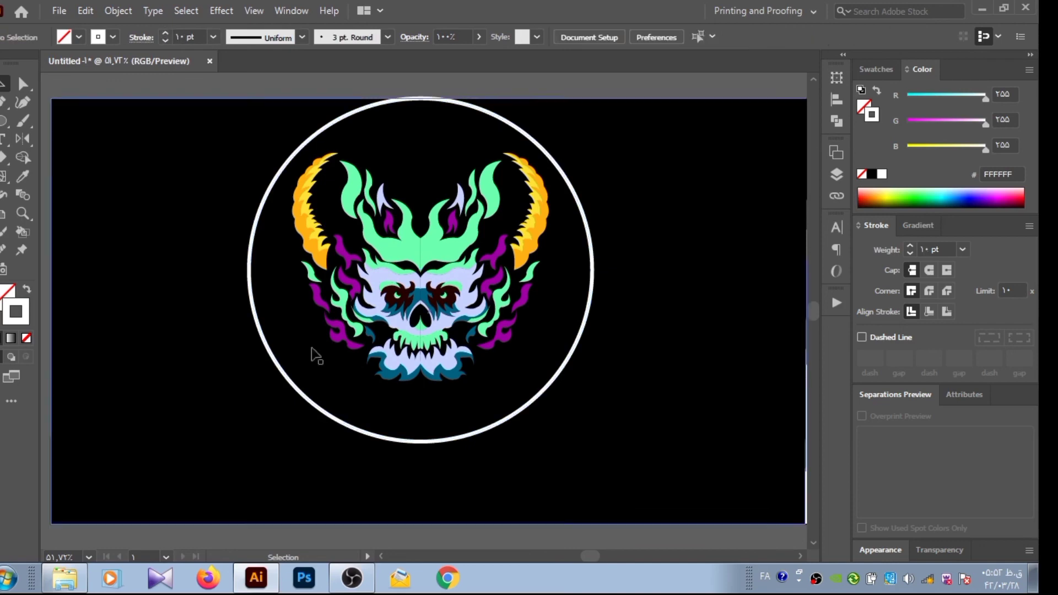
{"action": "left_click_drag", "start_coordinate": [296, 389], "coordinate": [298, 375]}
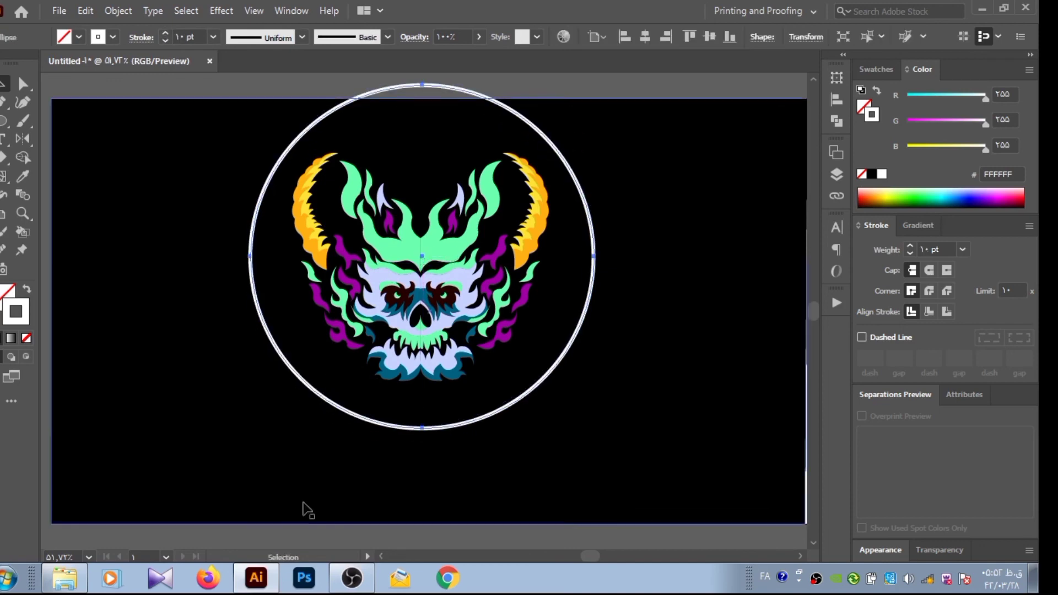
{"action": "key", "text": "t"}
{"action": "left_click_drag", "start_coordinate": [312, 436], "coordinate": [595, 500]}
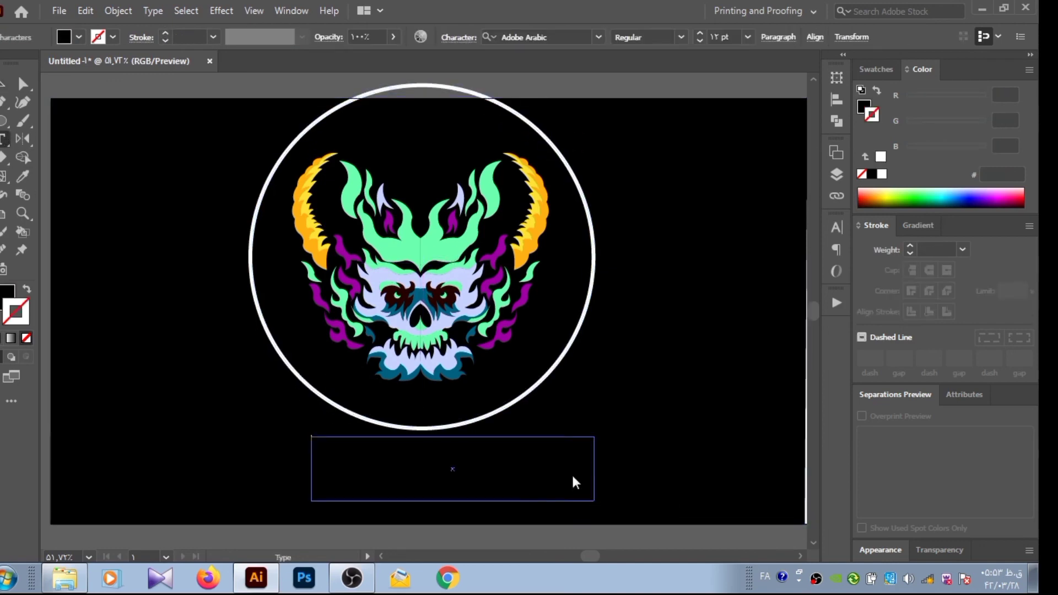
Set the MMH STODIO caption text size to 72 pt.
{"action": "right_click", "coordinate": [574, 482]}
{"action": "mouse_move", "coordinate": [769, 451]}
{"action": "left_click", "coordinate": [865, 487]}
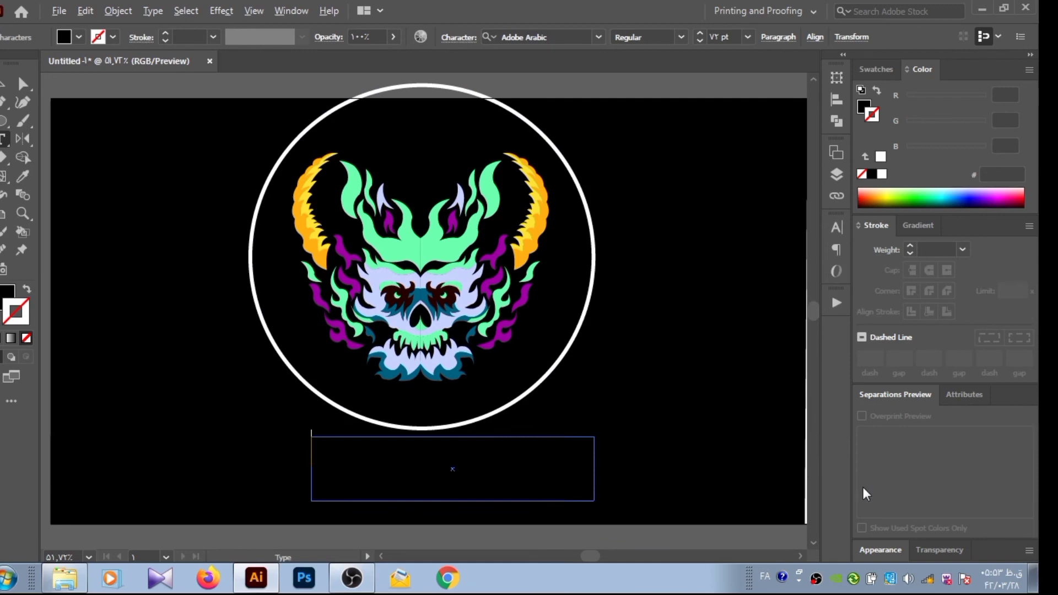
{"action": "left_click", "coordinate": [3, 88]}
Try fonts on the caption, from Source Serif Variable Light to ScriptC.
{"action": "right_click", "coordinate": [415, 435]}
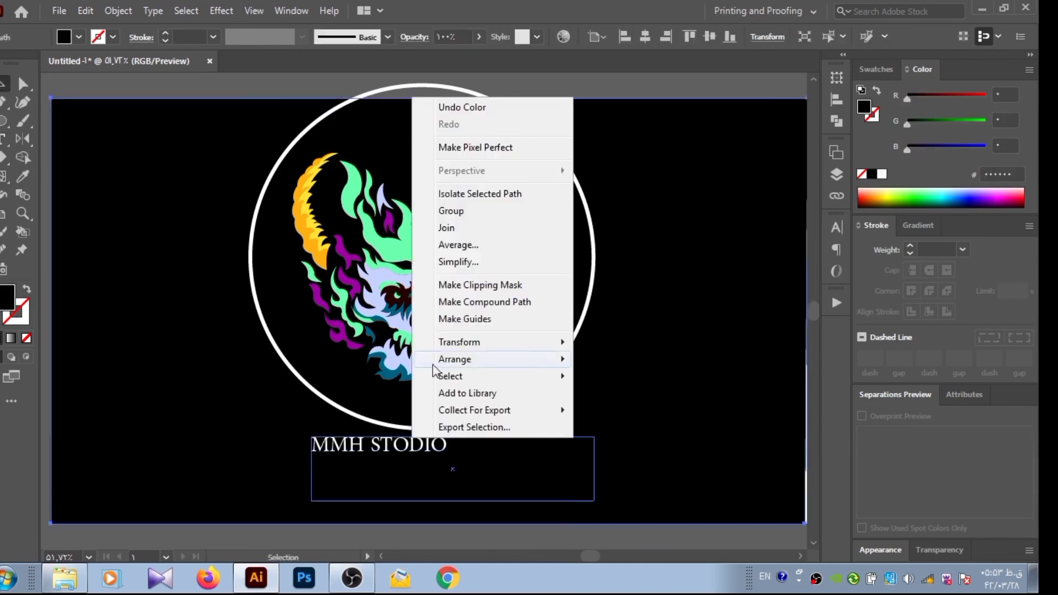
{"action": "left_click", "coordinate": [373, 455]}
{"action": "right_click", "coordinate": [373, 455]}
{"action": "left_click", "coordinate": [862, 258]}
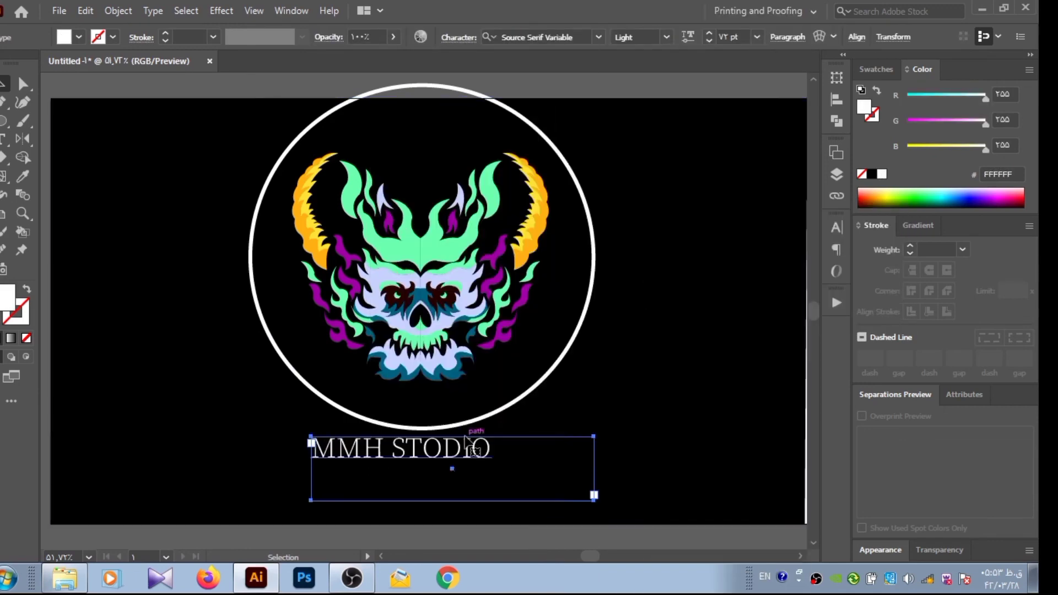
{"action": "right_click", "coordinate": [464, 436]}
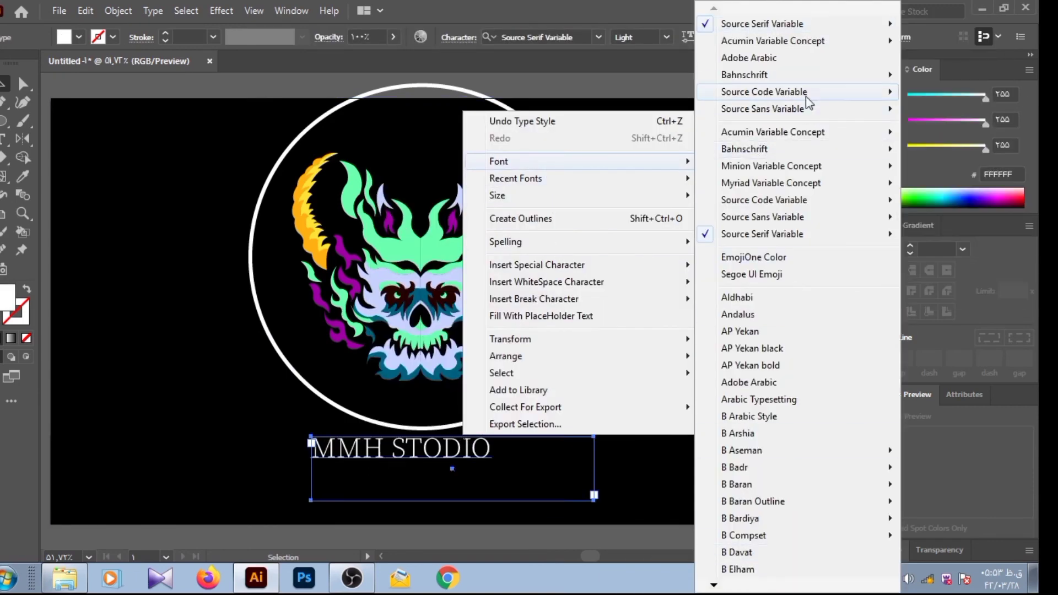
{"action": "left_click", "coordinate": [940, 159]}
{"action": "right_click", "coordinate": [432, 448]}
{"action": "mouse_move", "coordinate": [714, 585]}
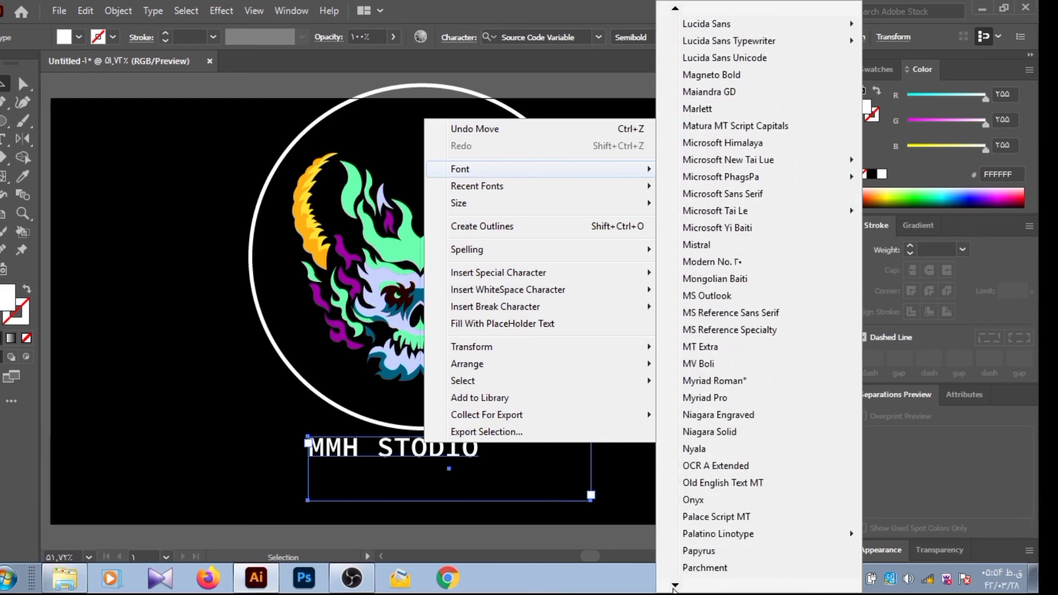
{"action": "mouse_move", "coordinate": [710, 312]}
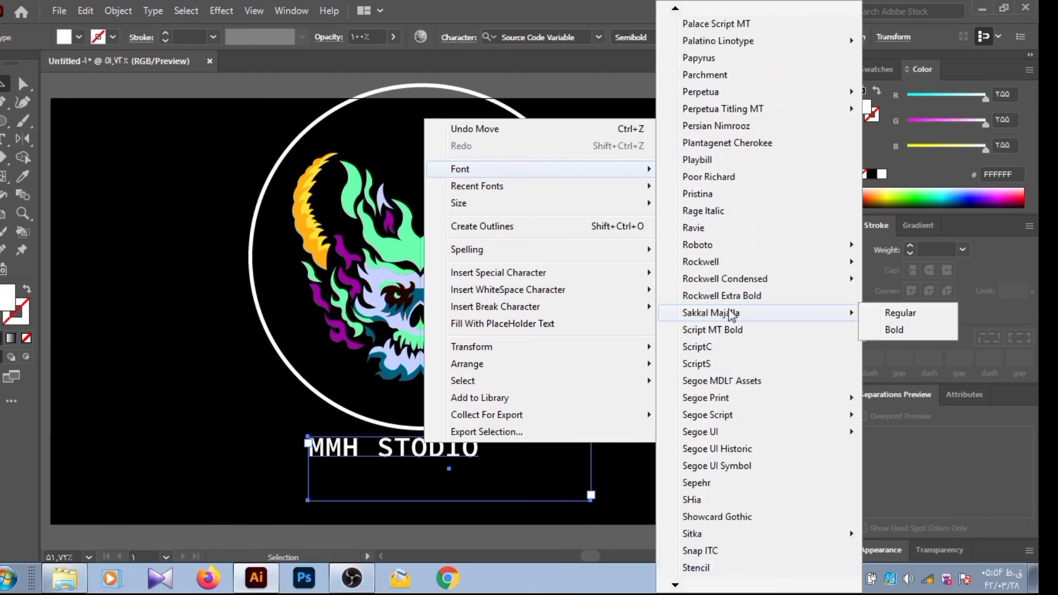
{"action": "left_click", "coordinate": [731, 346]}
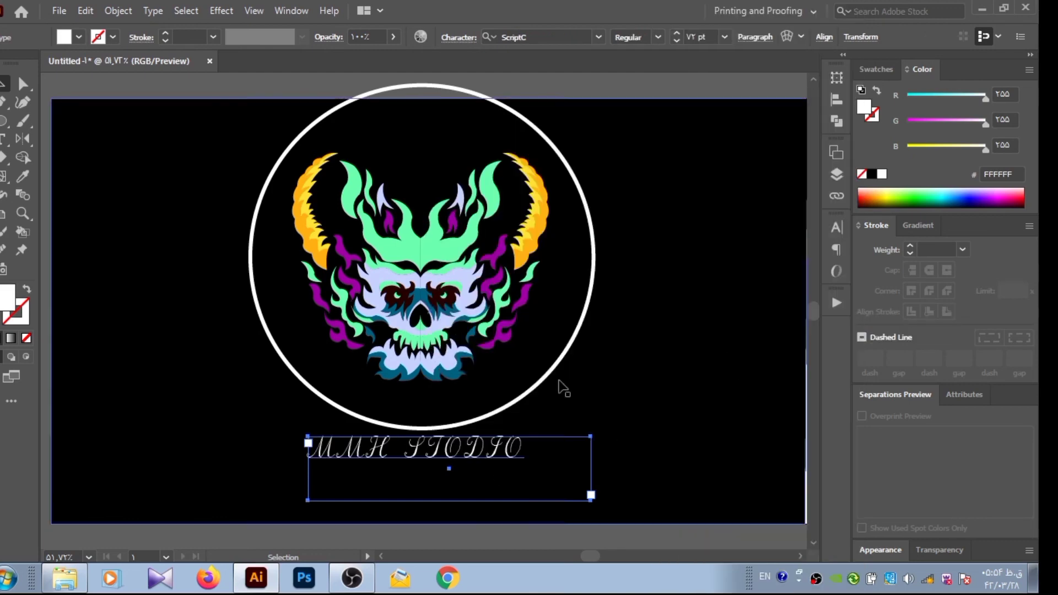
Apply Script MT Bold to the caption and move it up inside the circle.
{"action": "right_click", "coordinate": [512, 432]}
{"action": "left_click", "coordinate": [785, 364]}
{"action": "right_click", "coordinate": [499, 452]}
{"action": "right_click", "coordinate": [422, 452]}
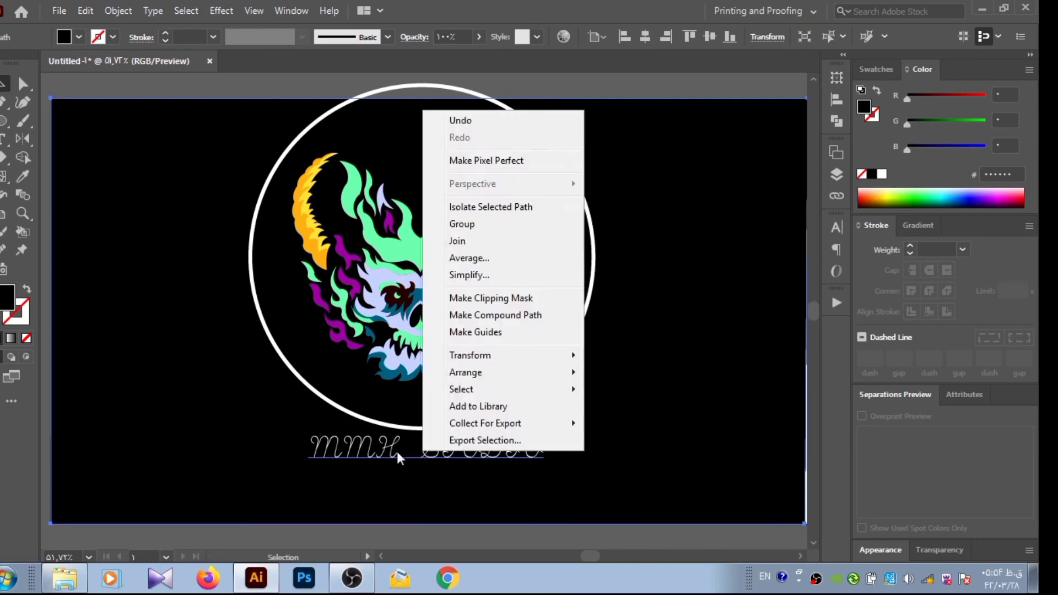
{"action": "left_click", "coordinate": [767, 398]}
{"action": "right_click", "coordinate": [473, 461]}
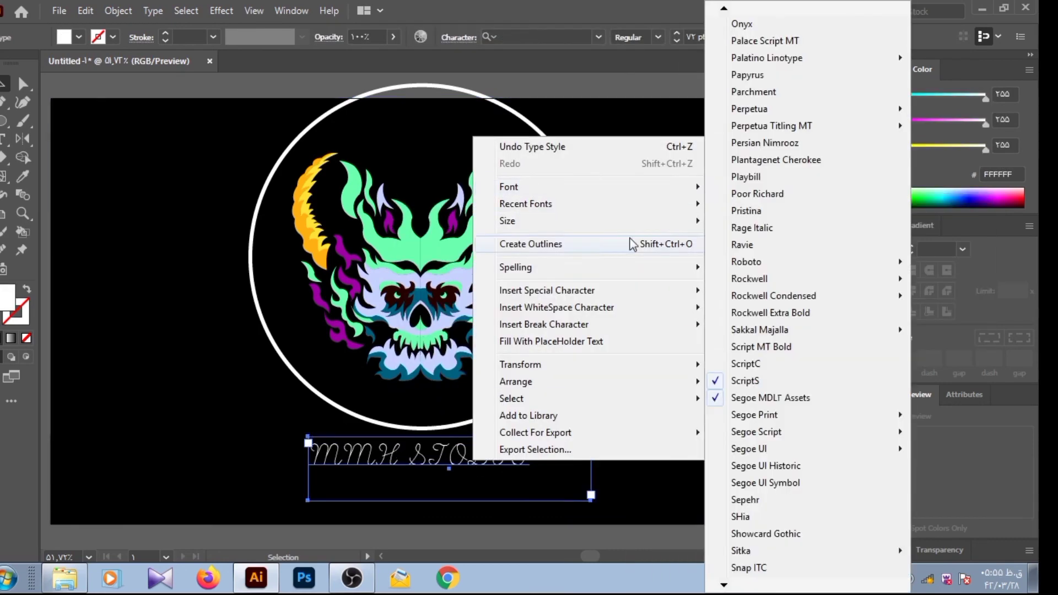
{"action": "left_click", "coordinate": [758, 347]}
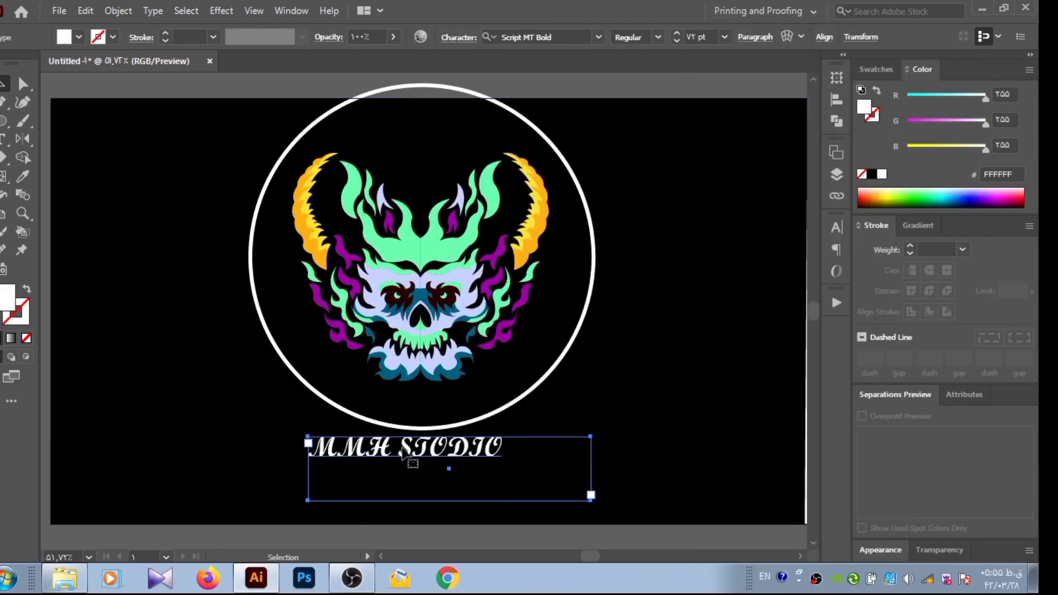
{"action": "left_click_drag", "start_coordinate": [412, 442], "coordinate": [410, 397]}
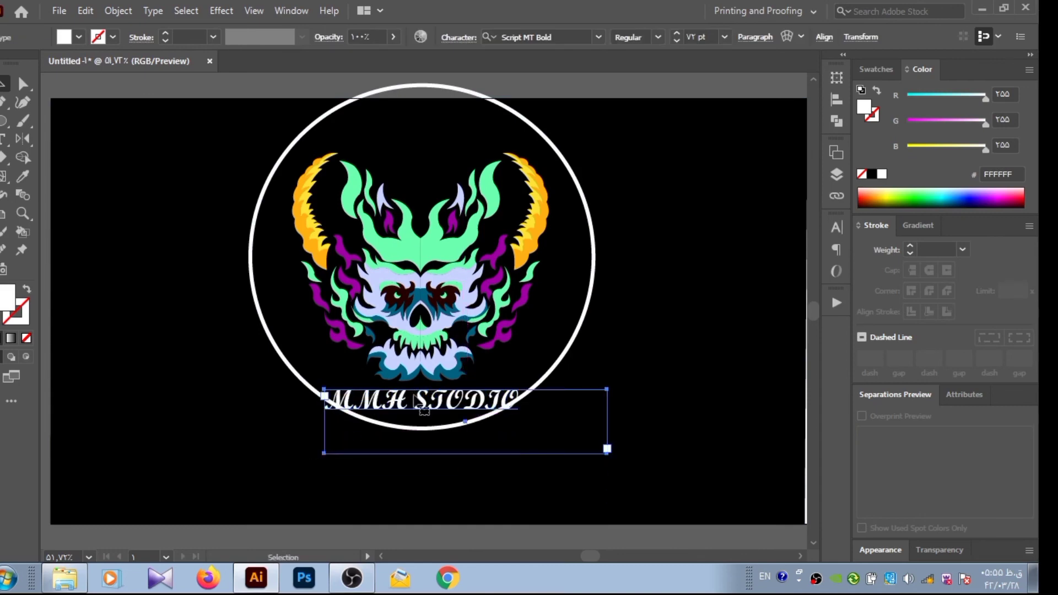
{"action": "left_click", "coordinate": [425, 448]}
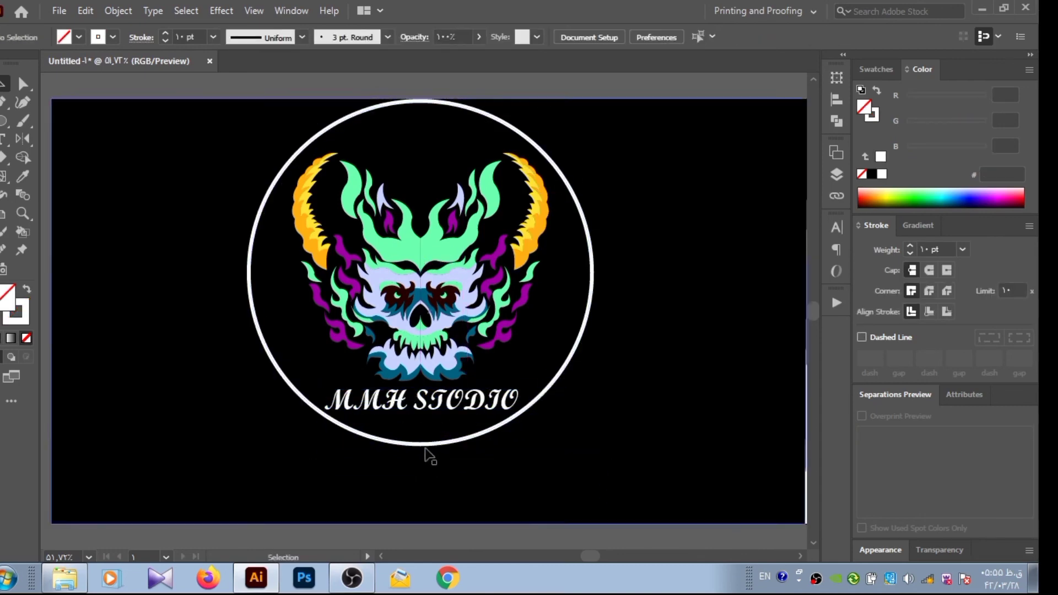
Move the whole emblem down about 57 px and view it full-screen.
{"action": "left_click_drag", "start_coordinate": [425, 450], "coordinate": [417, 447]}
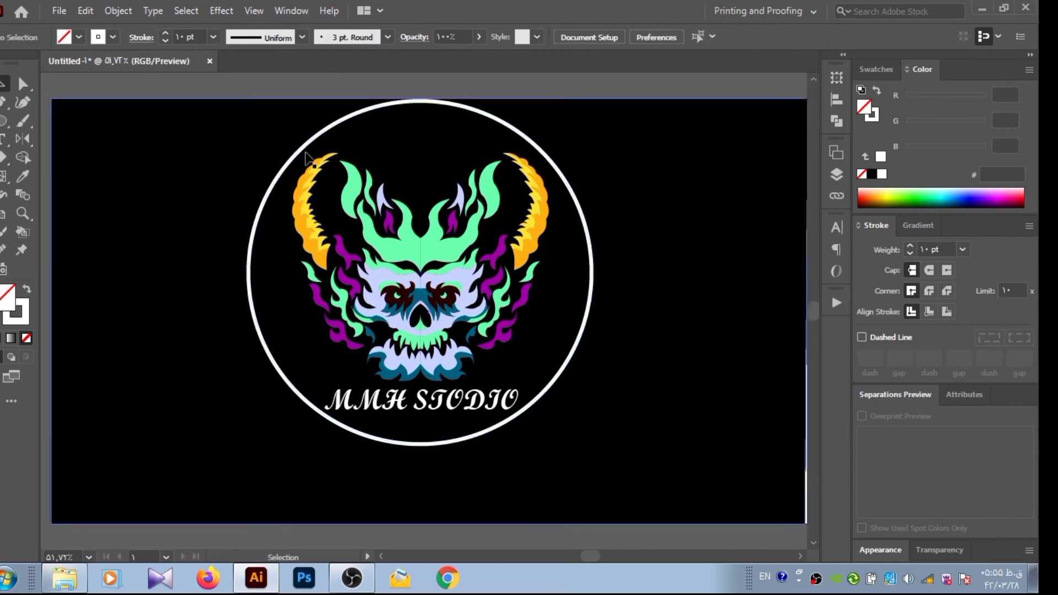
{"action": "left_click_drag", "start_coordinate": [285, 84], "coordinate": [510, 285]}
{"action": "left_click", "coordinate": [522, 115]}
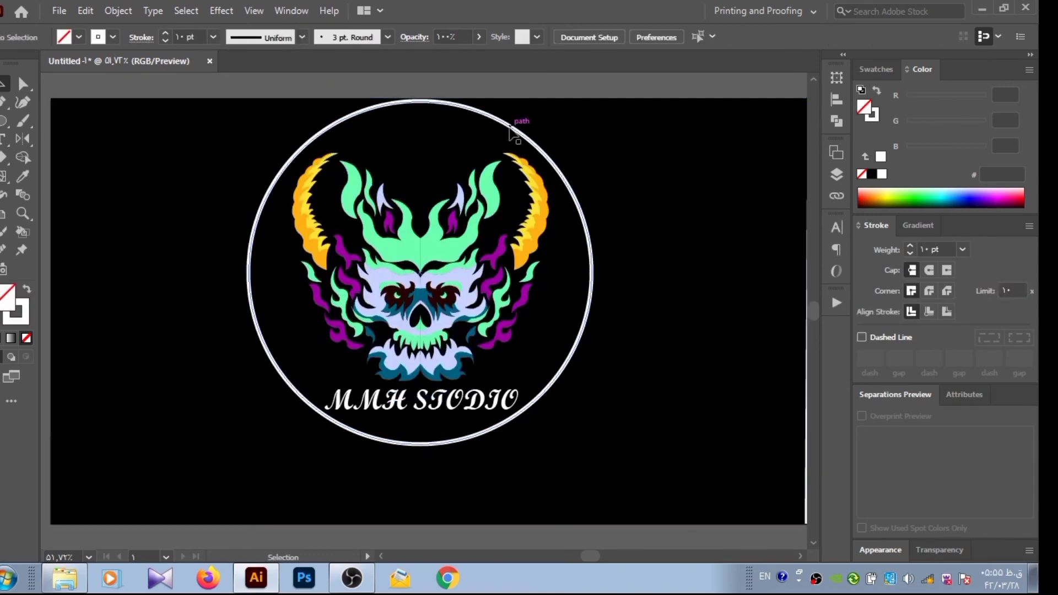
{"action": "key", "text": "ctrl+a"}
{"action": "left_click_drag", "start_coordinate": [419, 402], "coordinate": [419, 434]}
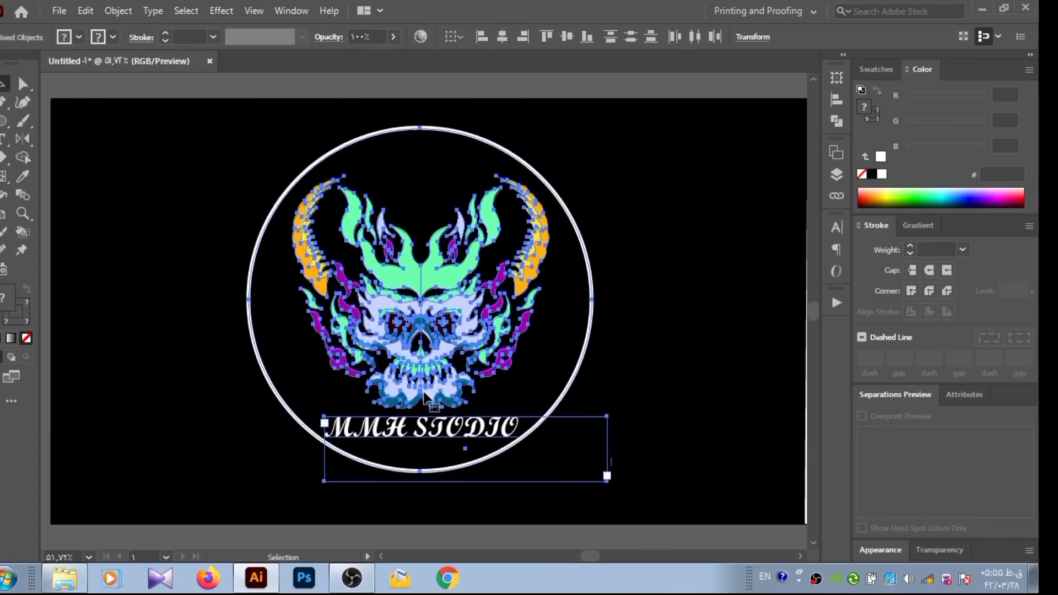
{"action": "left_click", "coordinate": [447, 94]}
{"action": "key", "text": "shift+f"}
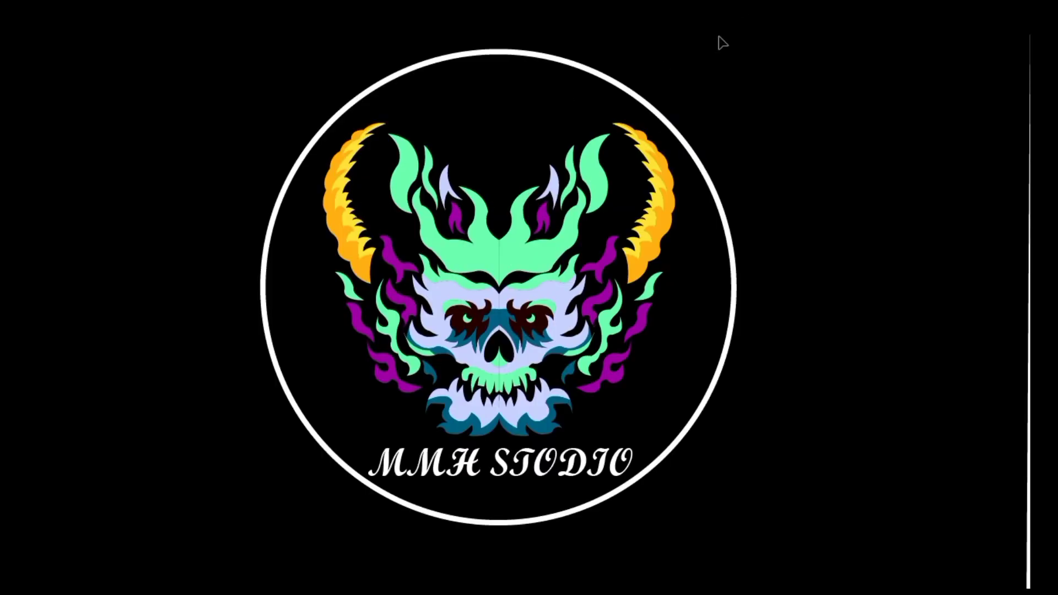